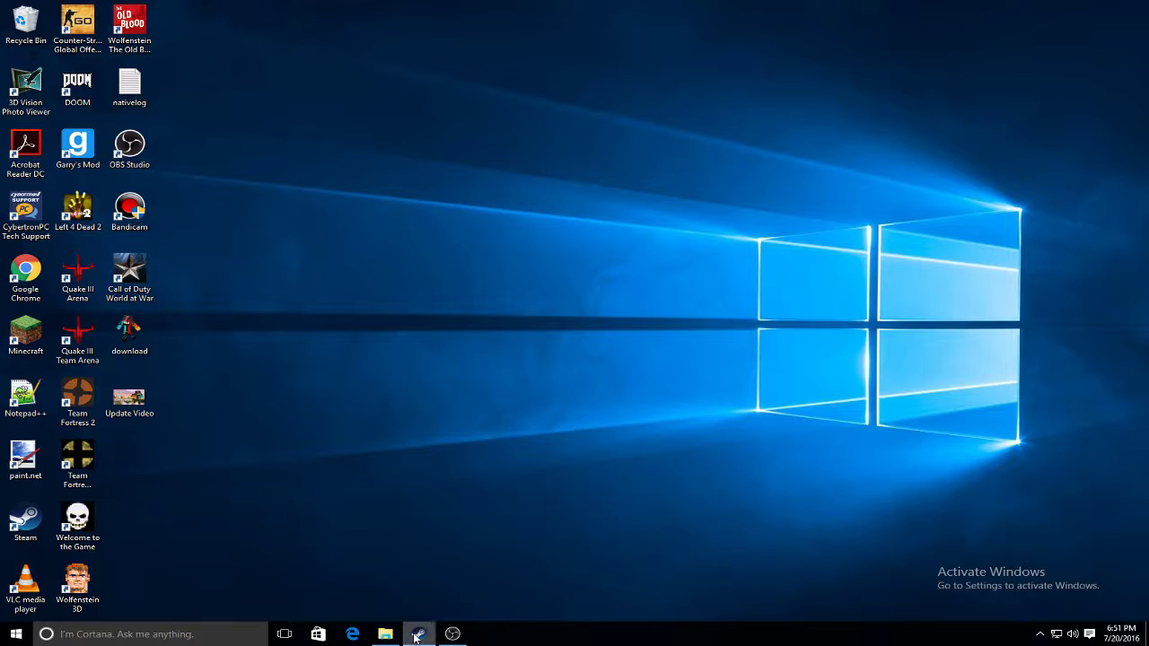
Close the Steam window from its taskbar icon and select the Google Chrome desktop shortcut
right_click(417, 634)
left_click(414, 607)
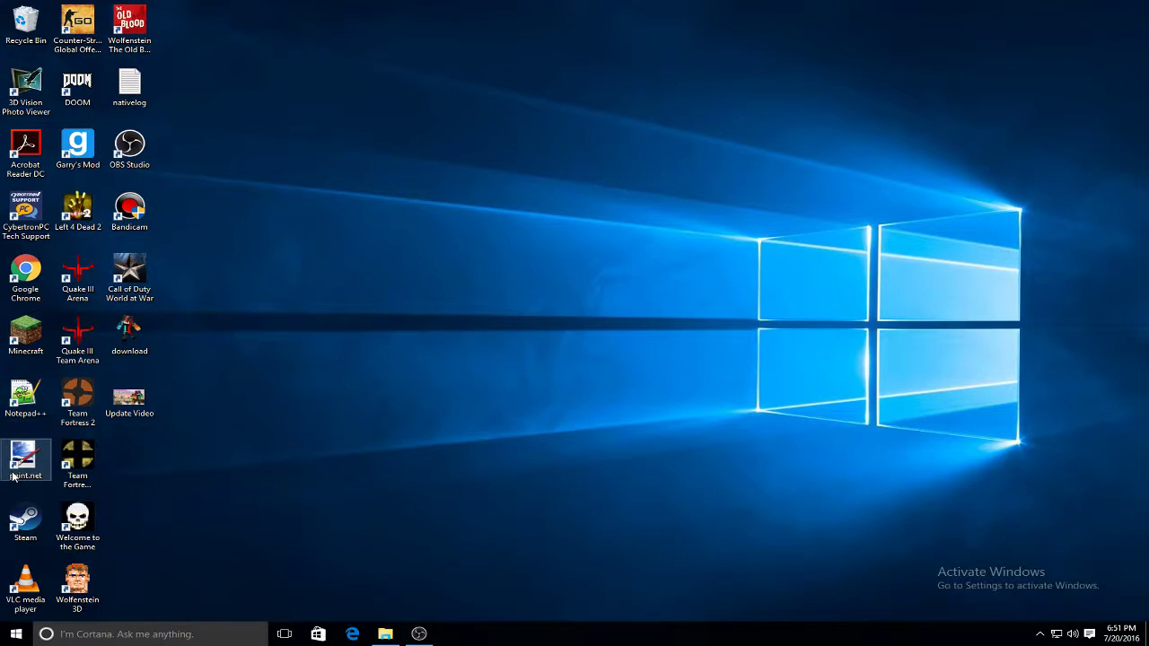
left_click(6, 269)
Launch Chrome, maximize the window, and go to dafont.com
double_click(5, 269)
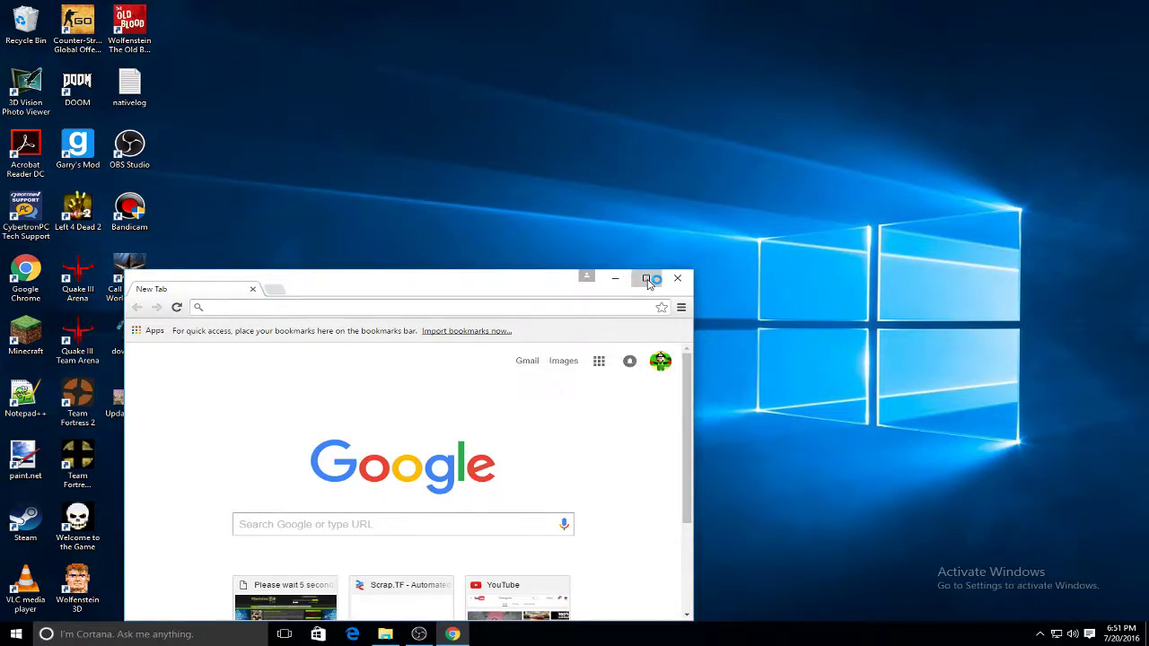
left_click(646, 277)
type("daf")
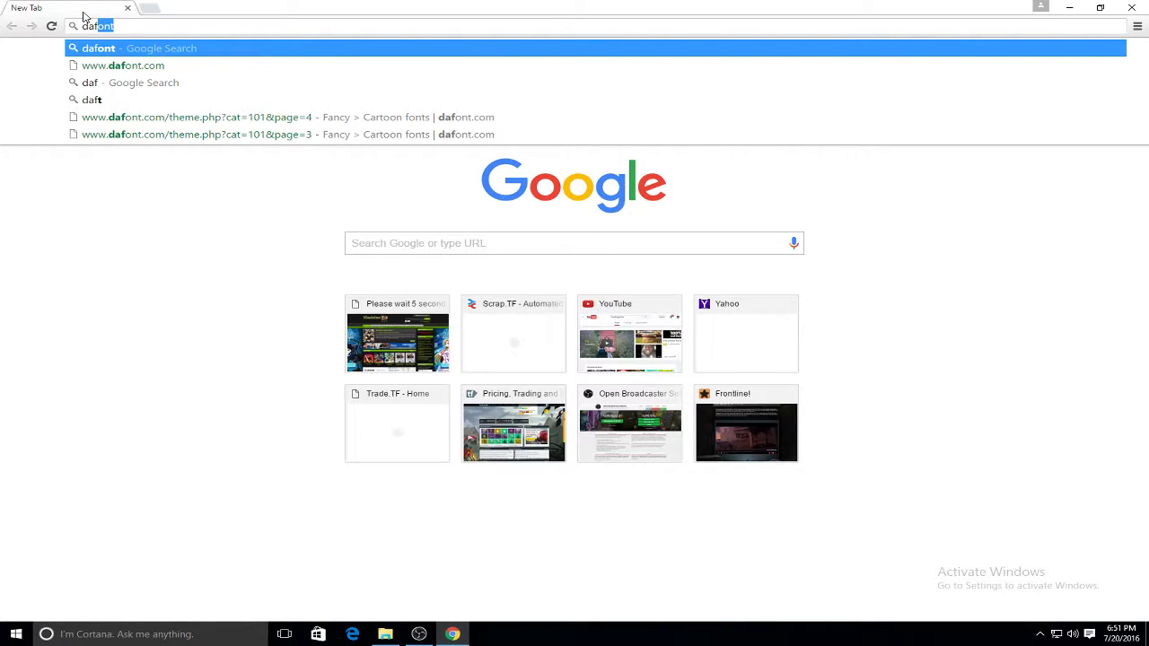
type("ont.com")
key("Return")
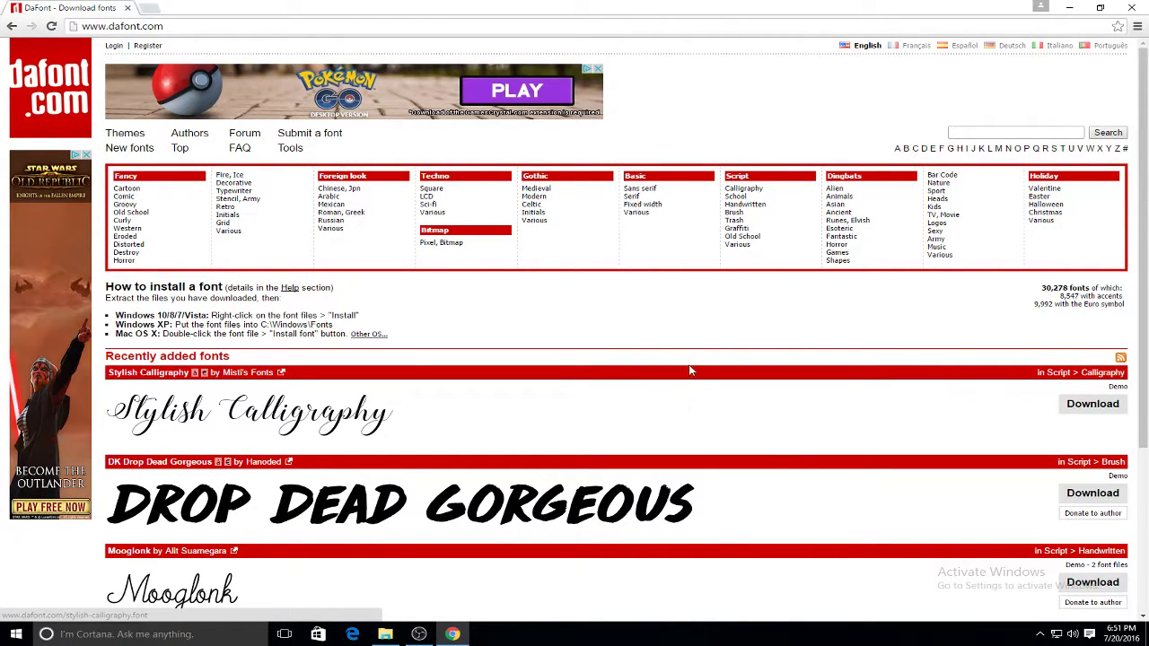
Browse the dafont home page and open the Fancy > Cartoon fonts category
scroll(688, 370, "down", 3)
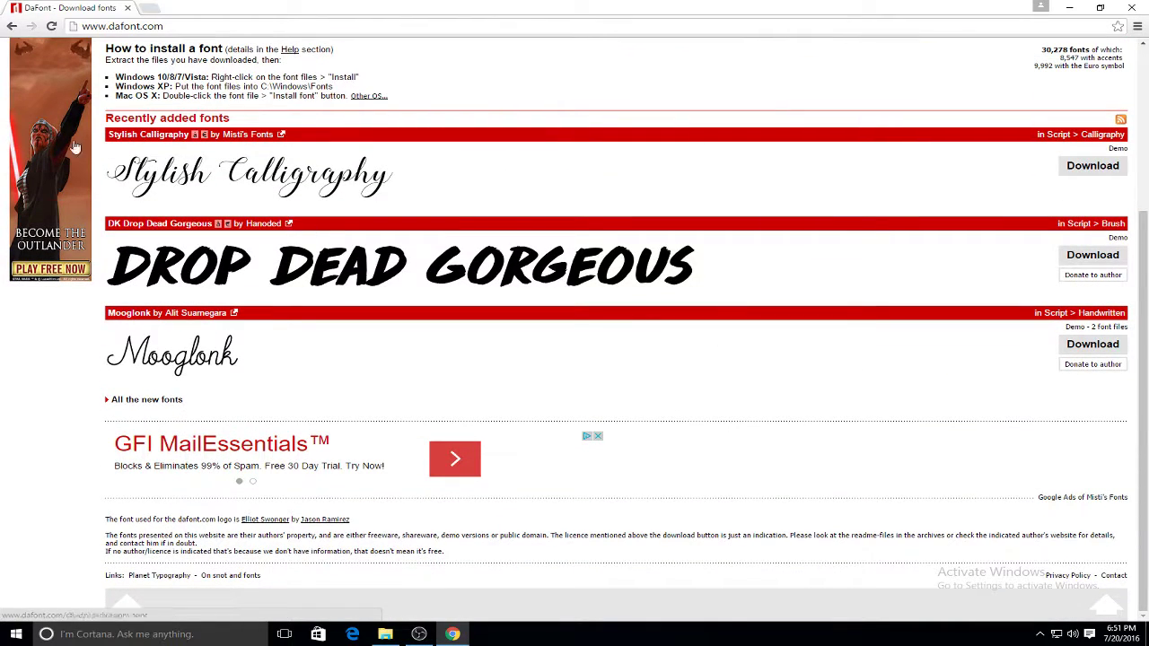
scroll(372, 178, "up", 1)
scroll(371, 179, "up", 2)
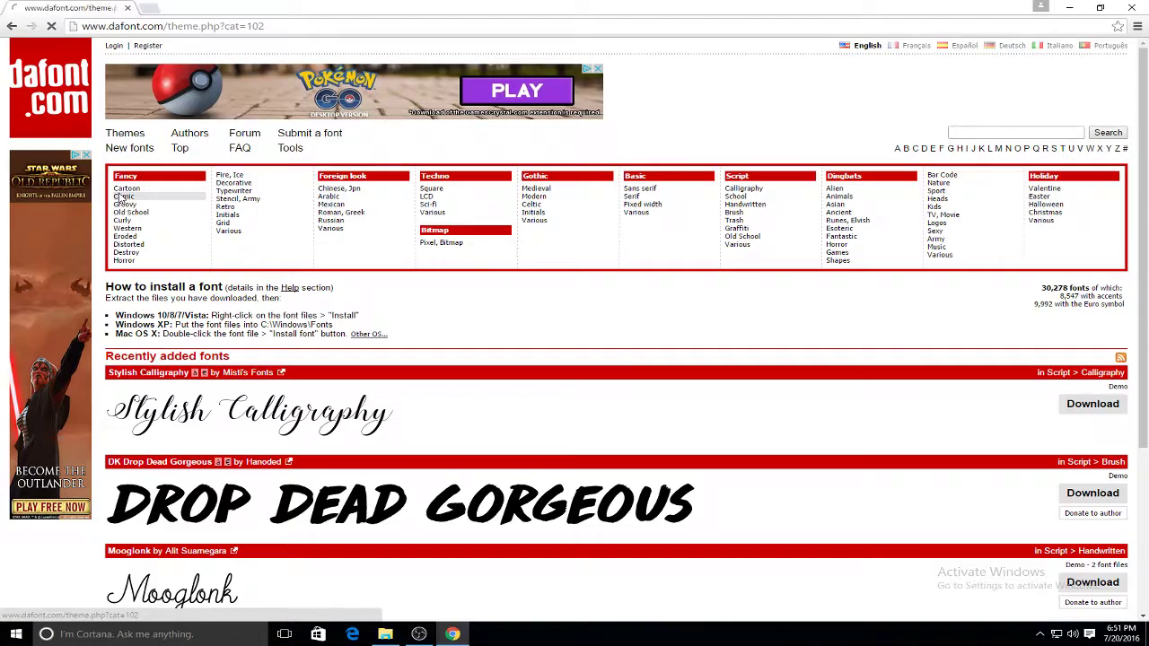
scroll(639, 436, "down", 5)
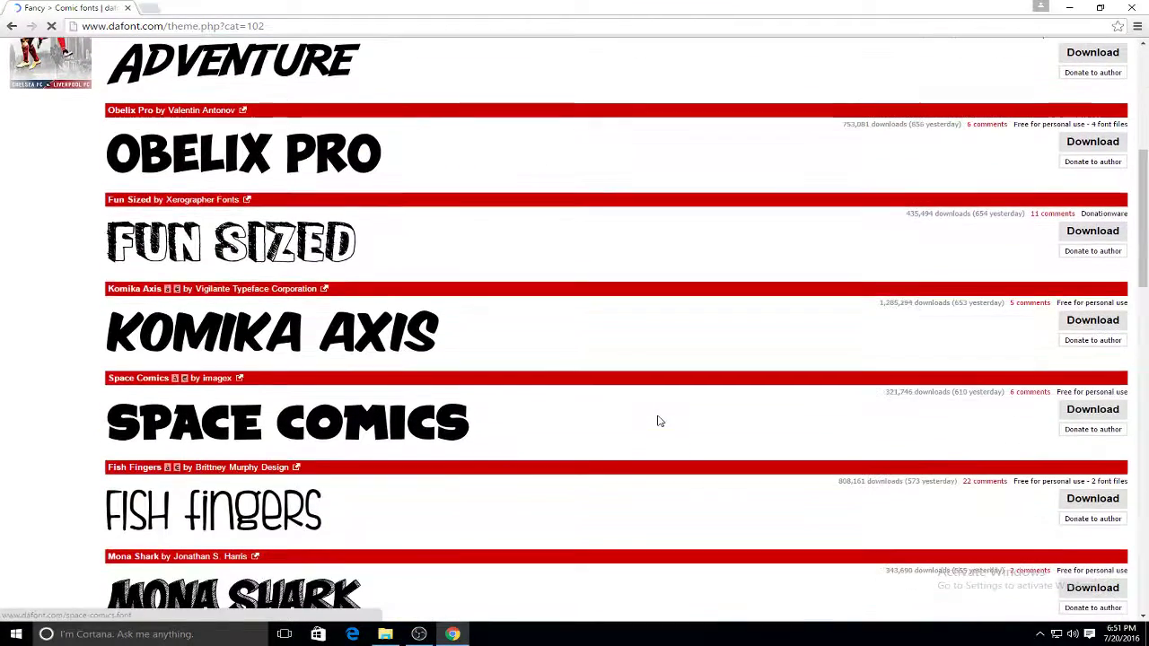
scroll(658, 420, "down", 3)
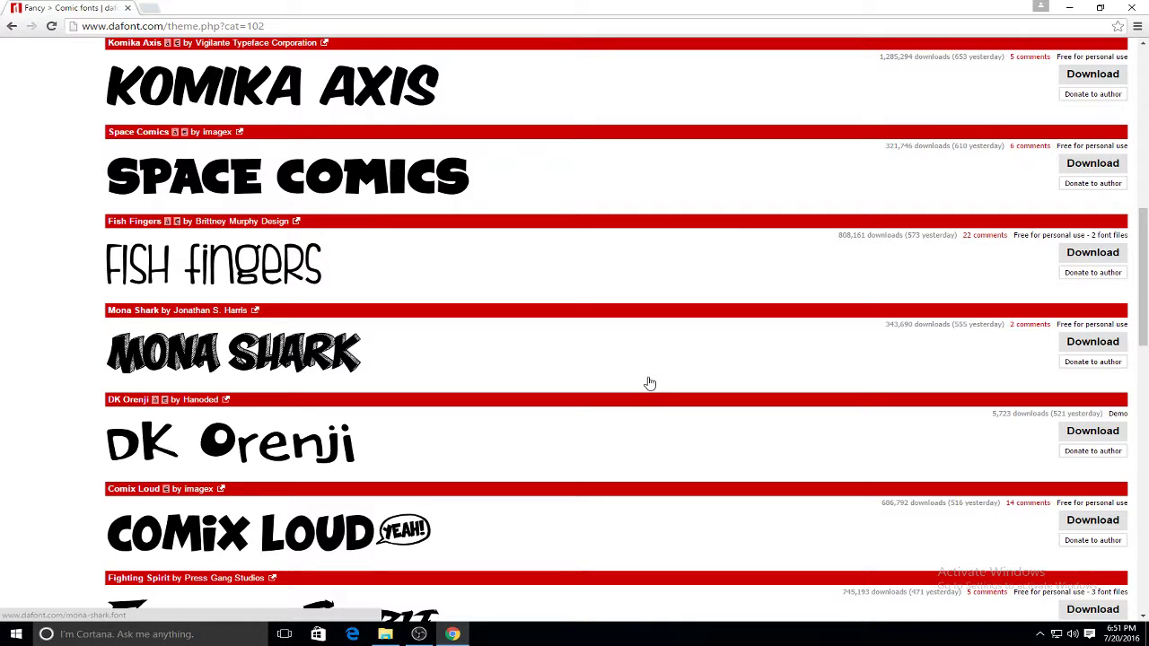
scroll(806, 298, "down", 7)
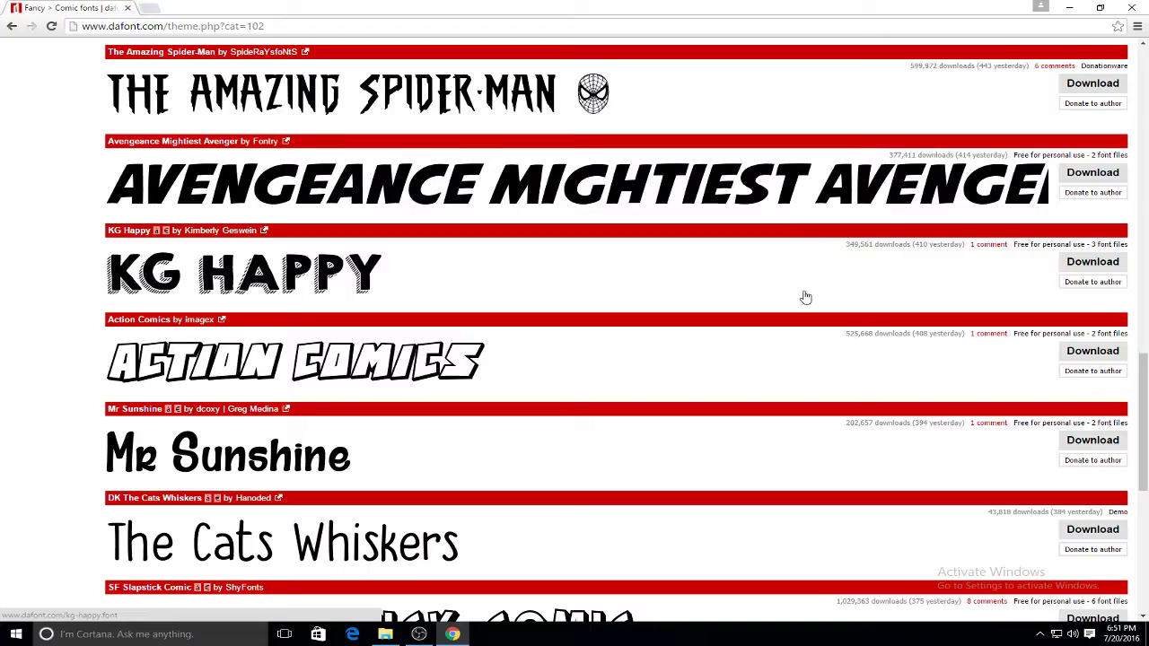
scroll(1007, 232, "down", 6)
scroll(1008, 231, "up", 12)
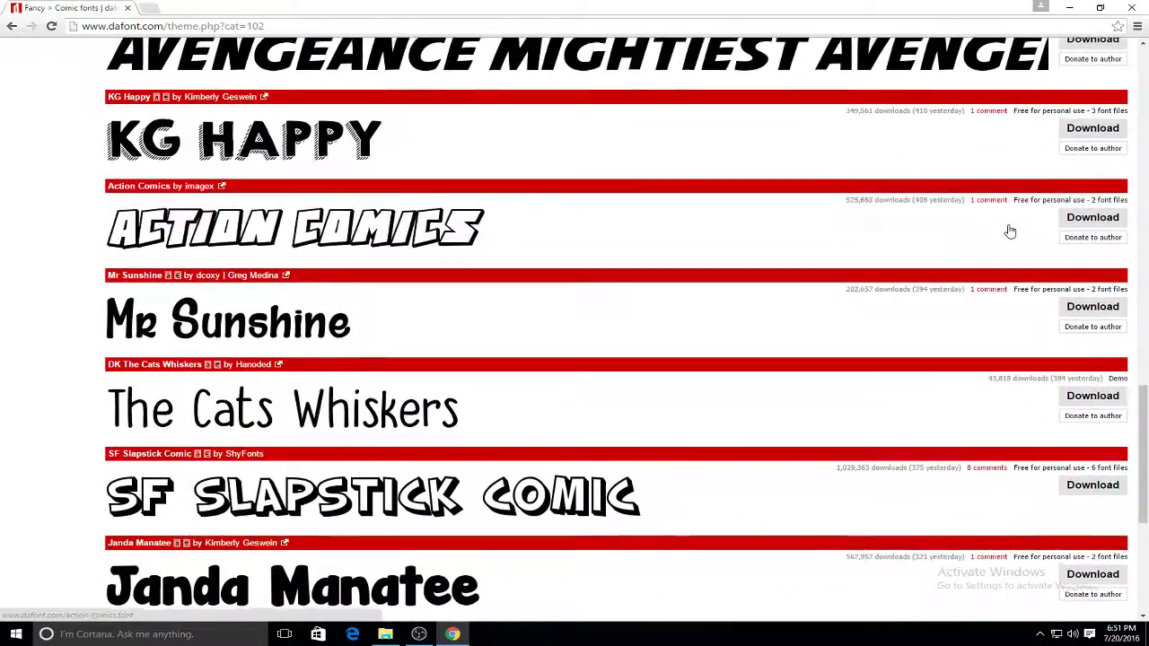
scroll(1010, 232, "up", 9)
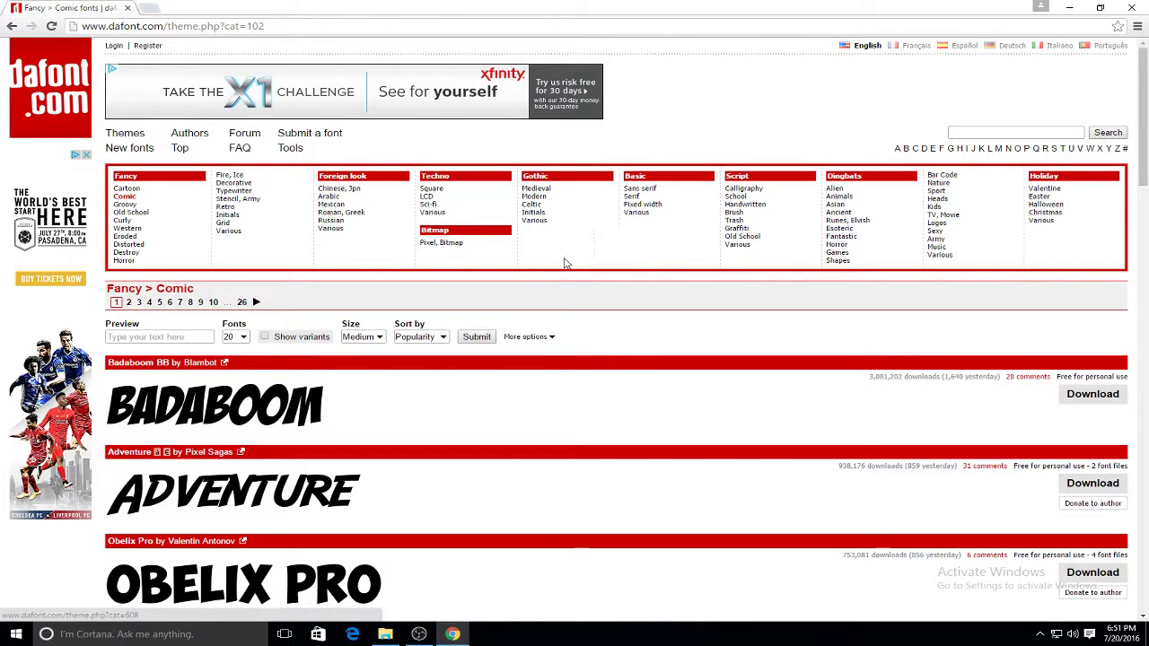
left_click(141, 192)
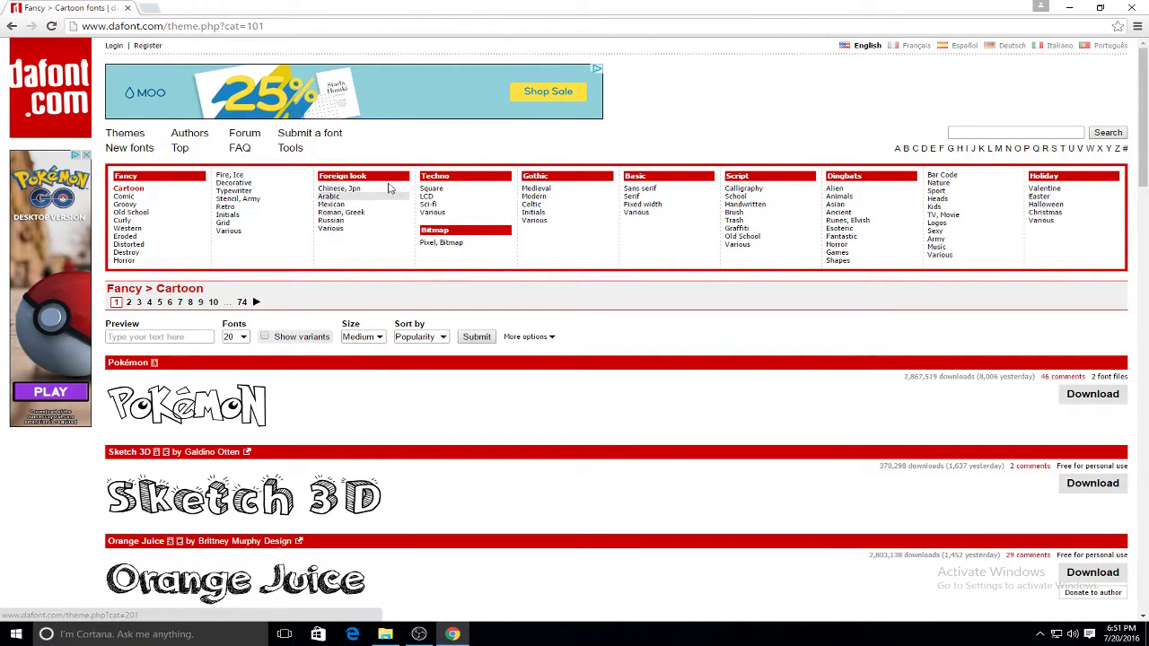
Switch to the Fancy > Comic fonts category and look through the list
left_click(152, 198)
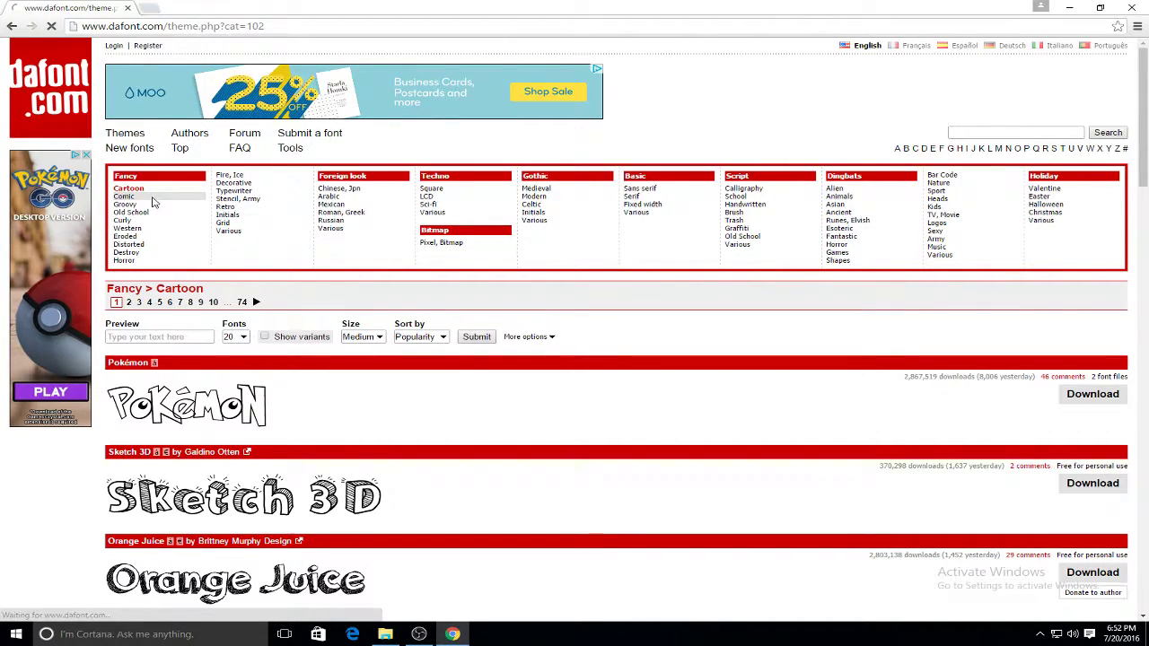
scroll(177, 349, "down", 7)
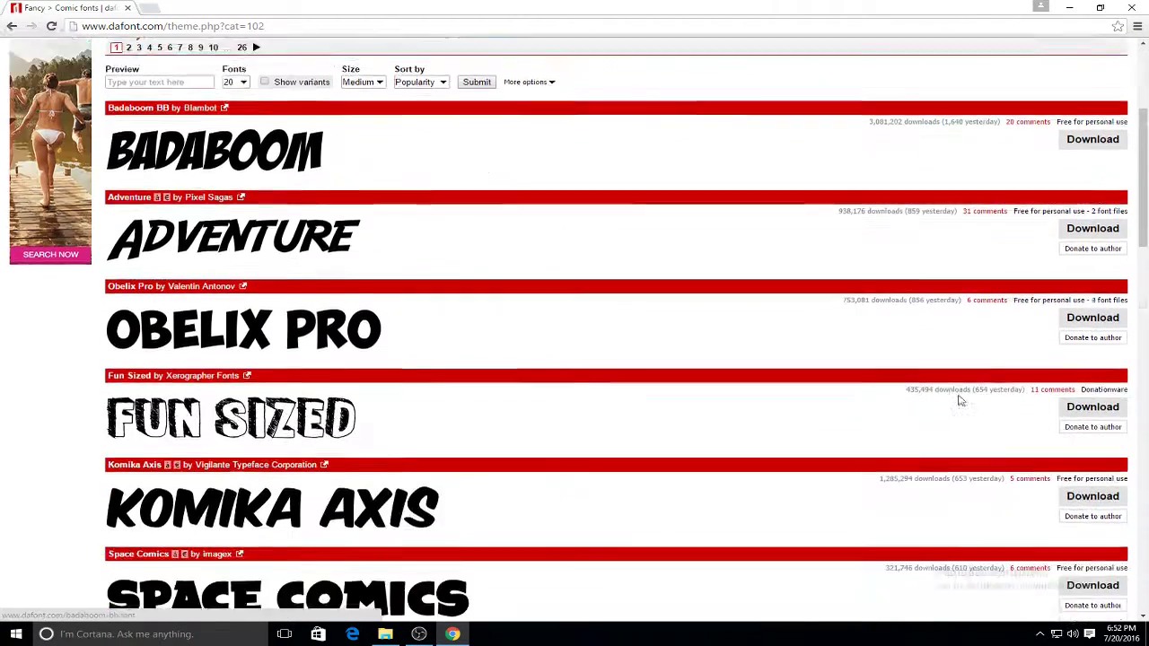
scroll(397, 259, "down", 10)
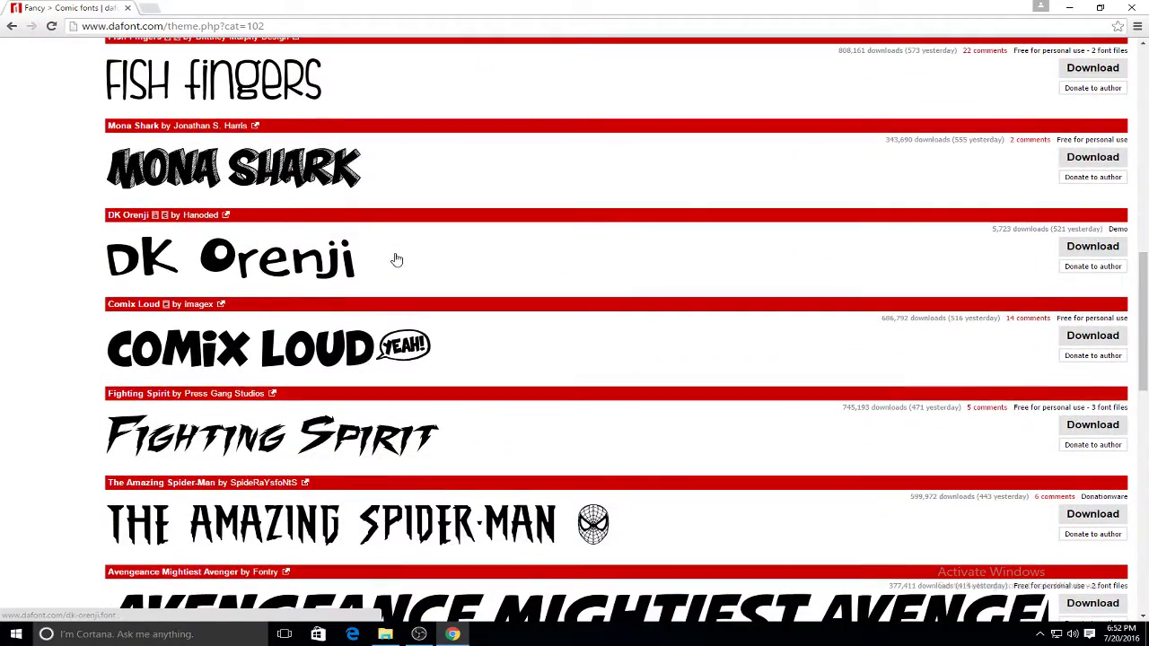
scroll(398, 258, "down", 3)
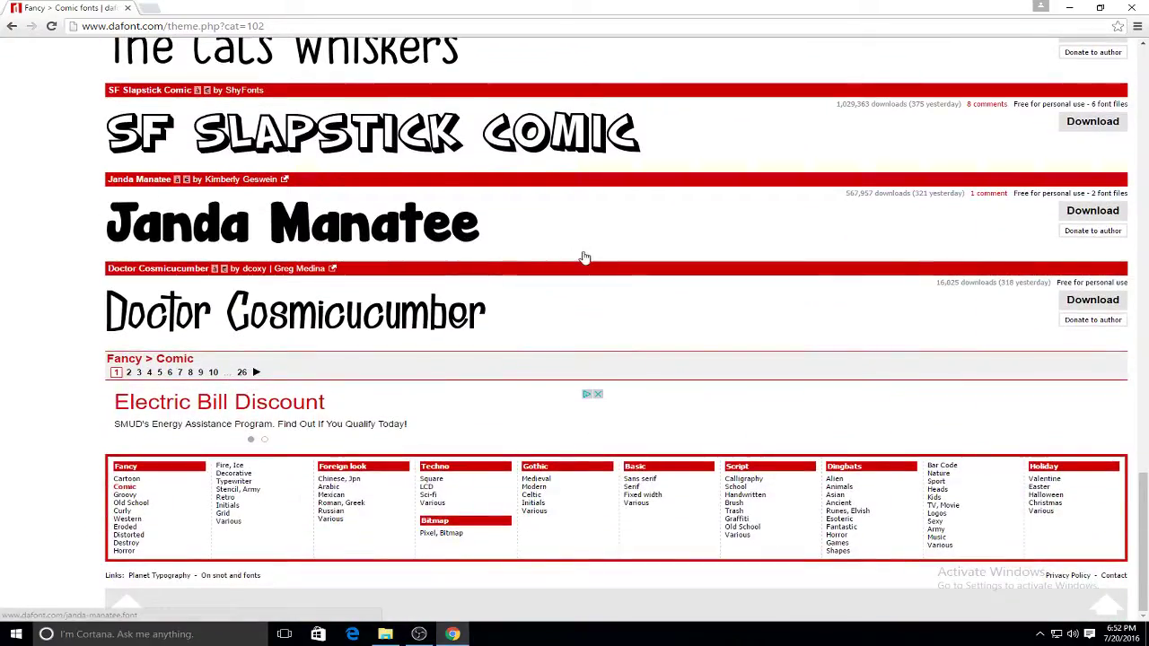
scroll(585, 256, "up", 12)
scroll(584, 257, "up", 8)
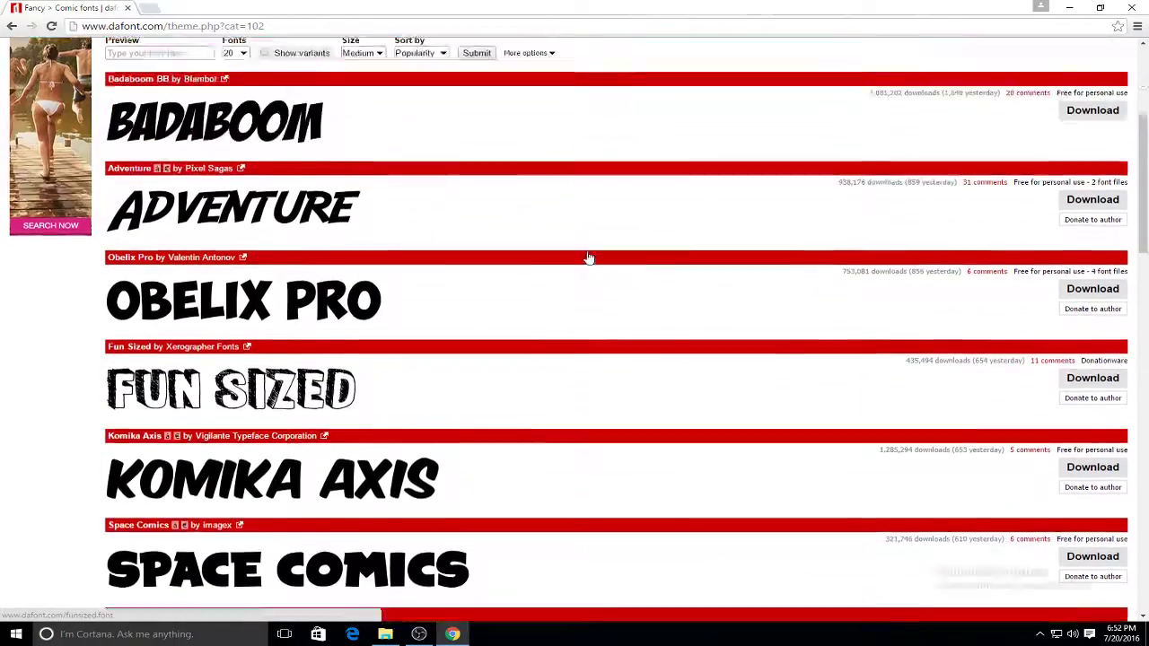
scroll(783, 285, "down", 1)
scroll(783, 286, "down", 2)
scroll(779, 284, "up", 1)
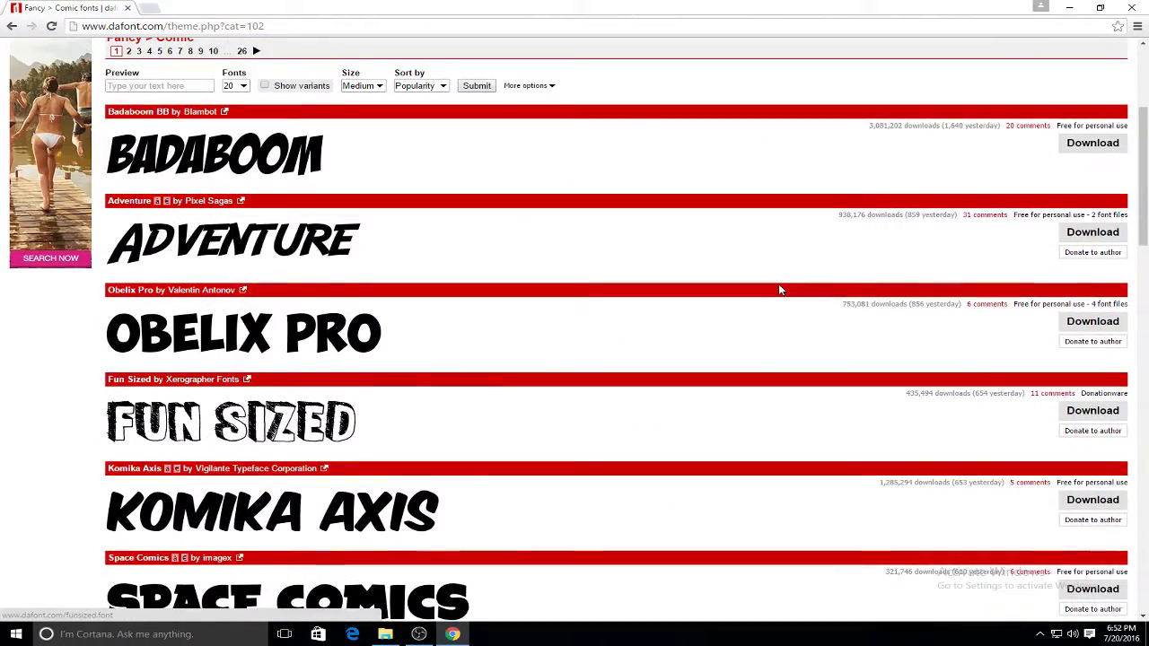
Download the Badaboom BB font and open the badaboom_bb.zip archive
scroll(778, 283, "down", 1)
scroll(790, 272, "down", 1)
scroll(993, 256, "up", 2)
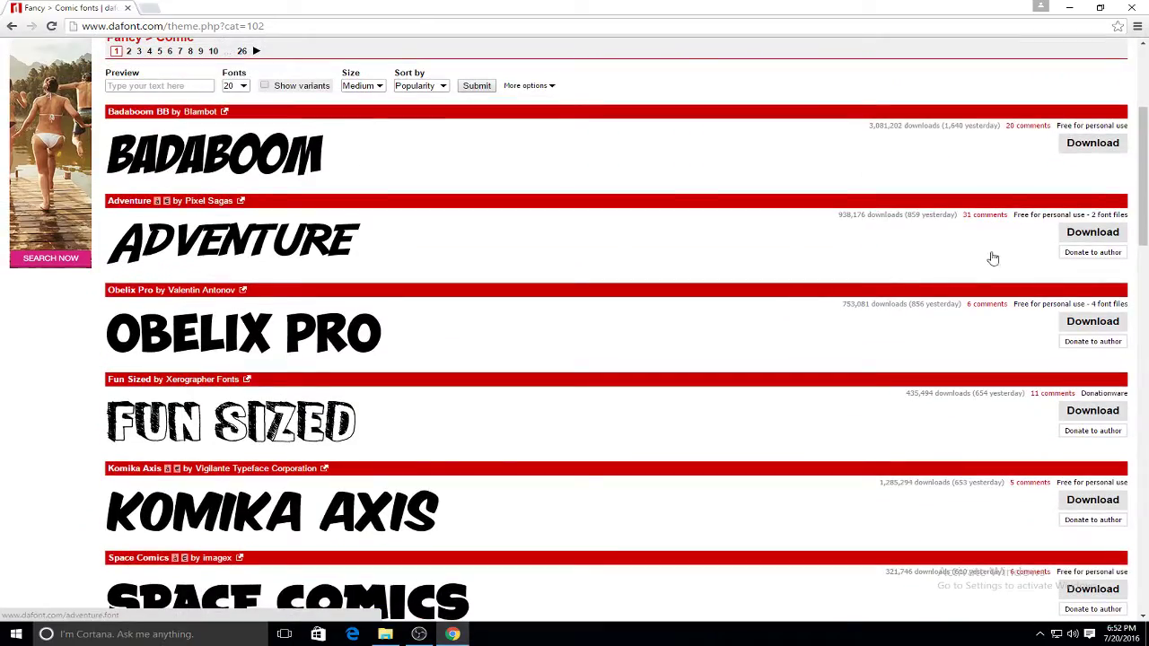
left_click(1101, 158)
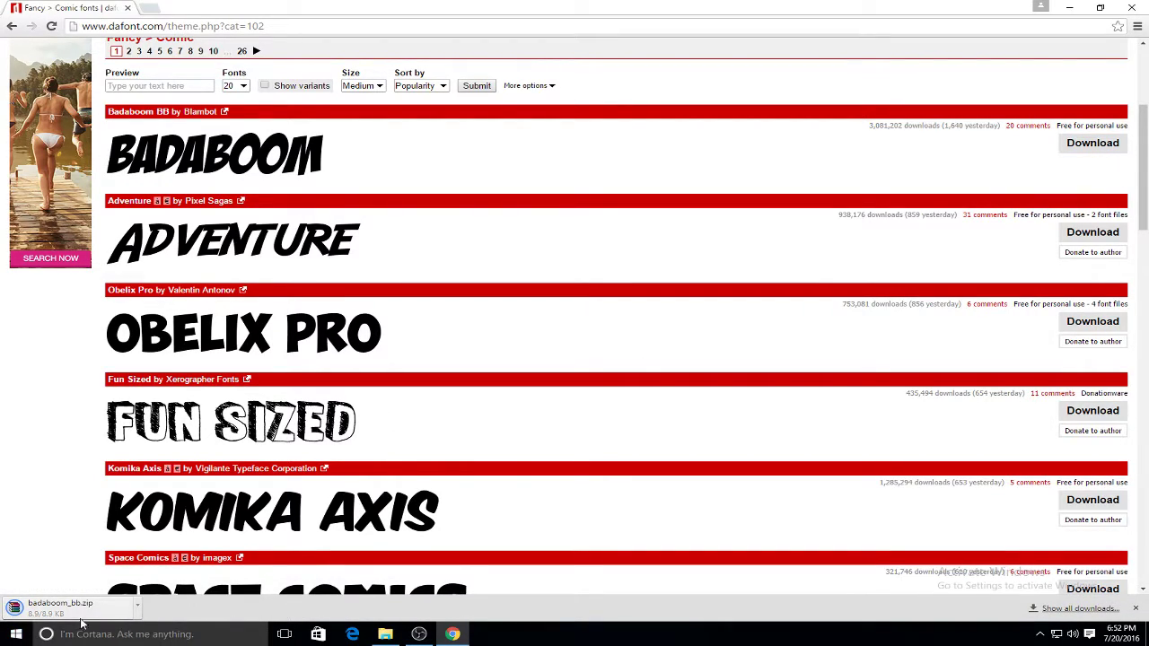
left_click(40, 609)
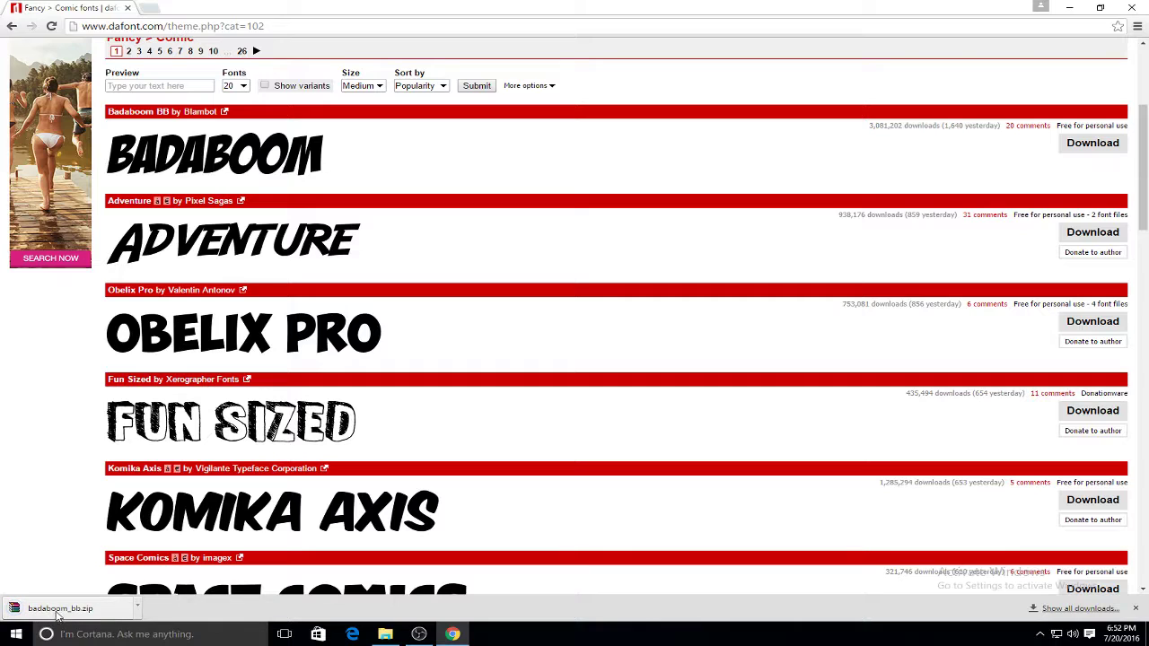
Install the BadaBoom BB TrueType font from the archive
left_click_drag(192, 342, 547, 175)
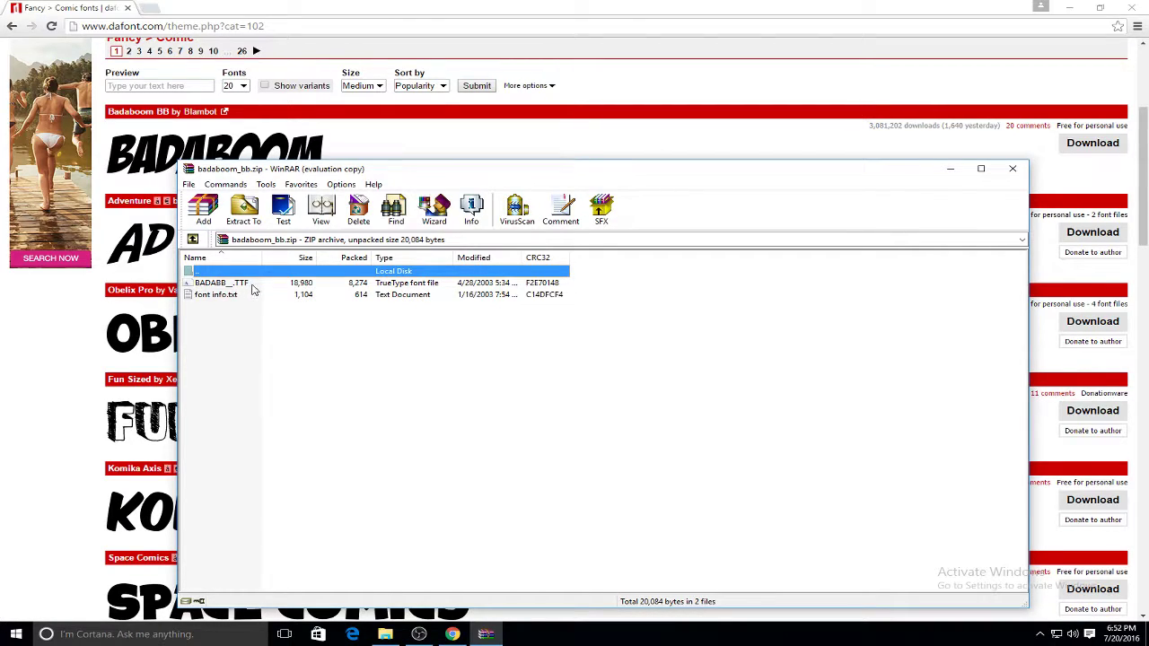
left_click(253, 285)
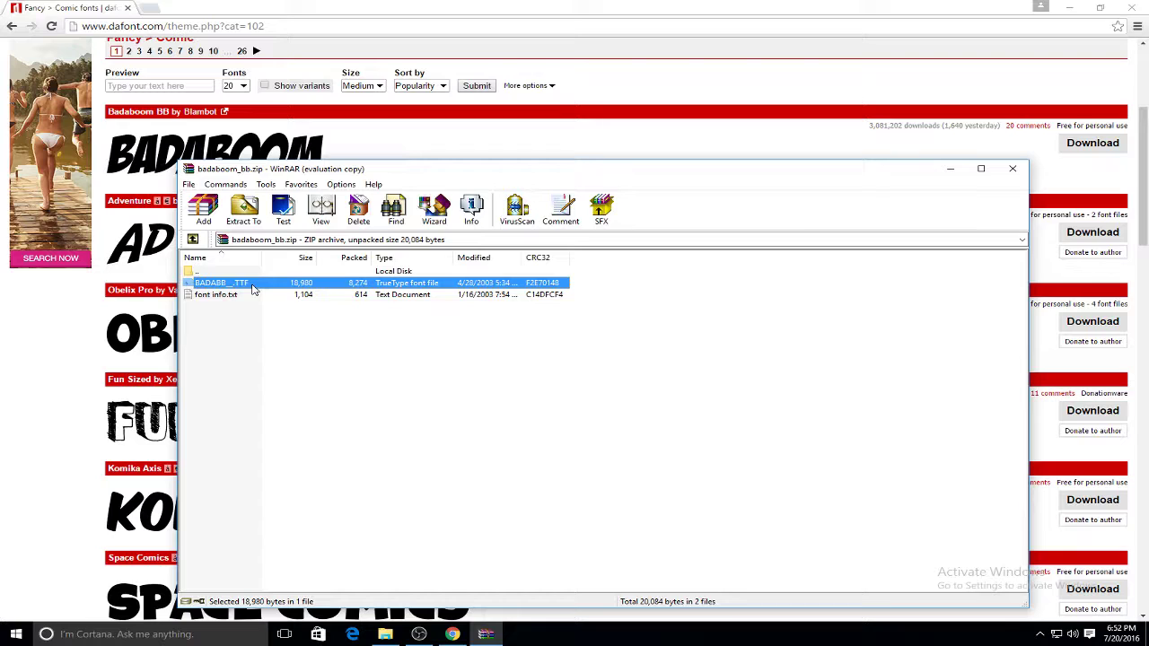
double_click(253, 286)
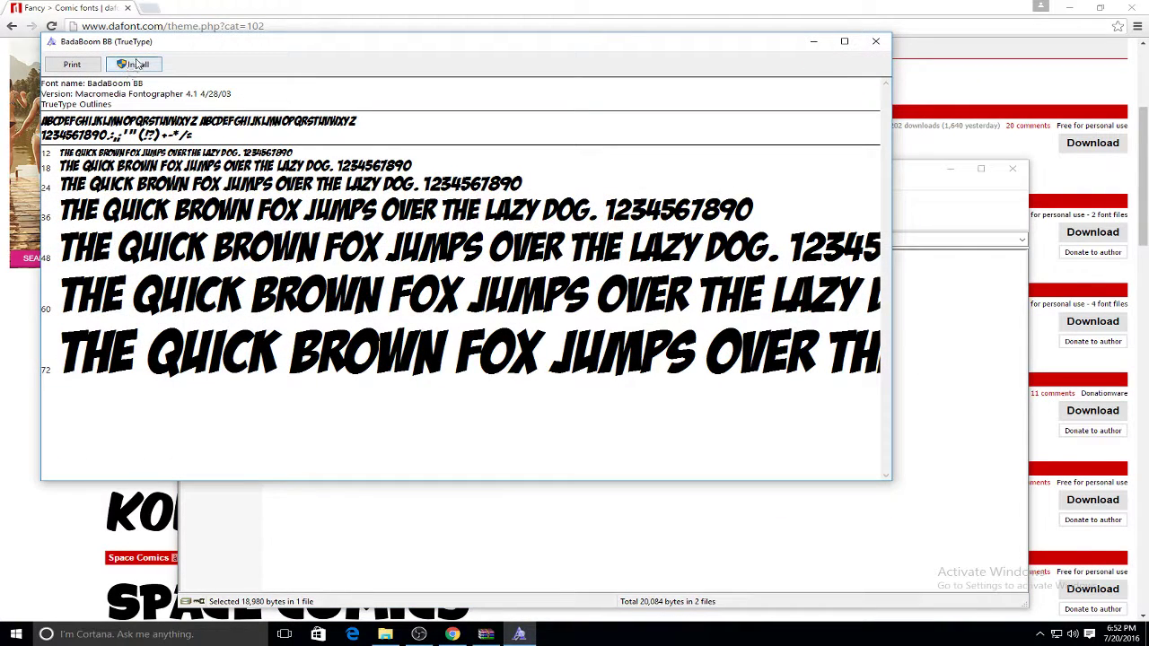
left_click(135, 64)
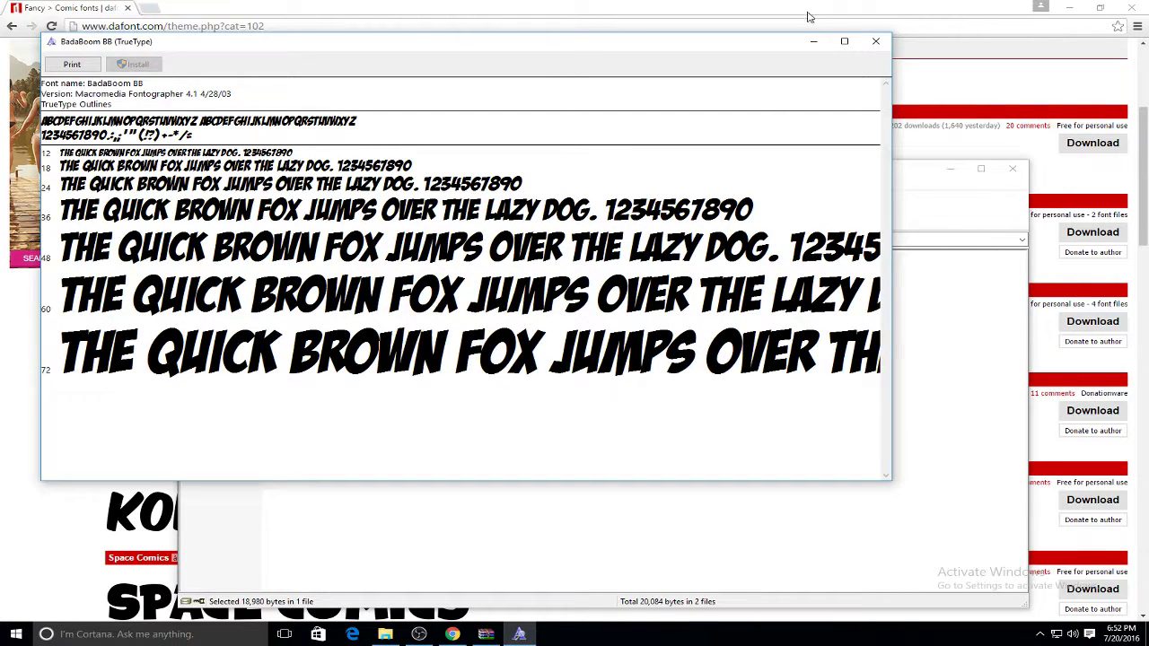
Close the font preview and WinRAR, and open a new Chrome tab
left_click(875, 42)
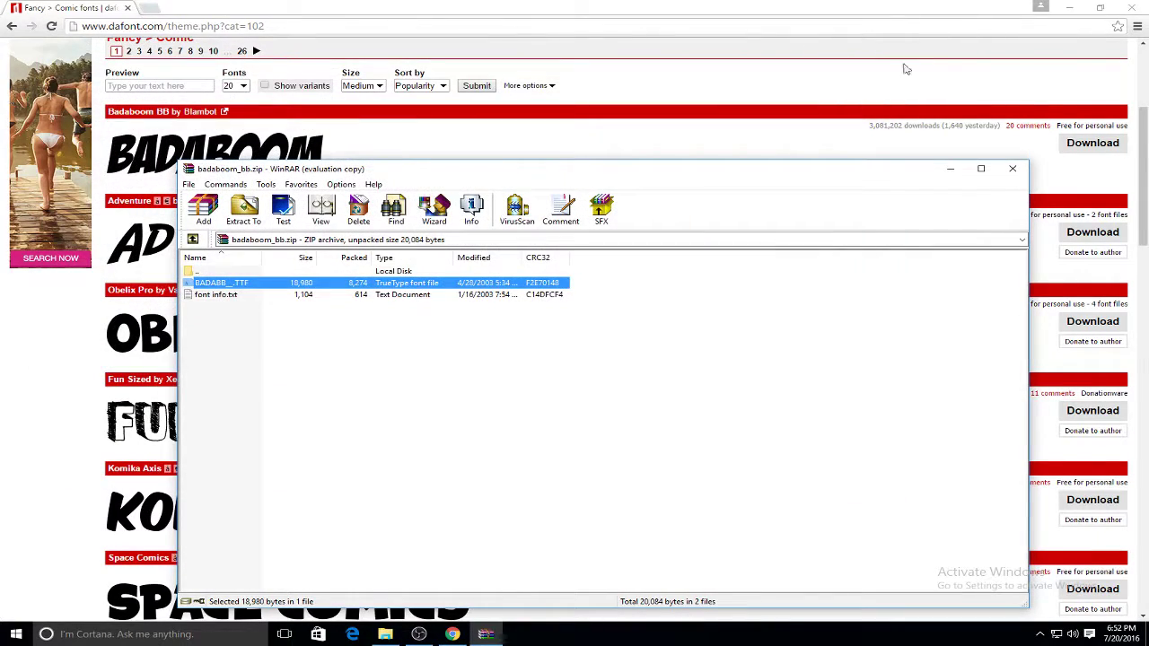
left_click(1013, 171)
left_click(151, 7)
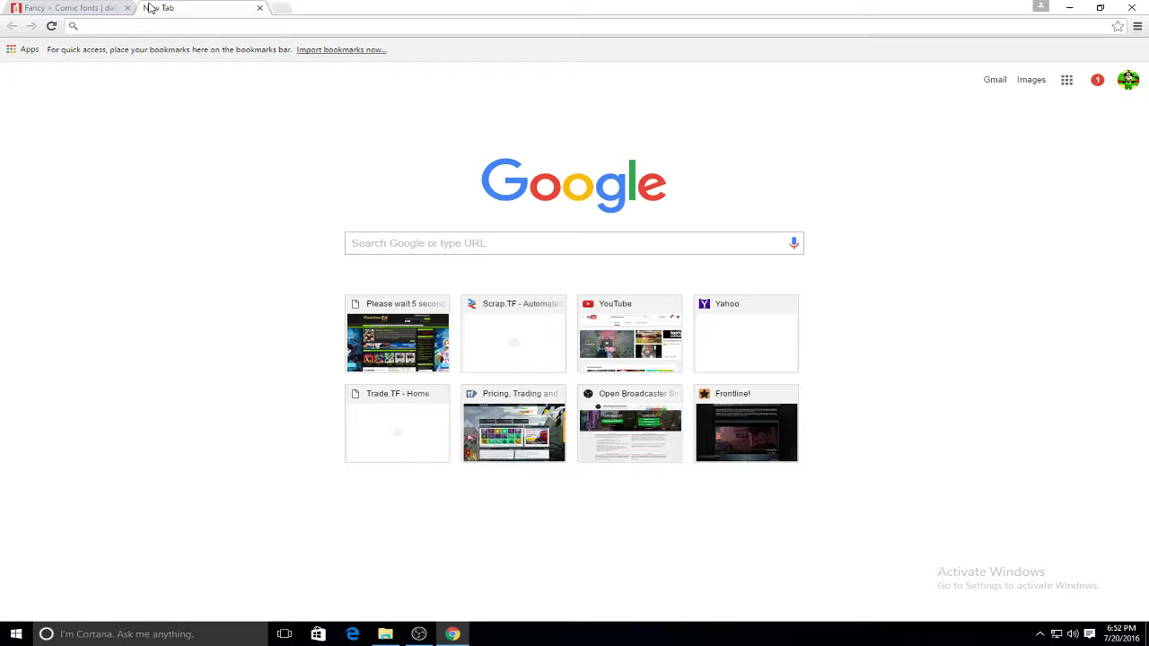
Search Google Images for 'gorod krovi black ops 3'
type("gorod")
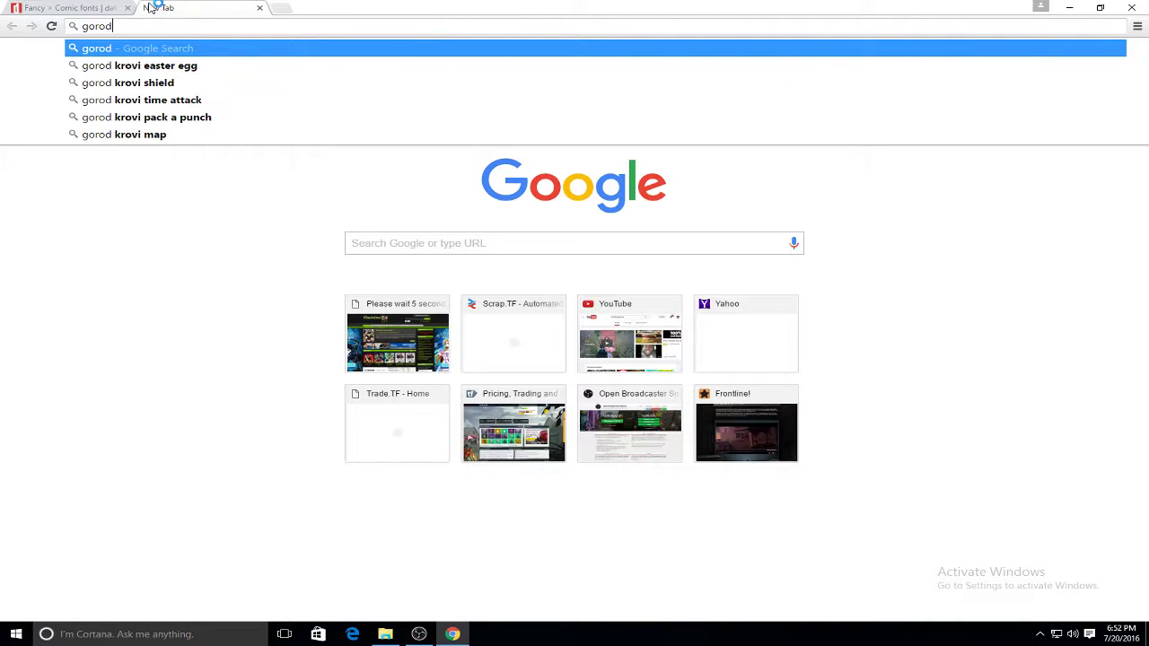
type(" krovi ")
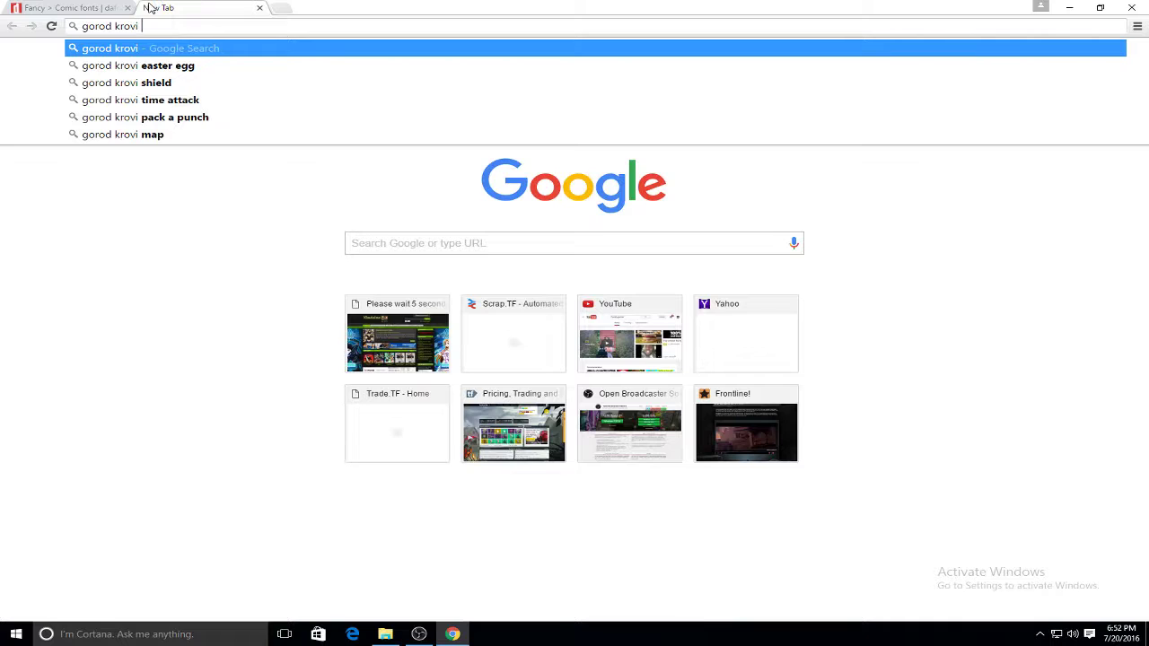
type("black o")
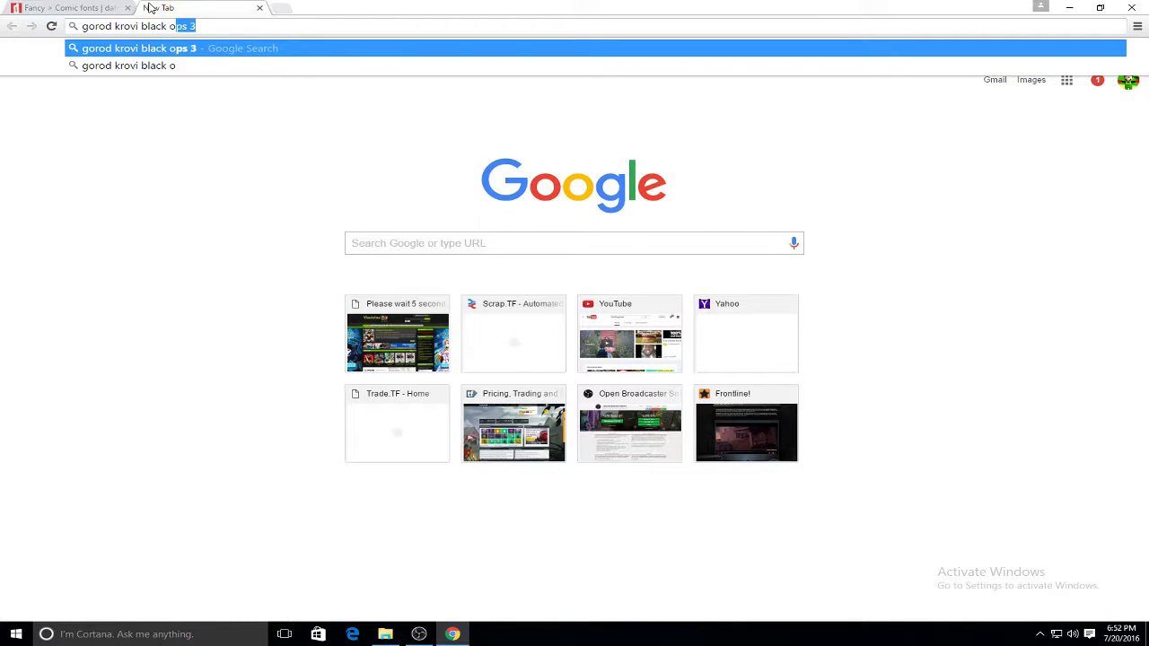
type("ps")
key("Return")
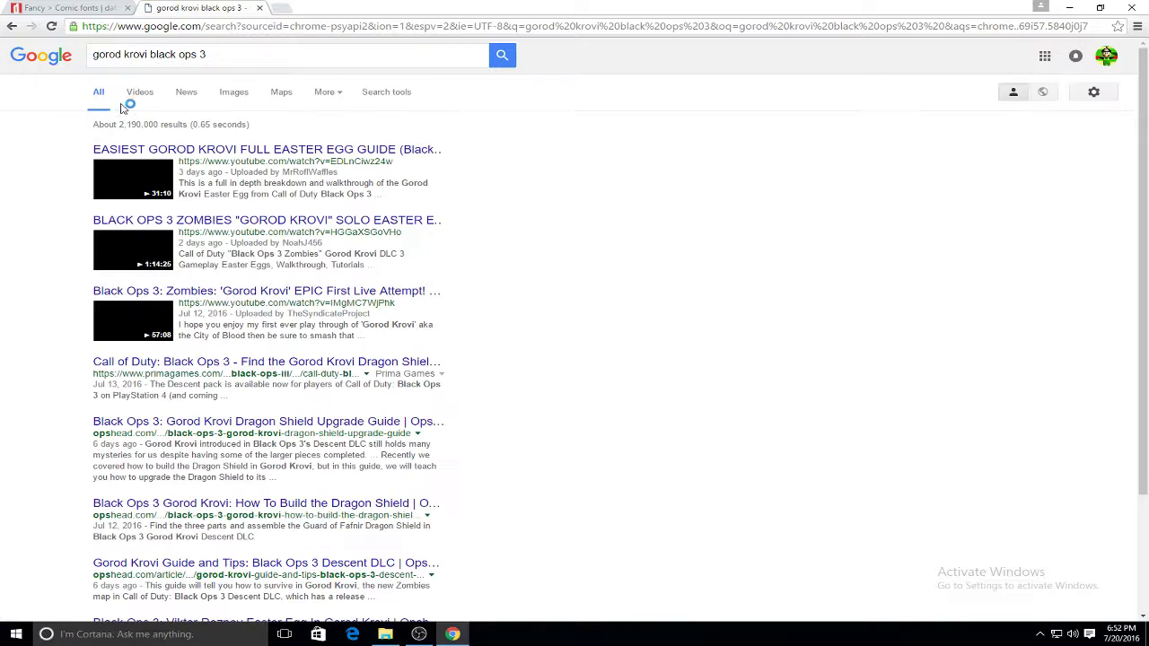
left_click(231, 91)
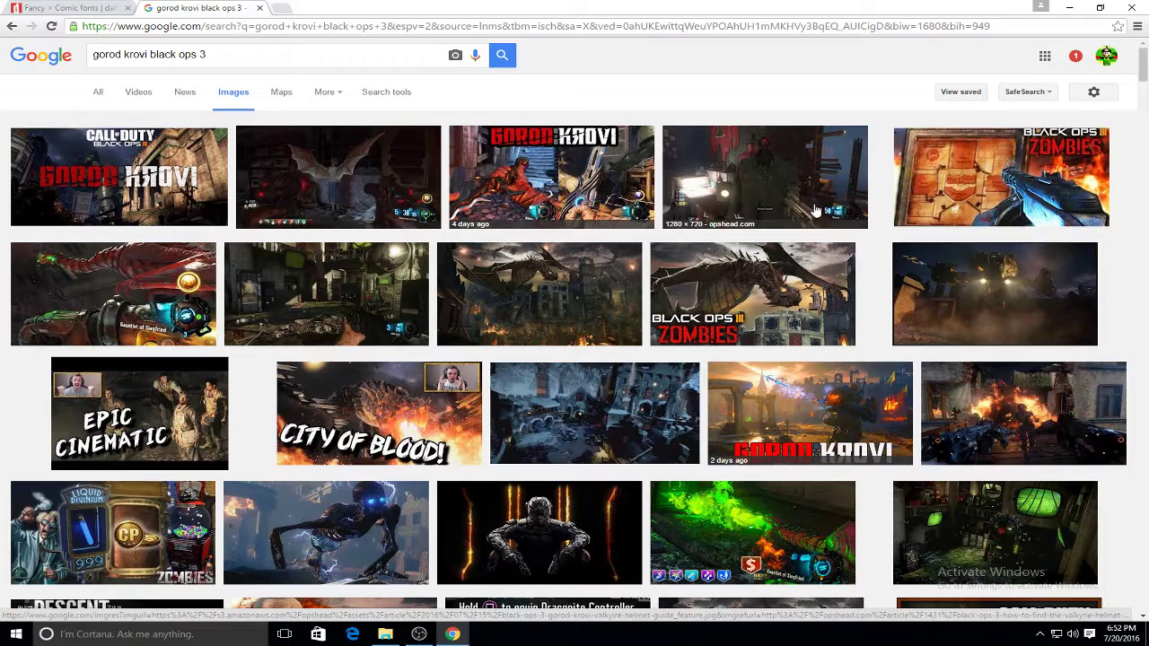
Preview the Valkyrie and dragon wings screenshots, then the Descent DLC fire-scene image
left_click(770, 207)
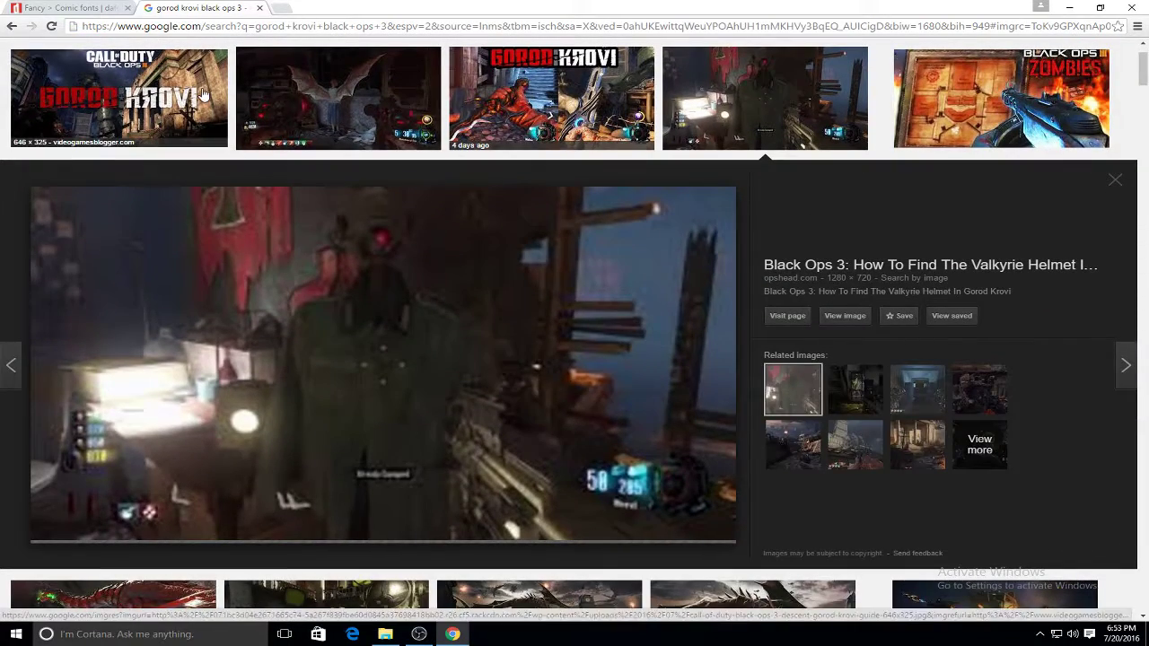
left_click(350, 98)
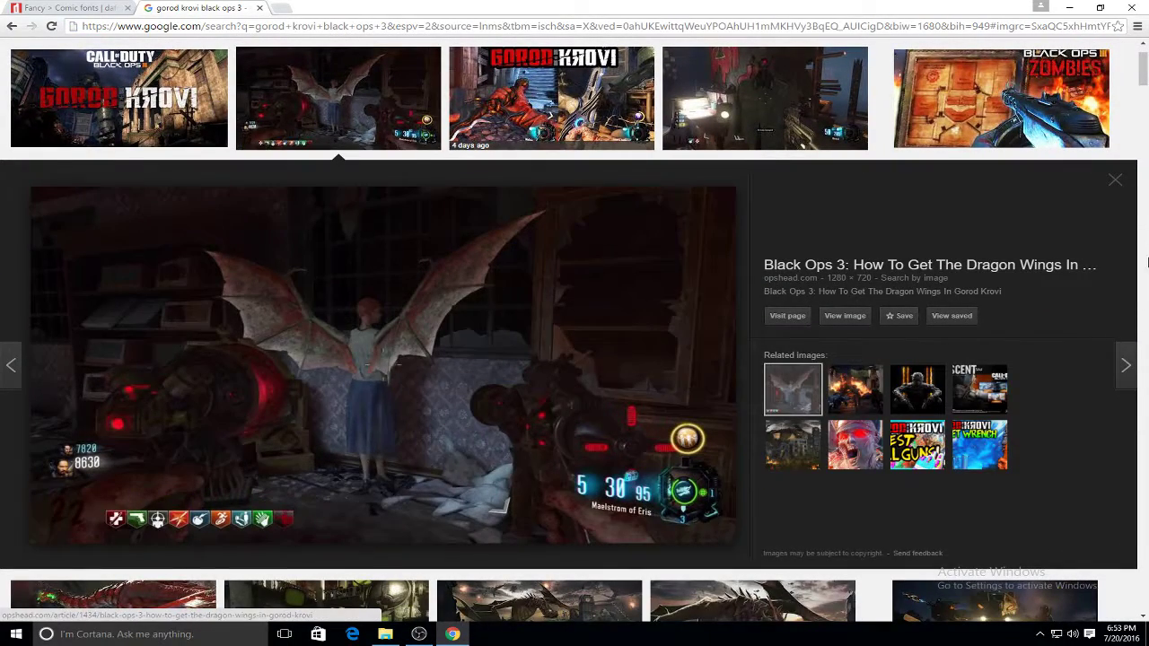
left_click(1115, 181)
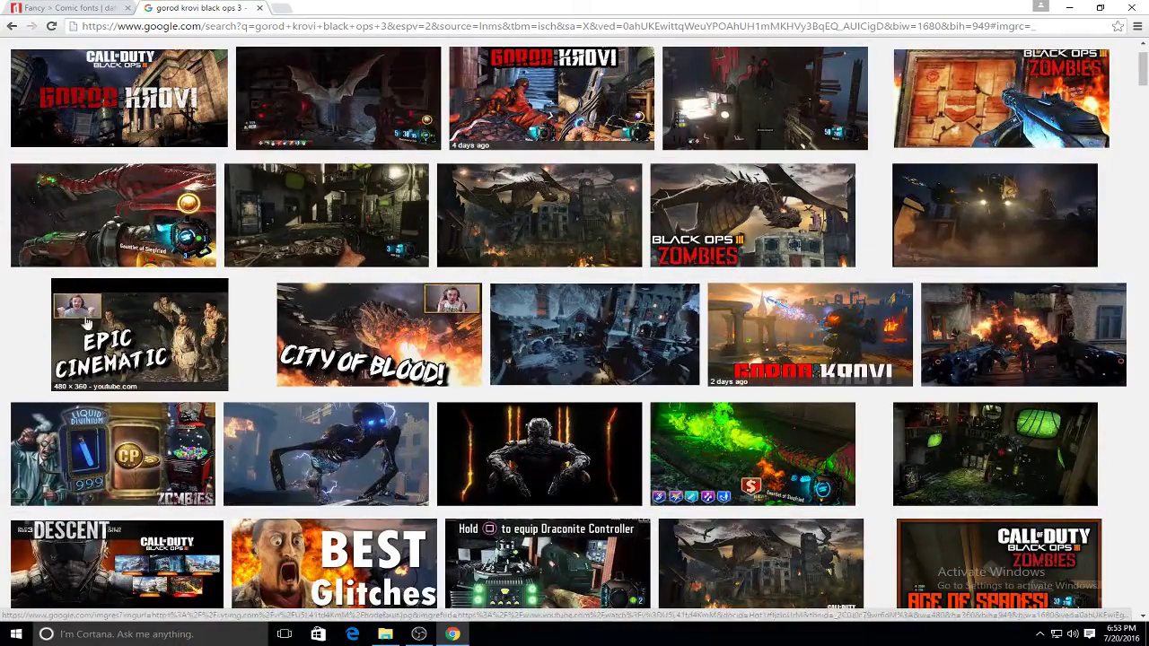
scroll(327, 330, "down", 5)
scroll(327, 330, "down", 4)
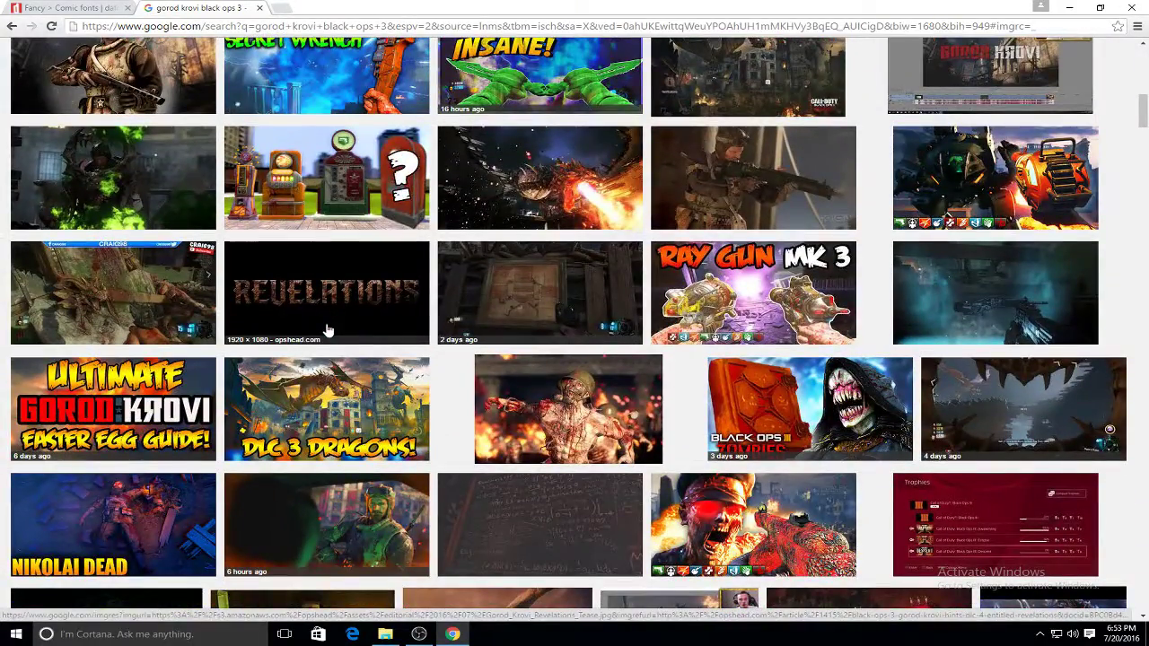
scroll(327, 330, "down", 4)
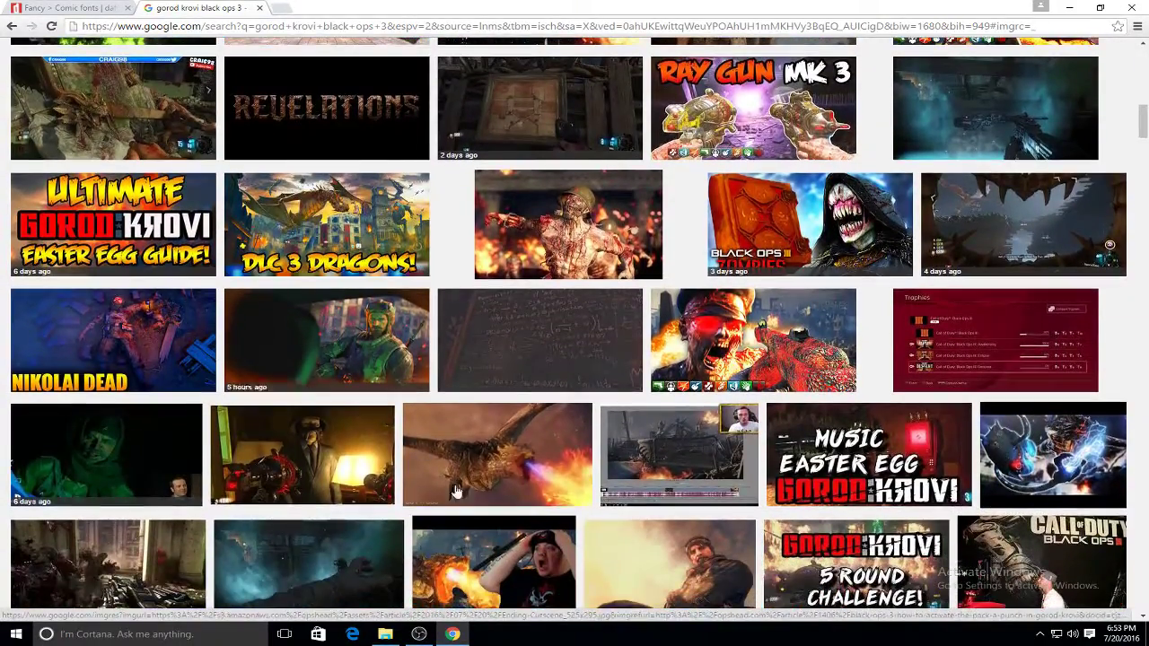
scroll(422, 547, "down", 3)
scroll(421, 547, "down", 8)
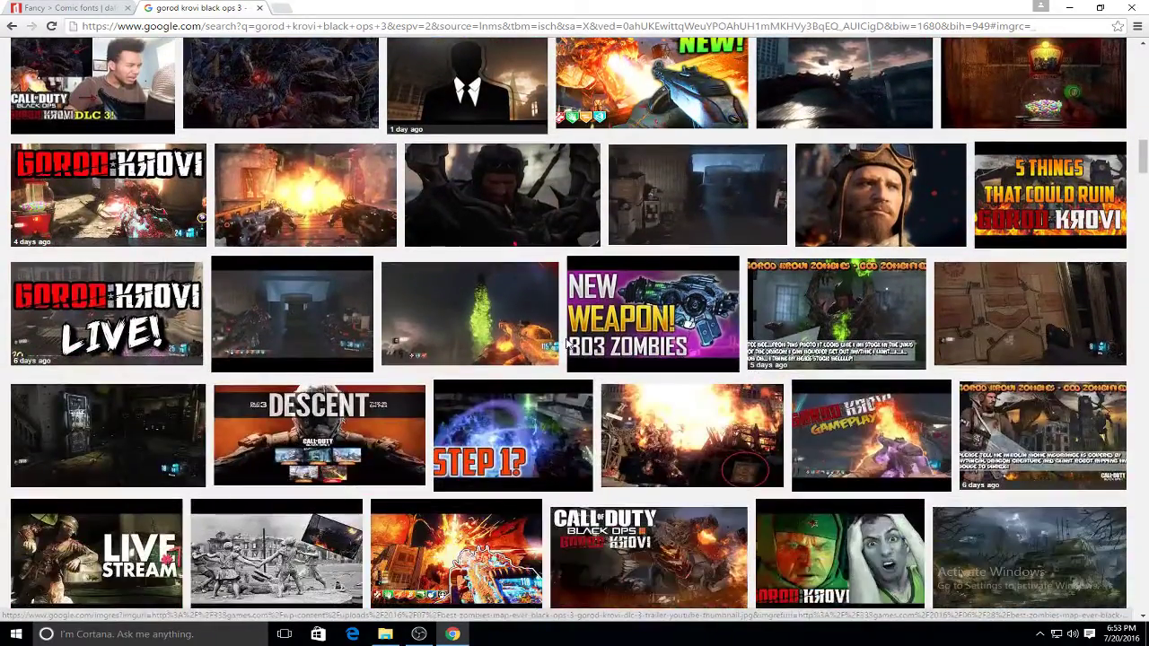
scroll(447, 346, "up", 20)
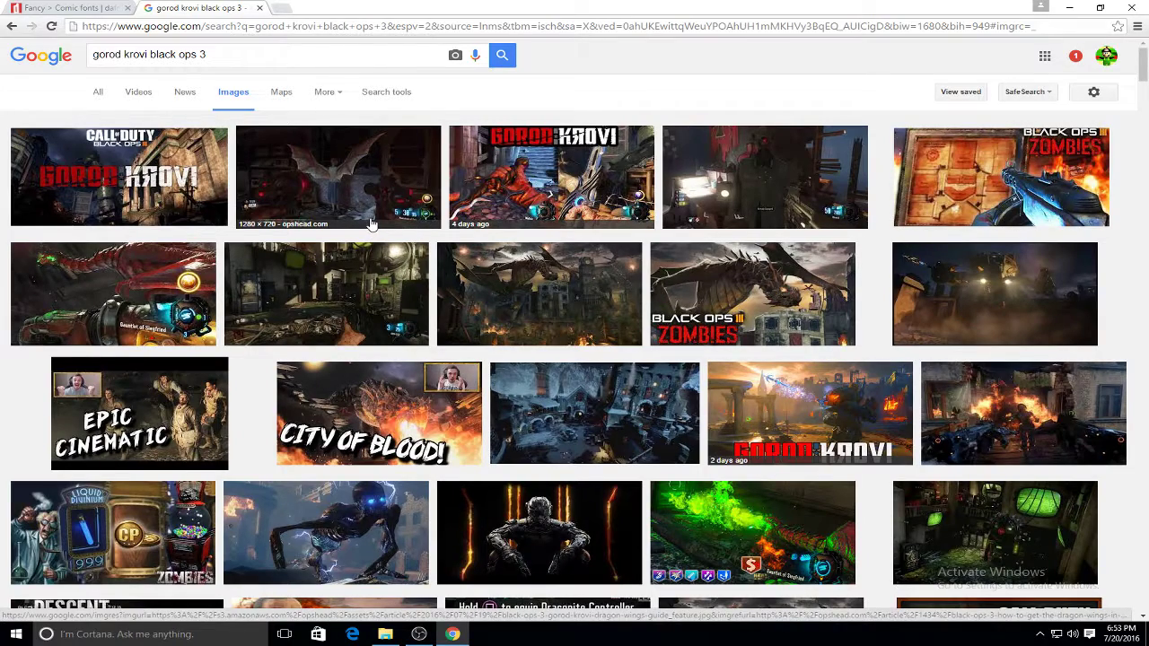
left_click(368, 221)
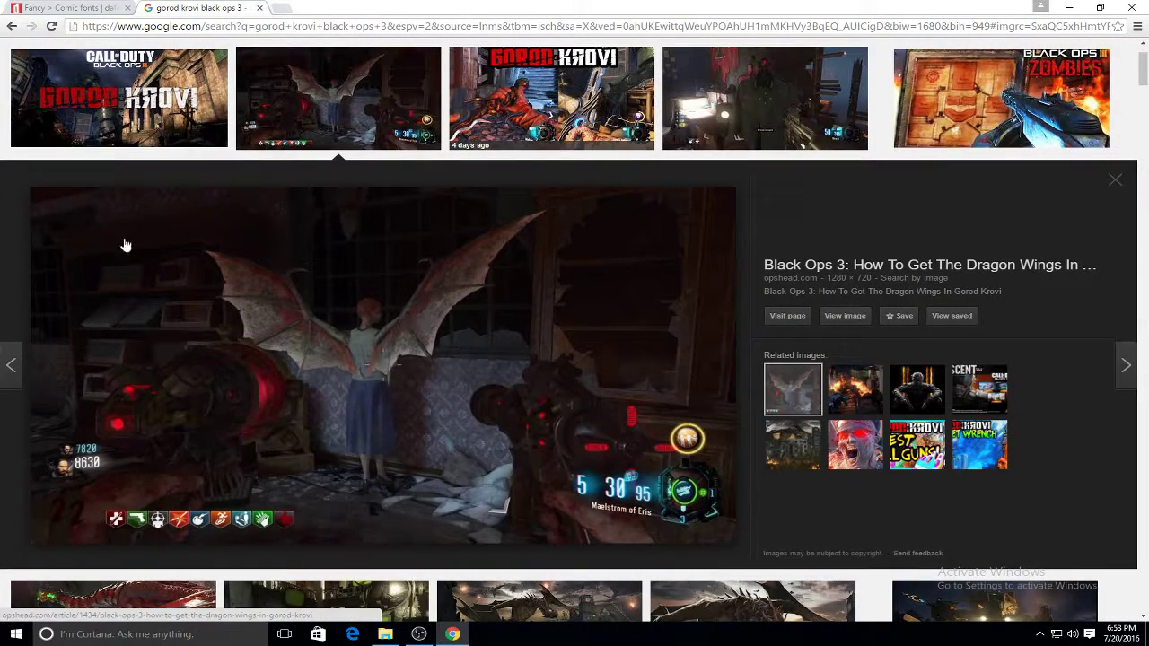
left_click(858, 386)
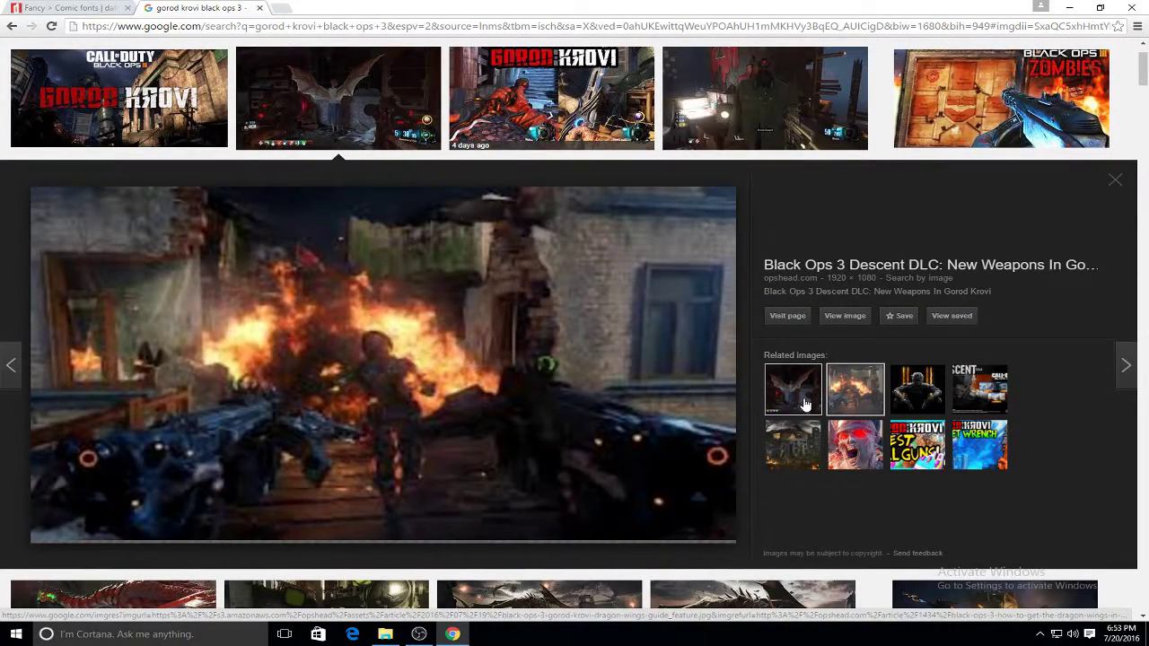
Save the fire-scene Descent DLC image as JPEG Gorod_Krovi_NX_Shadowclaw on the Desktop
left_click(917, 389)
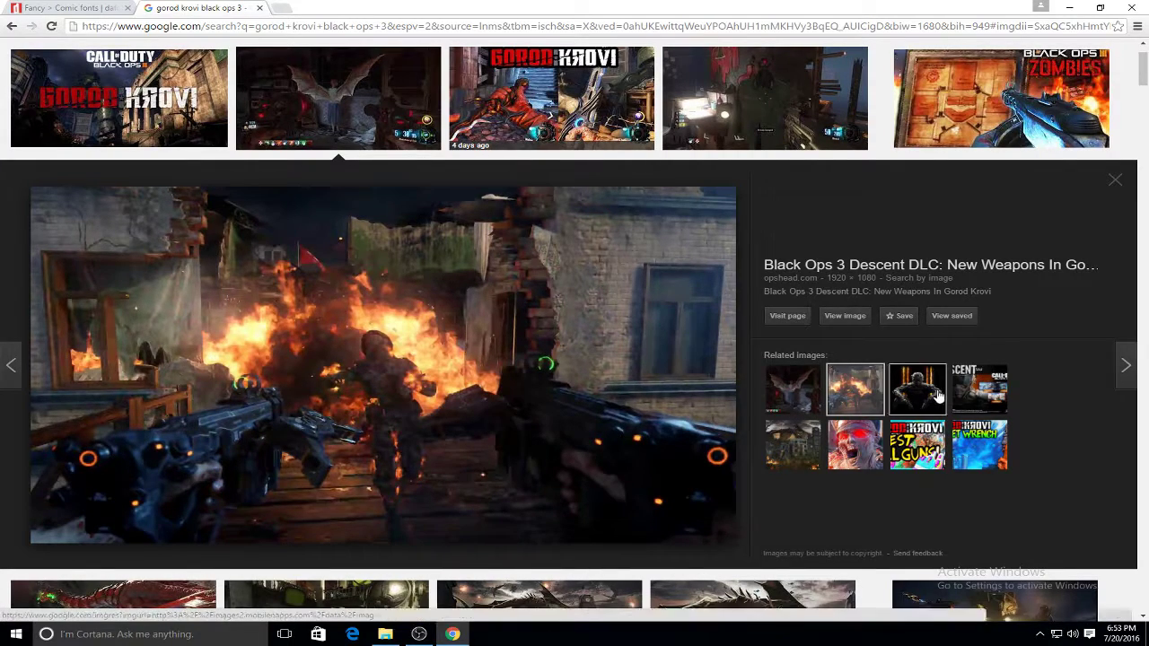
left_click(848, 410)
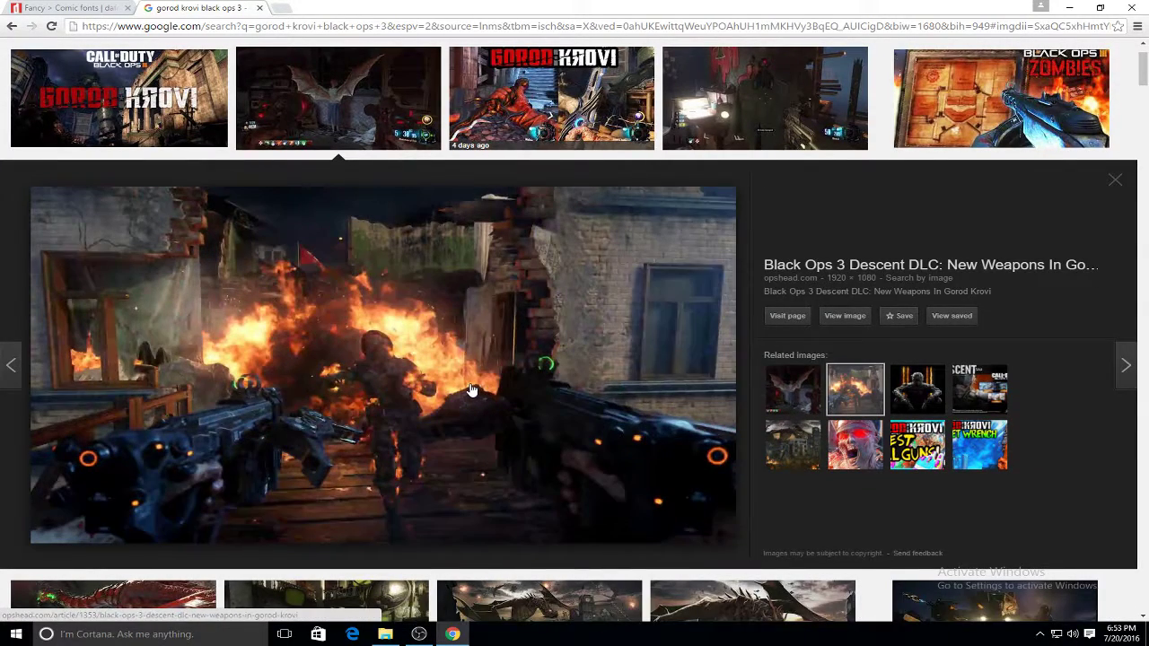
right_click(471, 384)
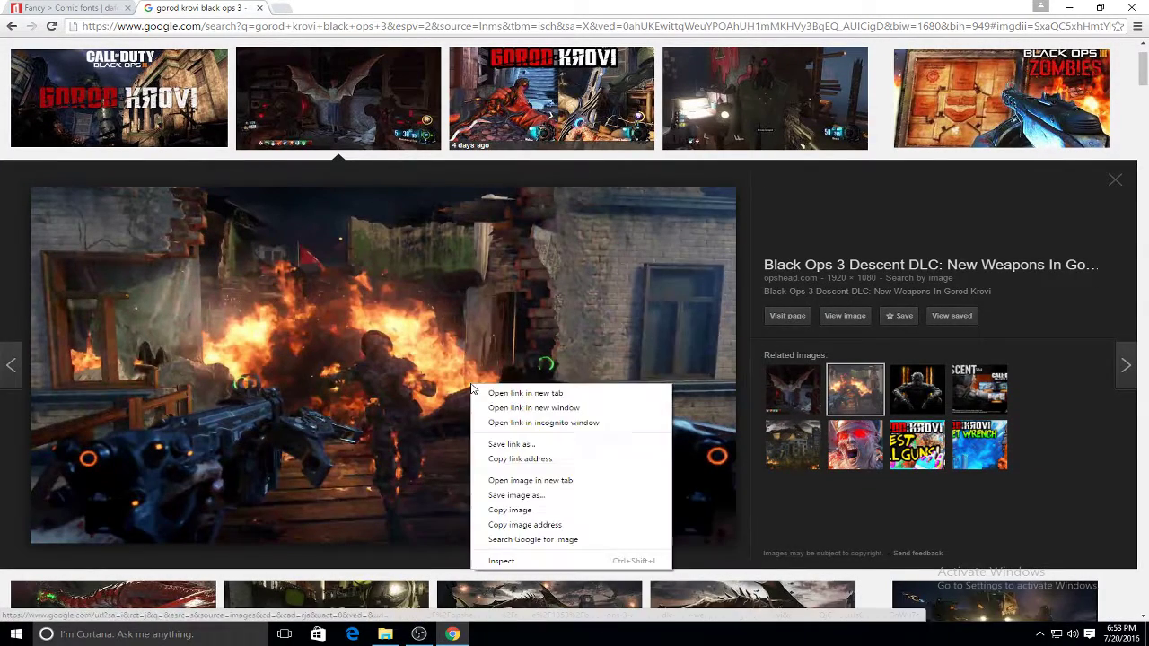
left_click(516, 495)
left_click(266, 278)
left_click(267, 287)
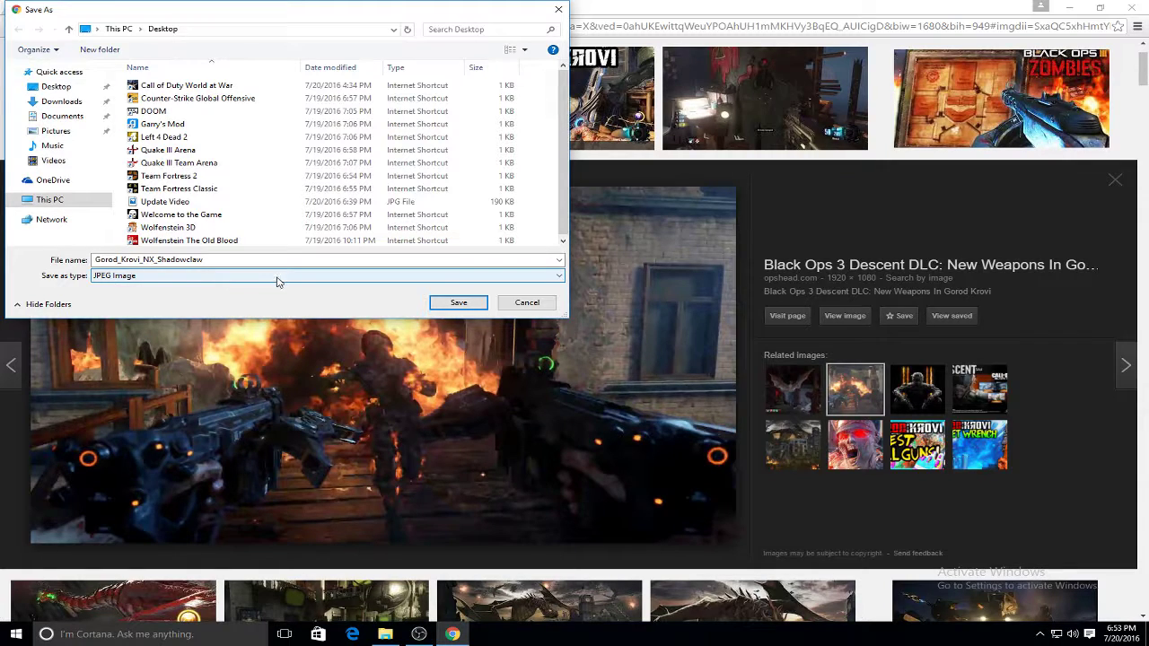
scroll(476, 219, "down", 1)
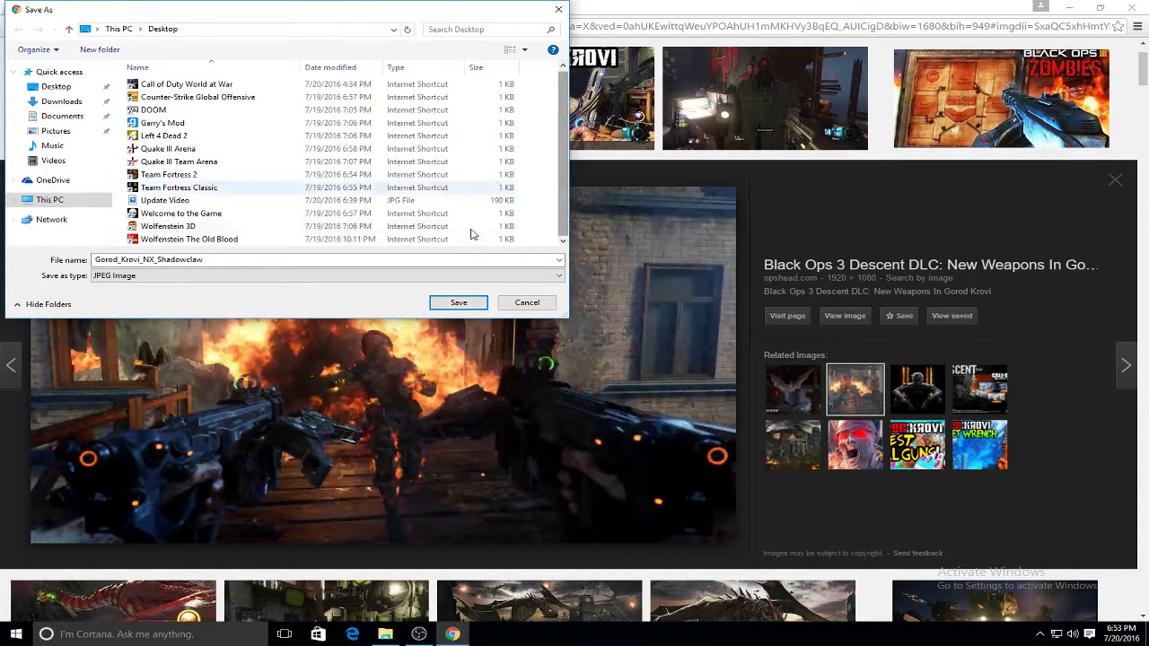
left_click(457, 303)
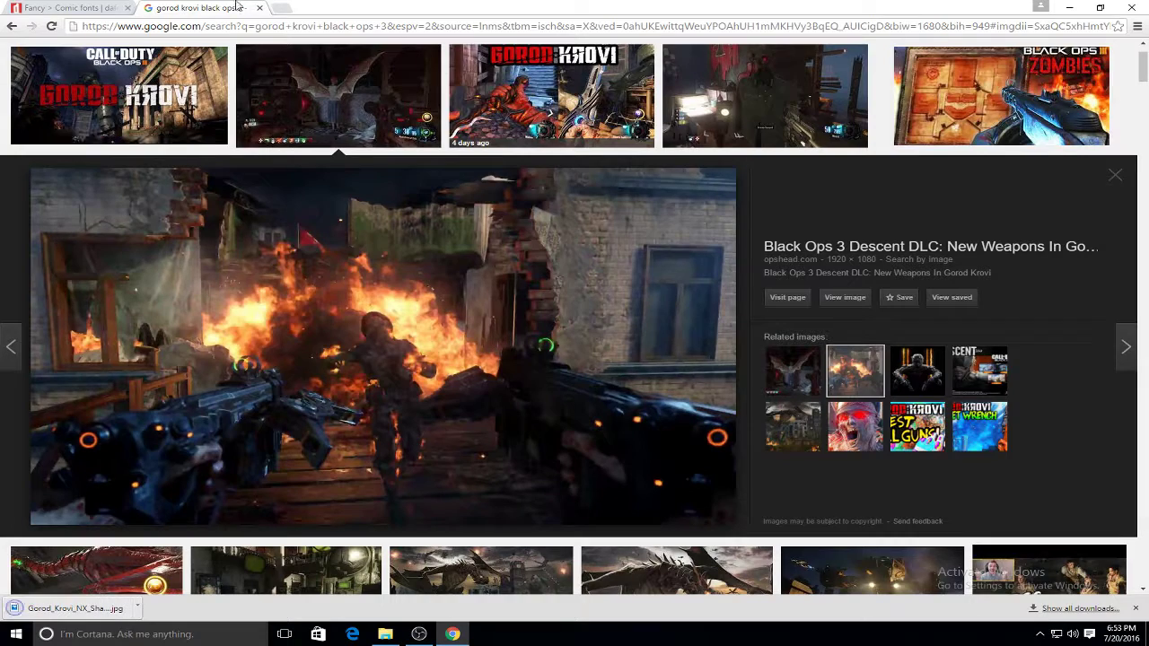
Open a blank tab, minimize and restore Chrome, and return to the Gorod Krovi results tab
left_click(280, 8)
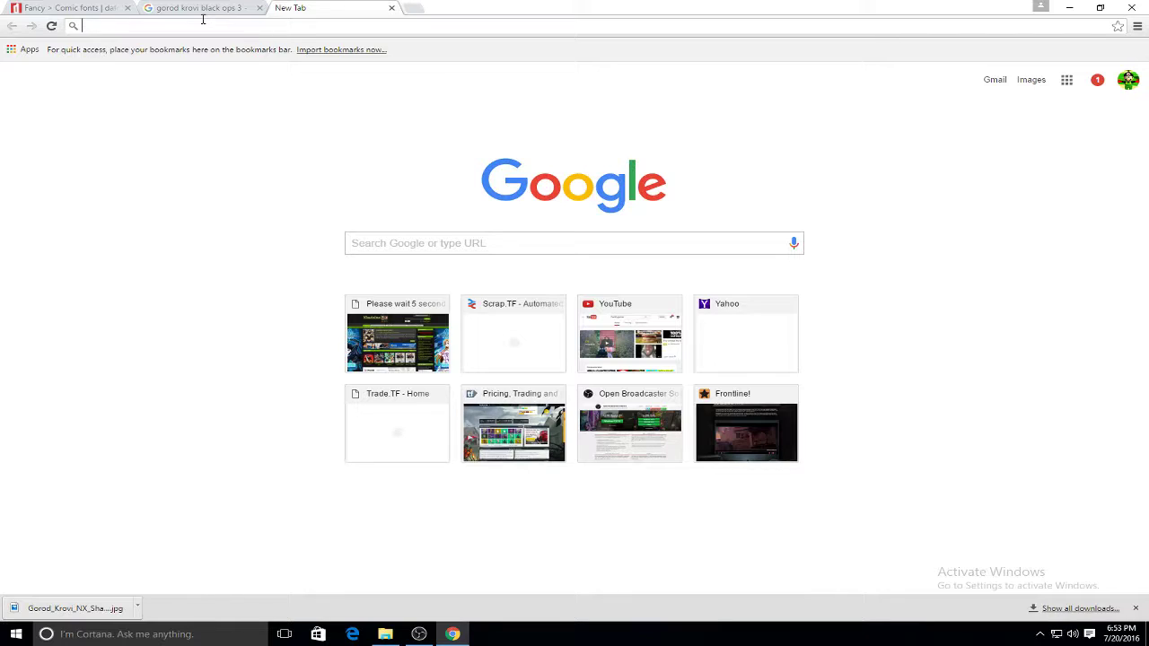
left_click(1072, 8)
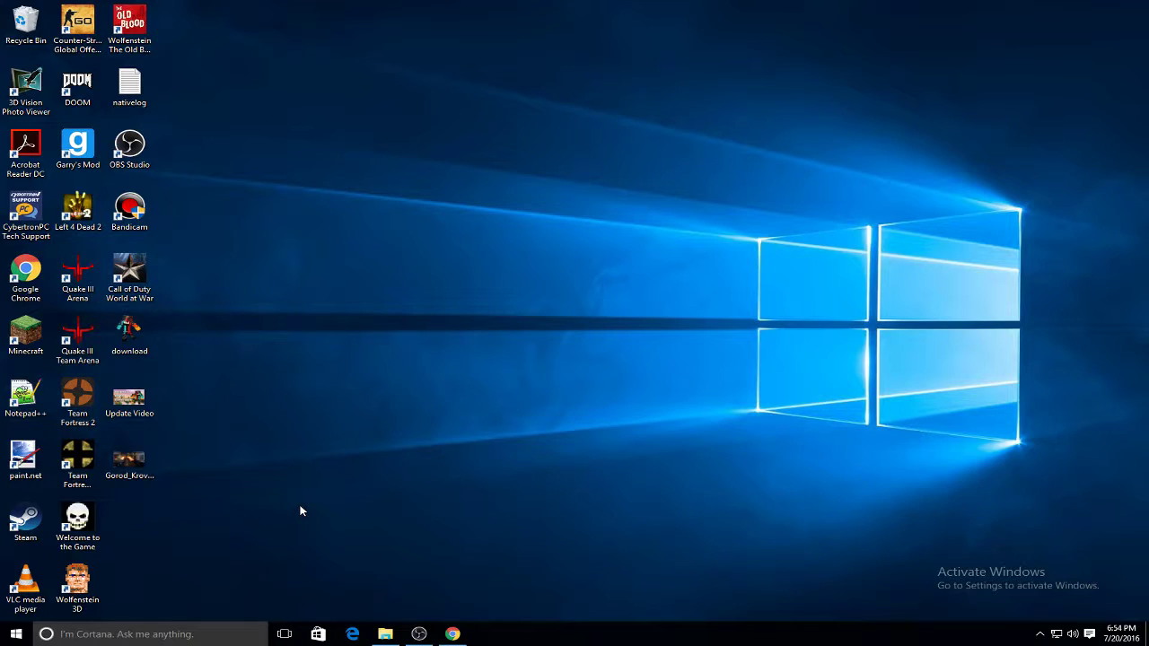
left_click_drag(20, 462, 15, 459)
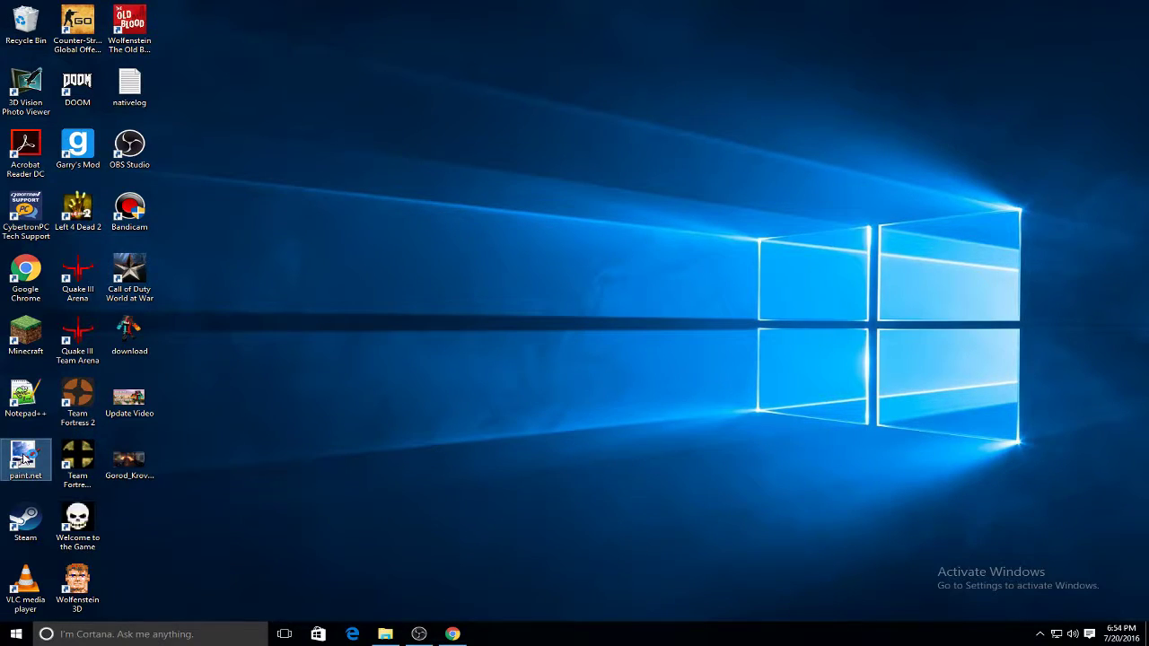
left_click(452, 634)
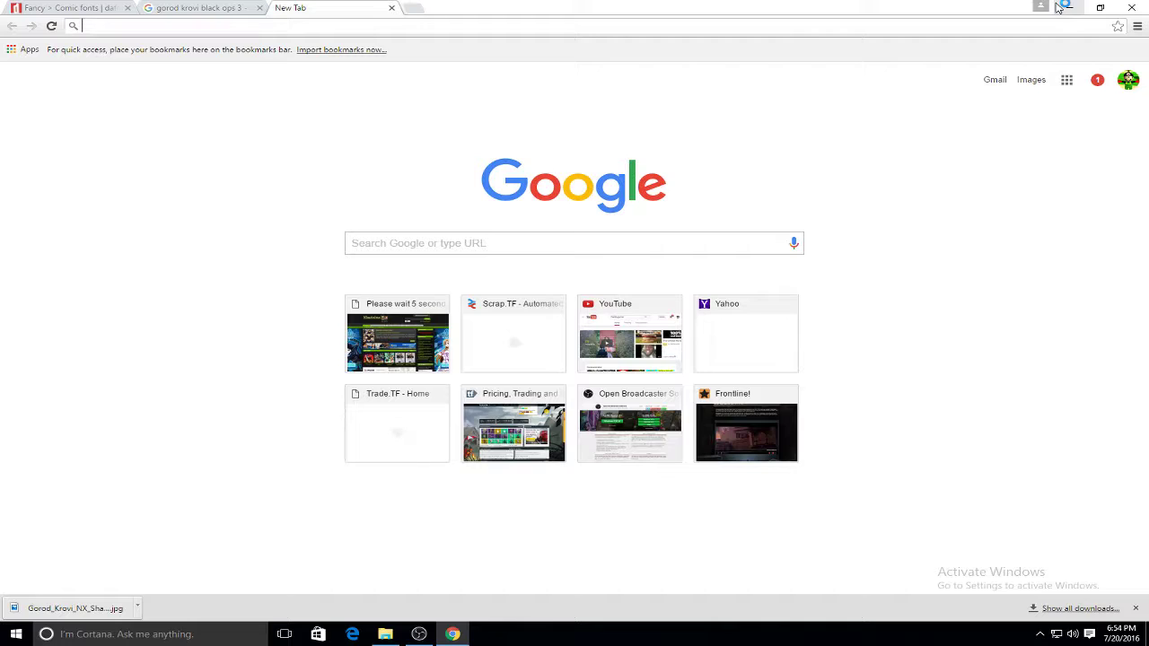
left_click(196, 9)
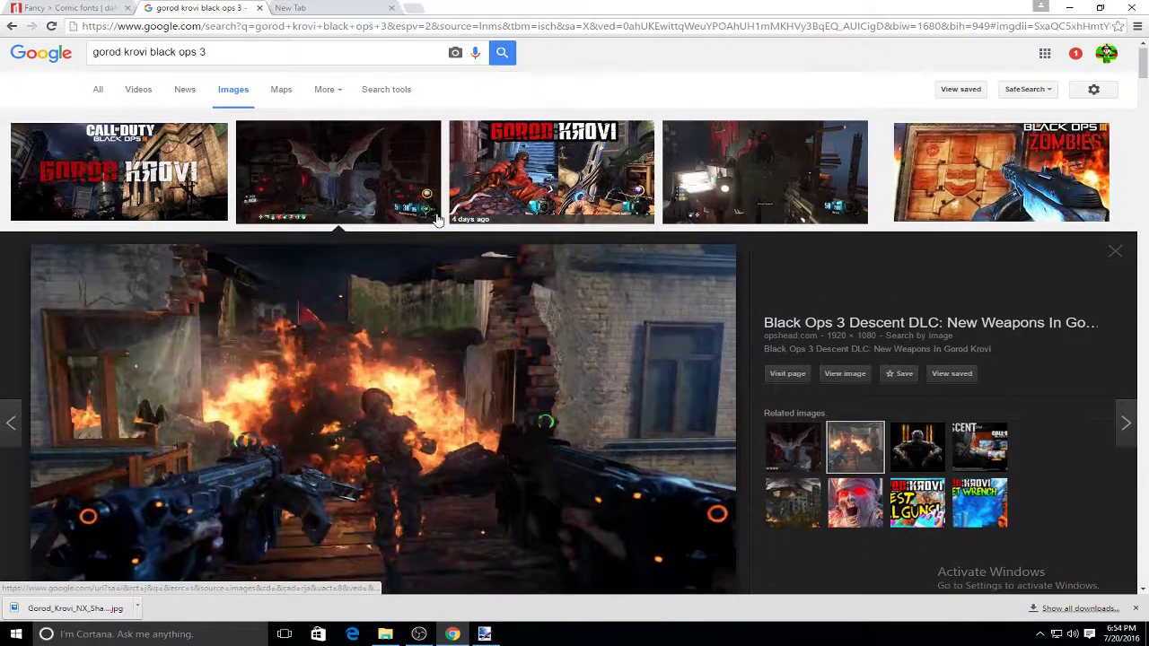
Change the image search to 'black ops 3 ray gun mark 3'
left_click_drag(146, 56, 57, 63)
key("BackSpace")
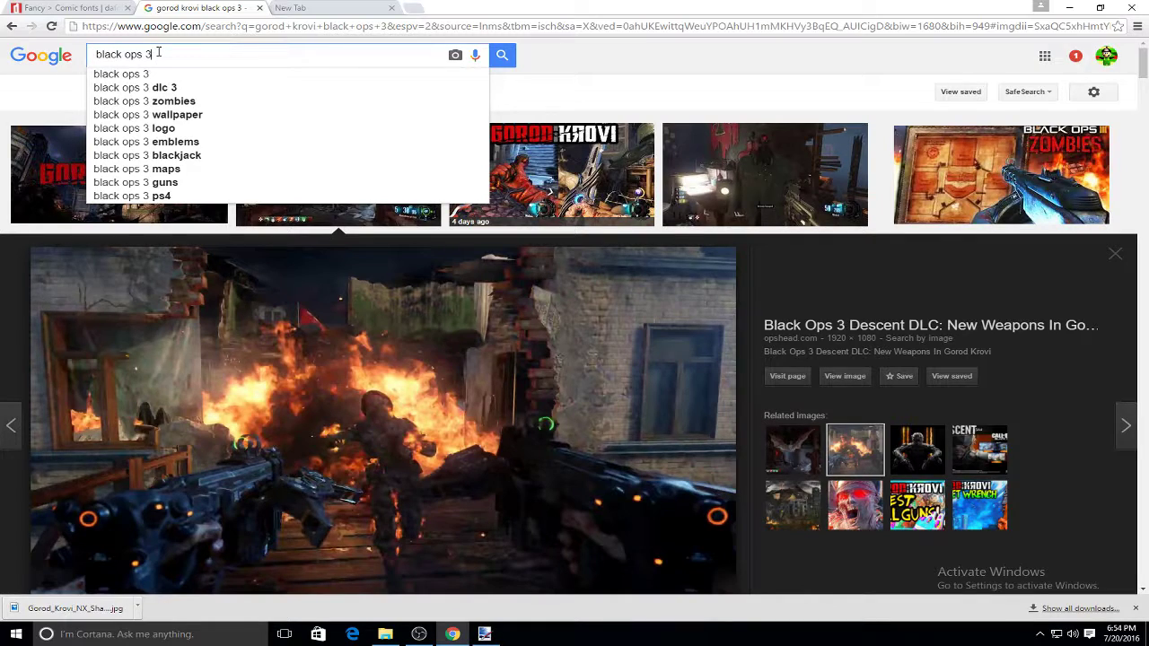
type("ray gu")
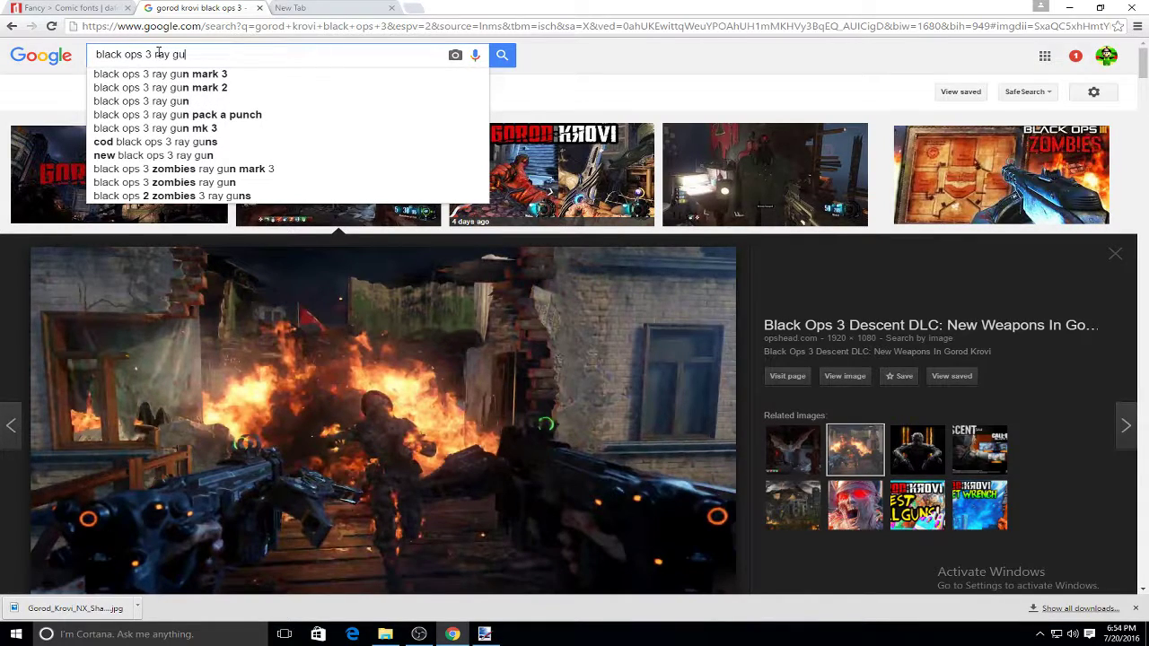
left_click(284, 79)
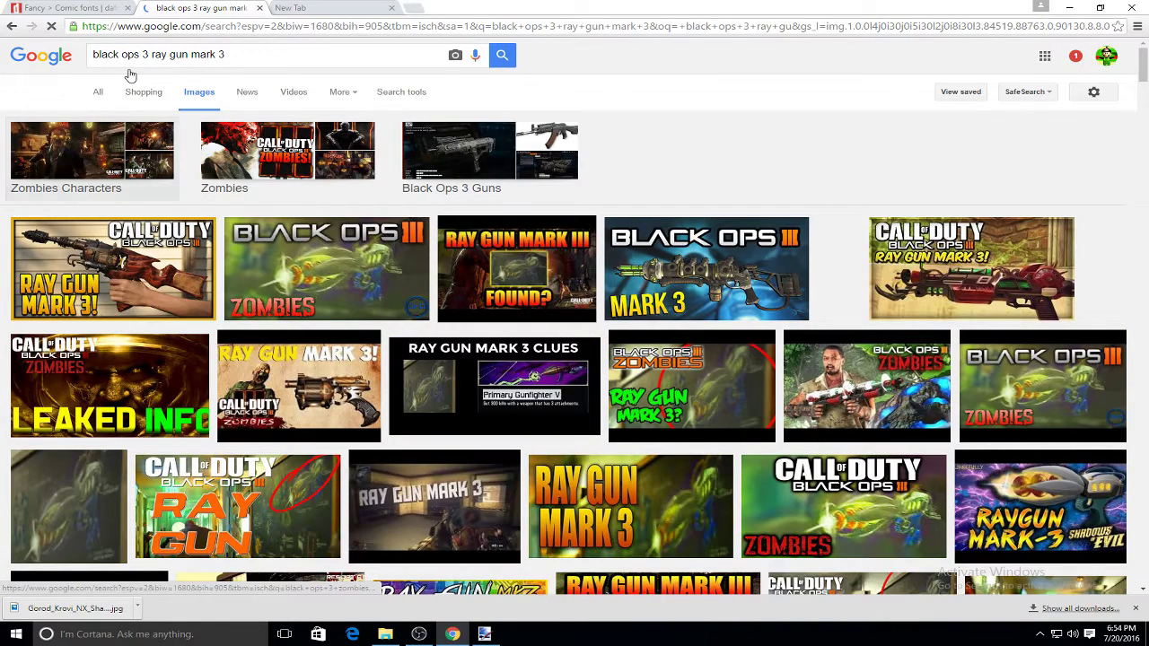
Search for 'black ops 3 ppsh', then narrow the query to just 'ppsh'
double_click(221, 55)
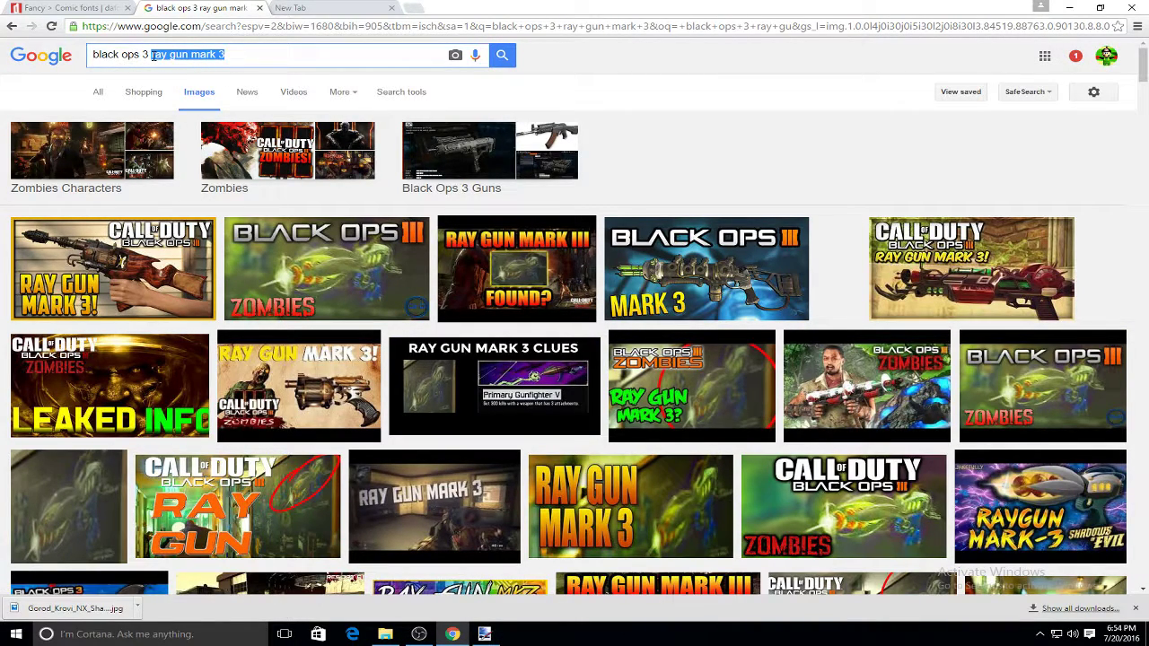
key("BackSpace")
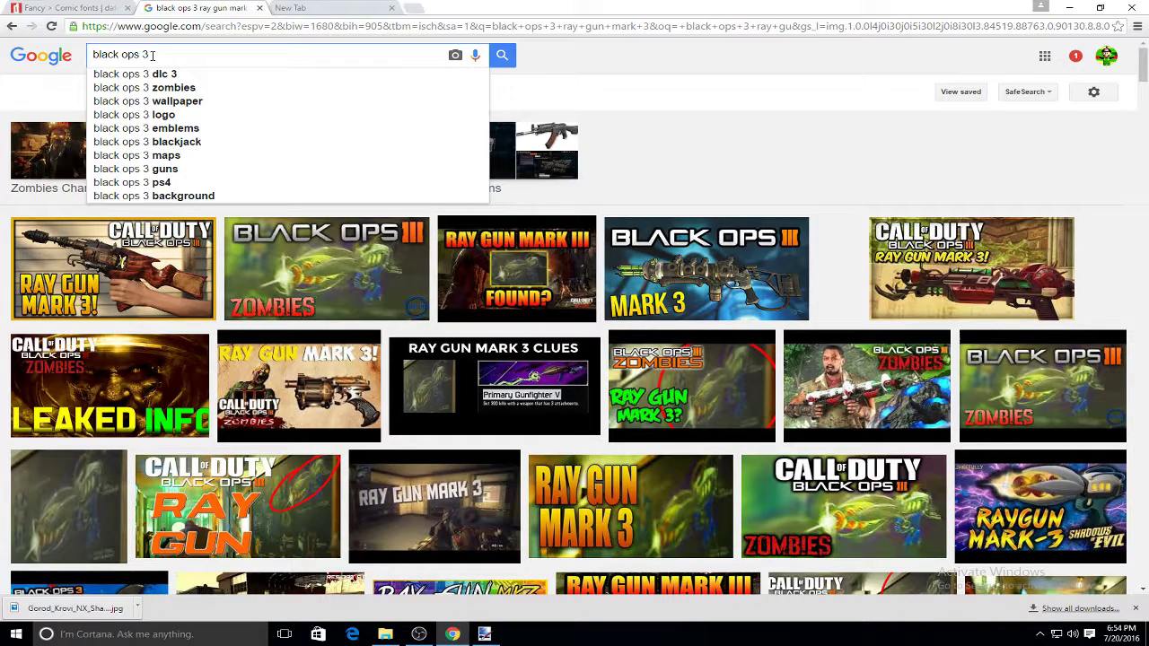
type("ppsh")
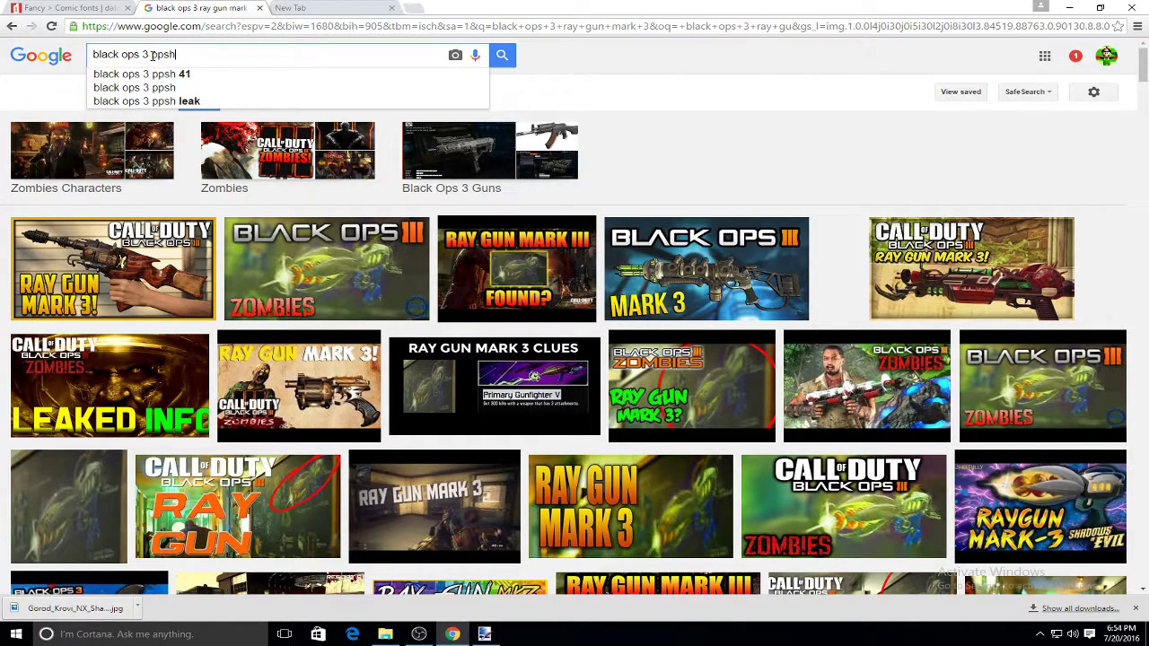
key("Return")
left_click_drag(146, 56, 90, 56)
key("BackSpace")
key("Return")
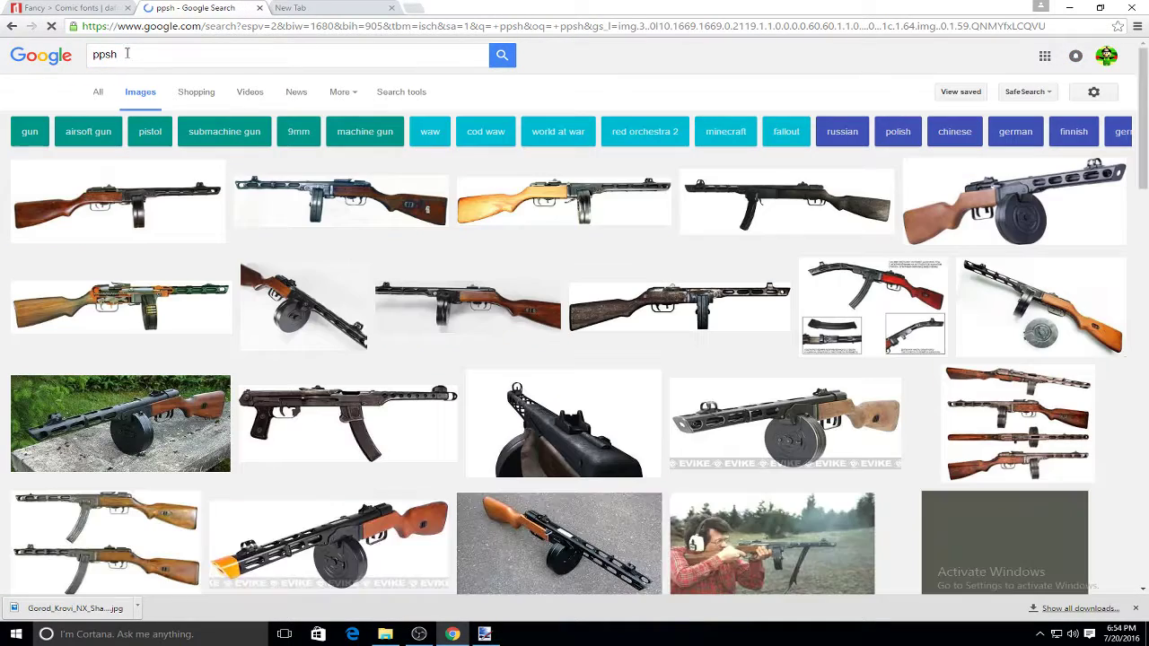
Search for the 'ppsh 41 waw' suggestion and preview the first result
left_click(126, 54)
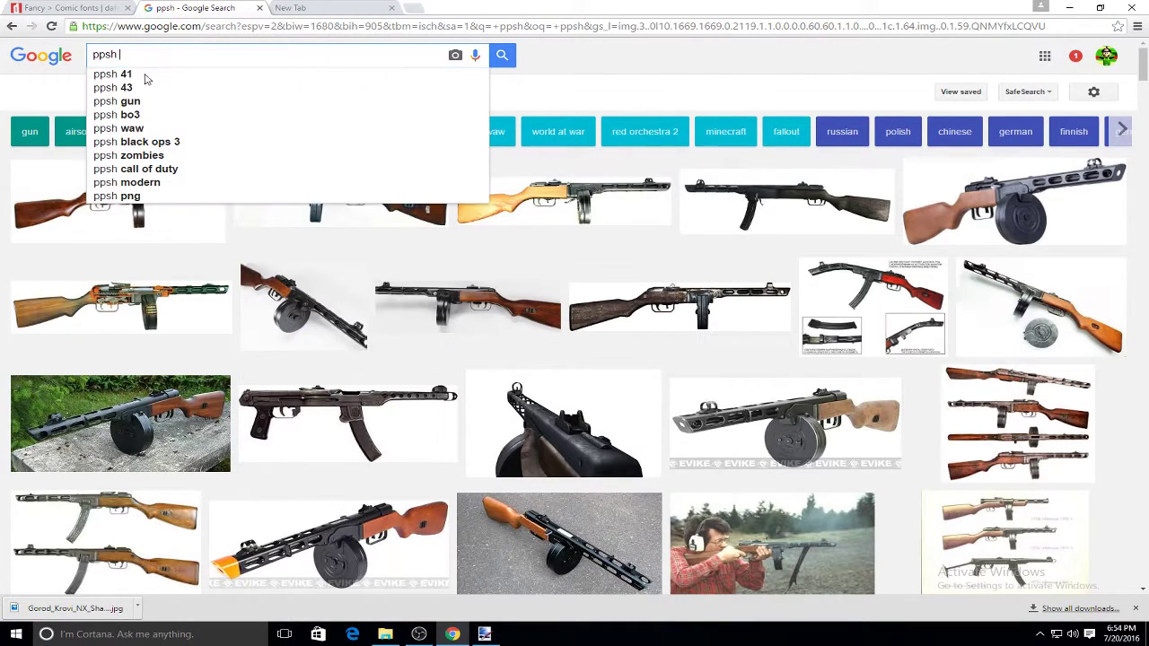
type("41")
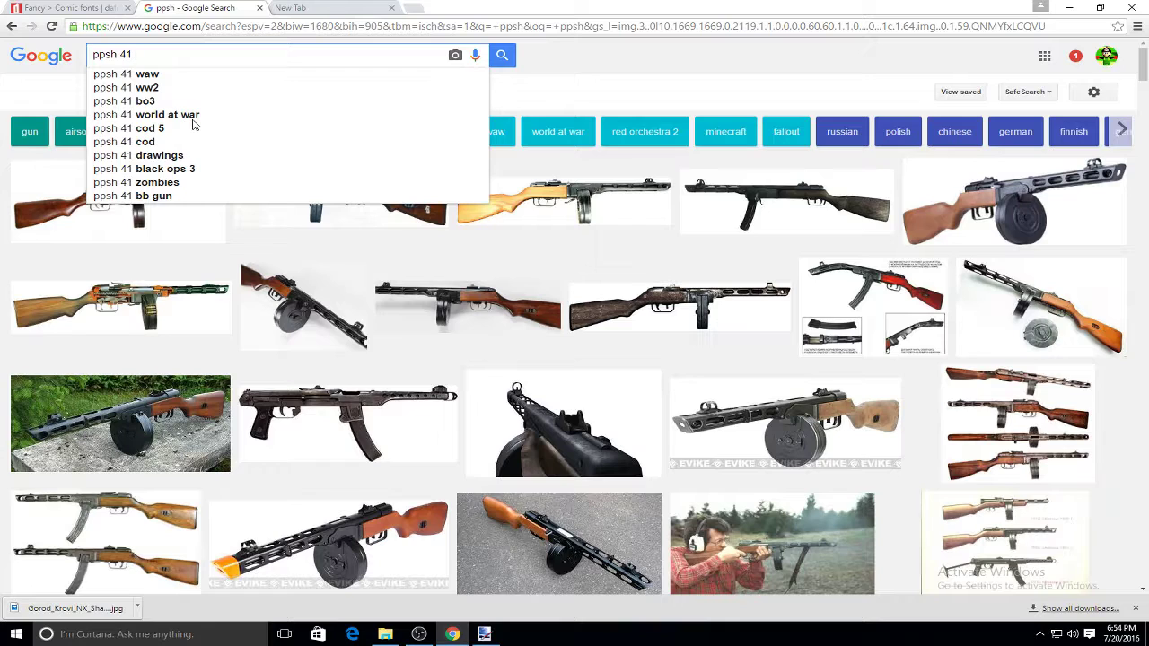
left_click(190, 76)
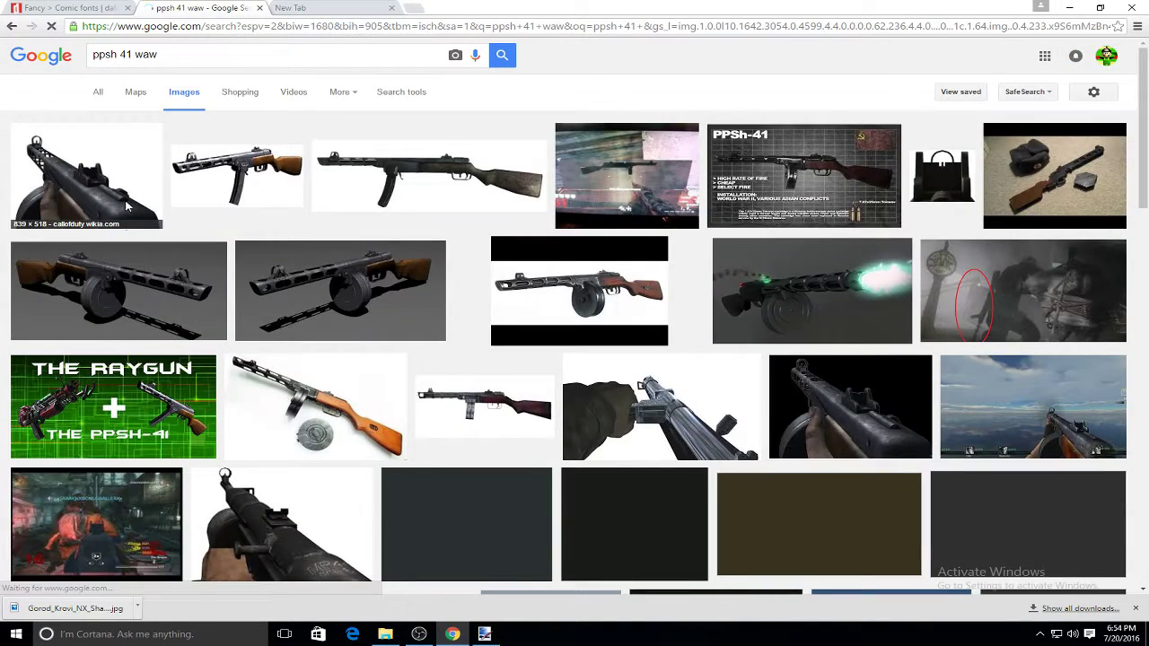
left_click(112, 205)
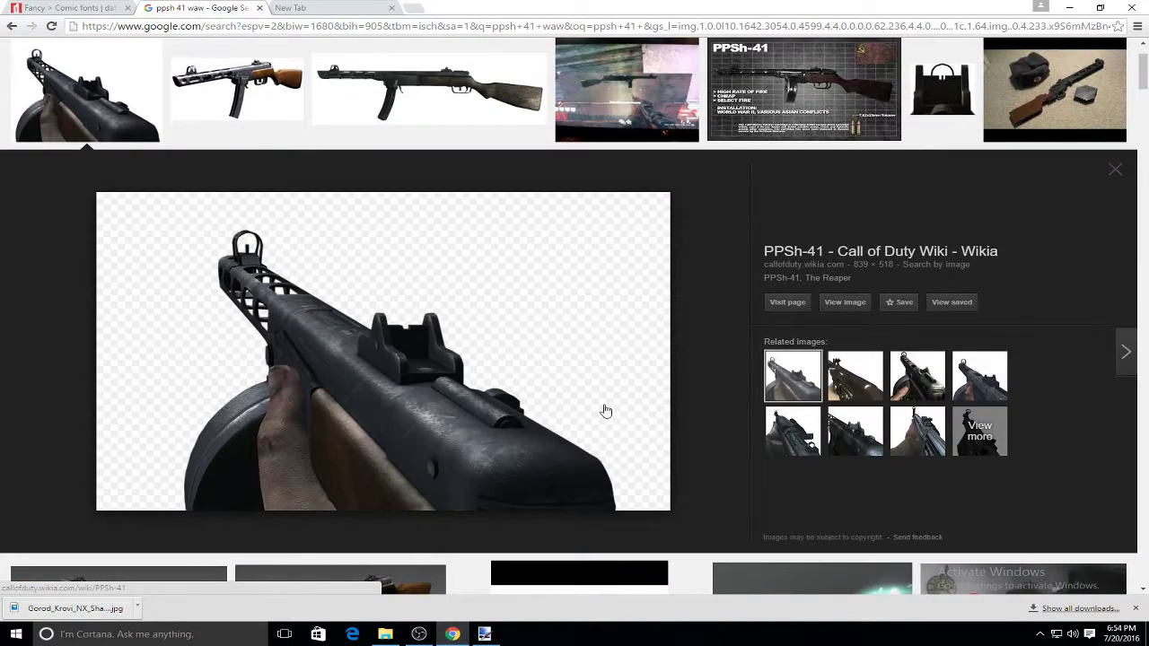
Look through related PPSh, Type 100 and upgraded-weapon previews, then reopen the PPSh-41 wiki image
left_click(844, 378)
left_click(909, 380)
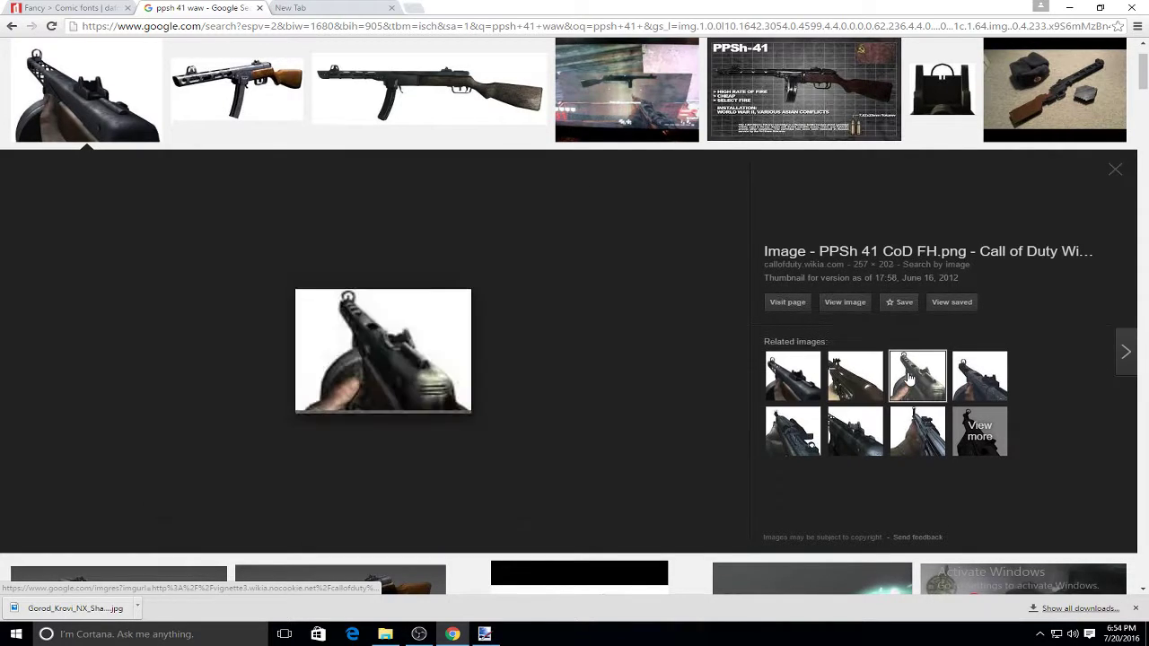
left_click(240, 112)
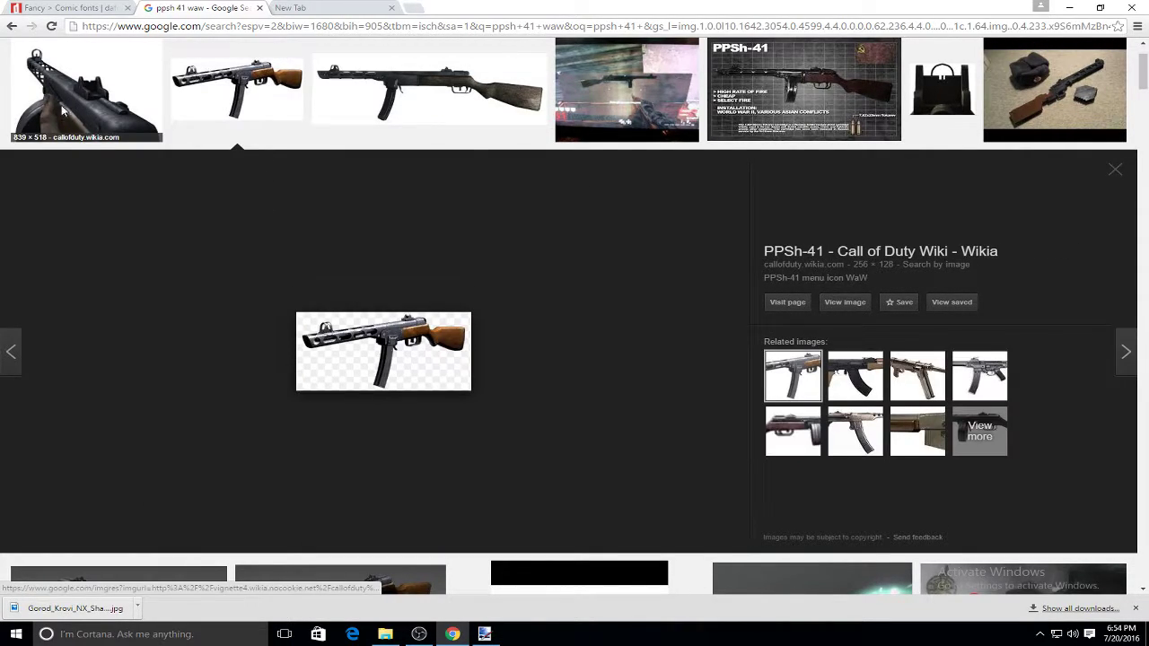
left_click(63, 110)
right_click(432, 343)
left_click(33, 90)
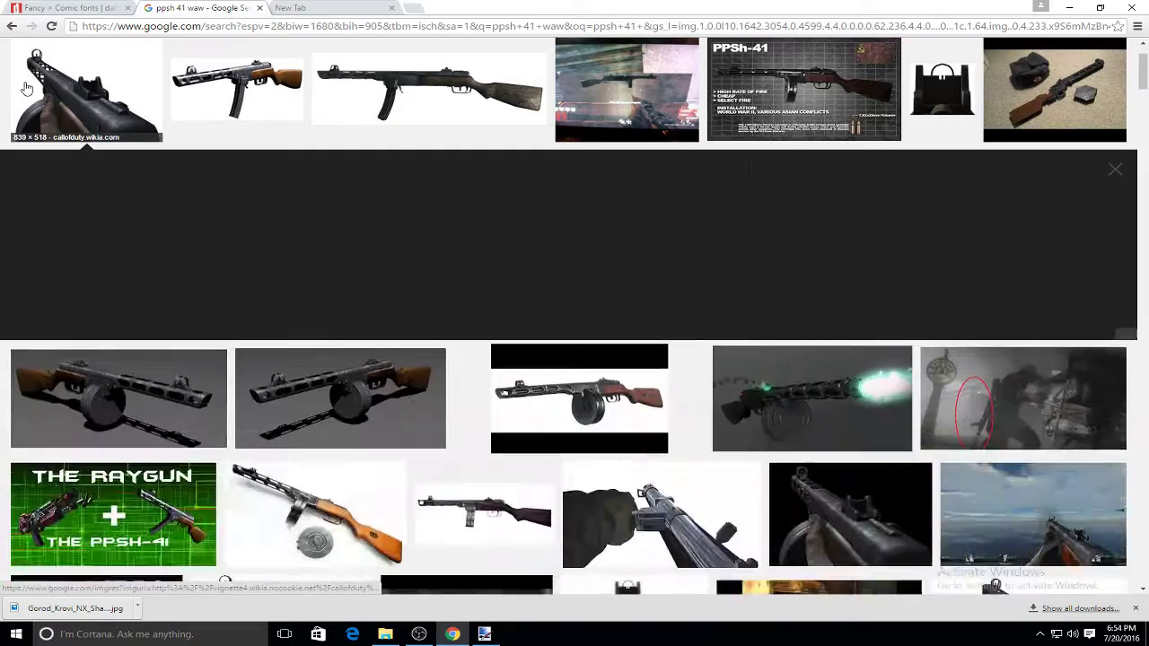
left_click(667, 356)
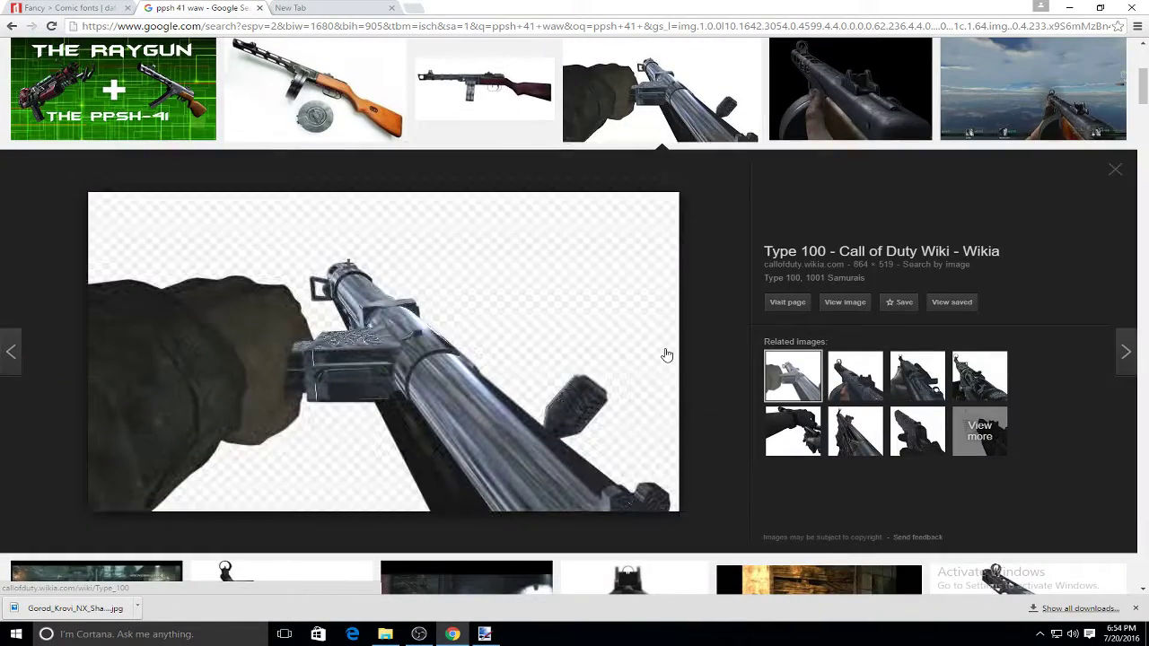
left_click(855, 369)
scroll(224, 331, "up", 3)
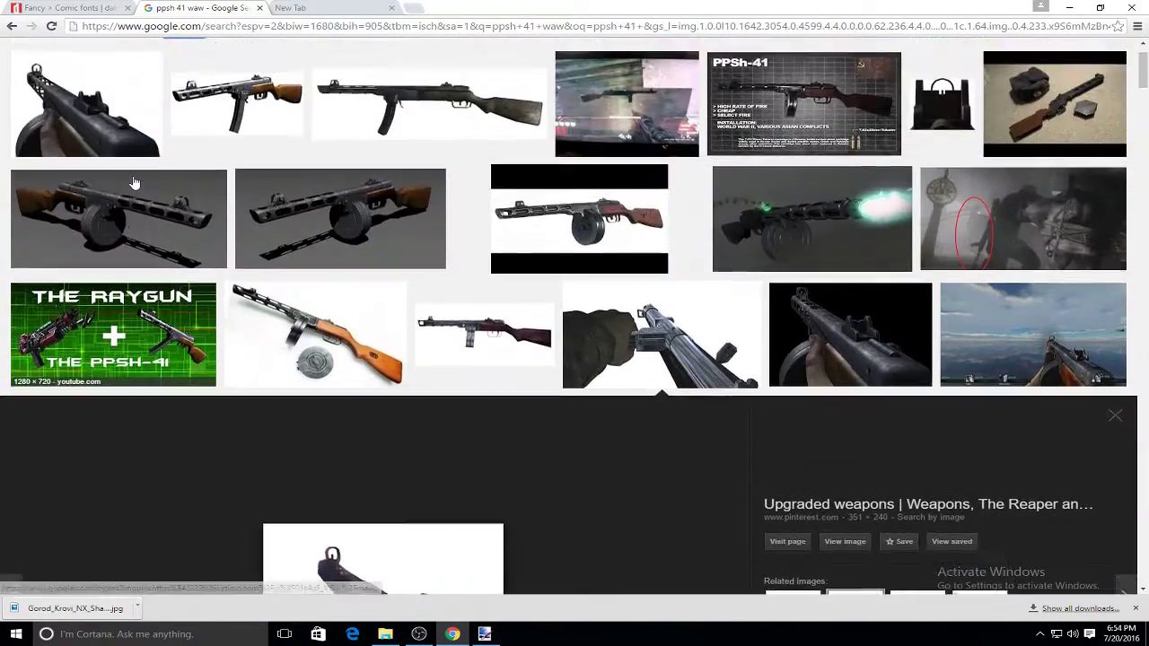
left_click(108, 159)
Save the PPSh-41 image as PNG PPSh-41_Round_Drum_WaW on the Desktop
right_click(381, 413)
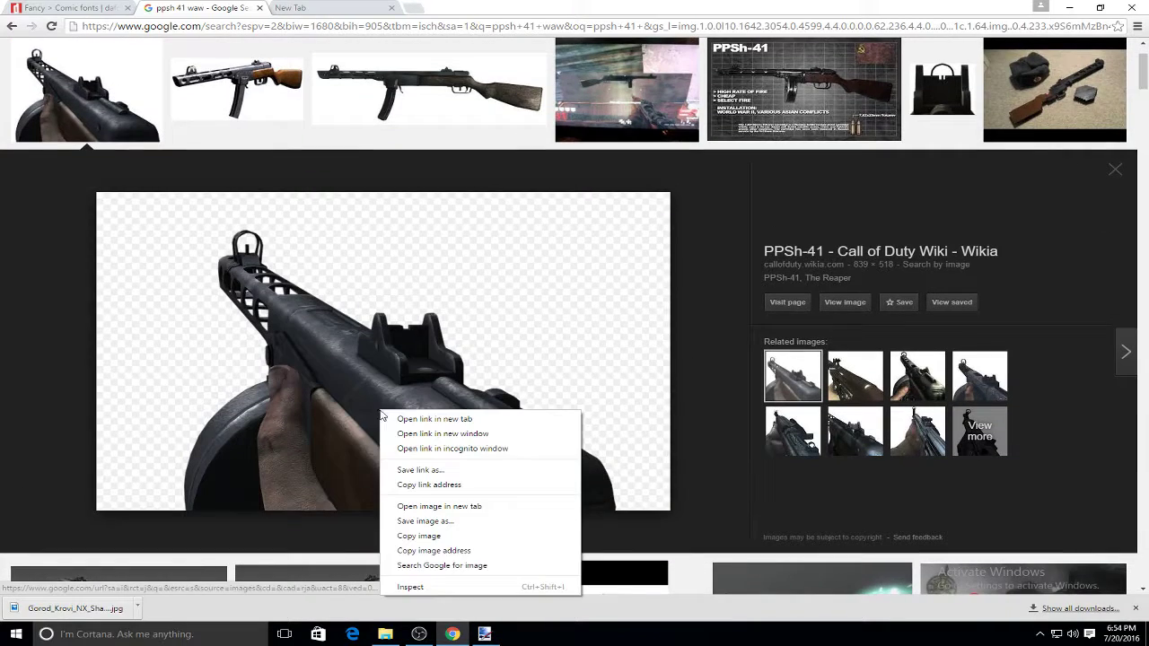
left_click(466, 521)
left_click(170, 276)
left_click(170, 275)
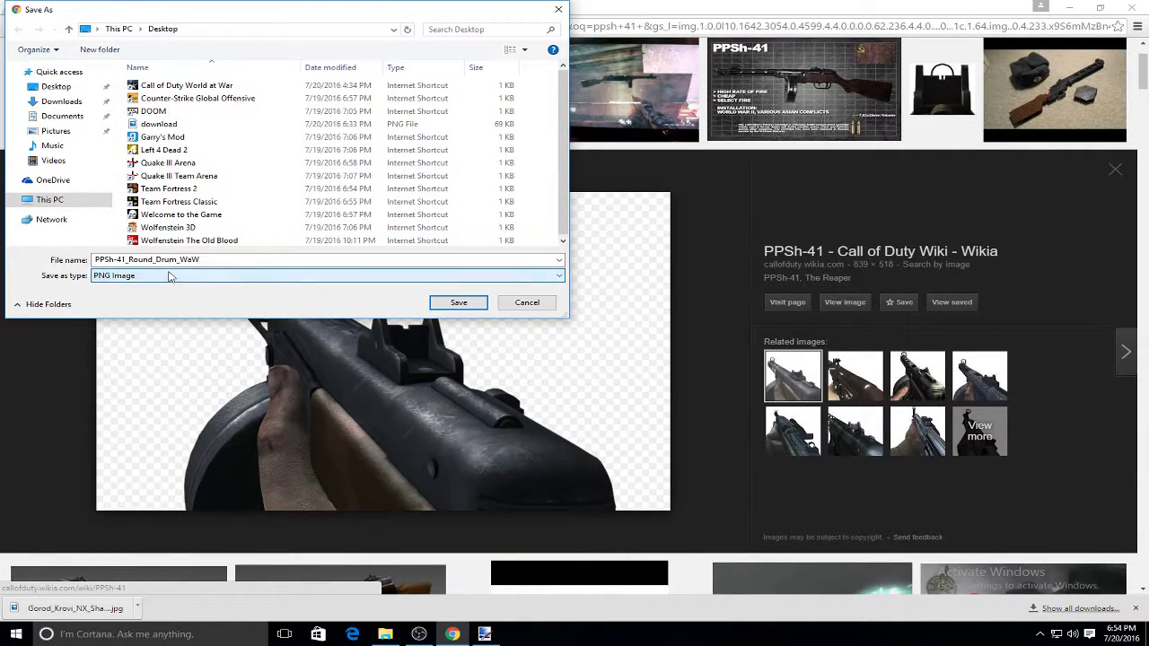
left_click_drag(207, 13, 274, 26)
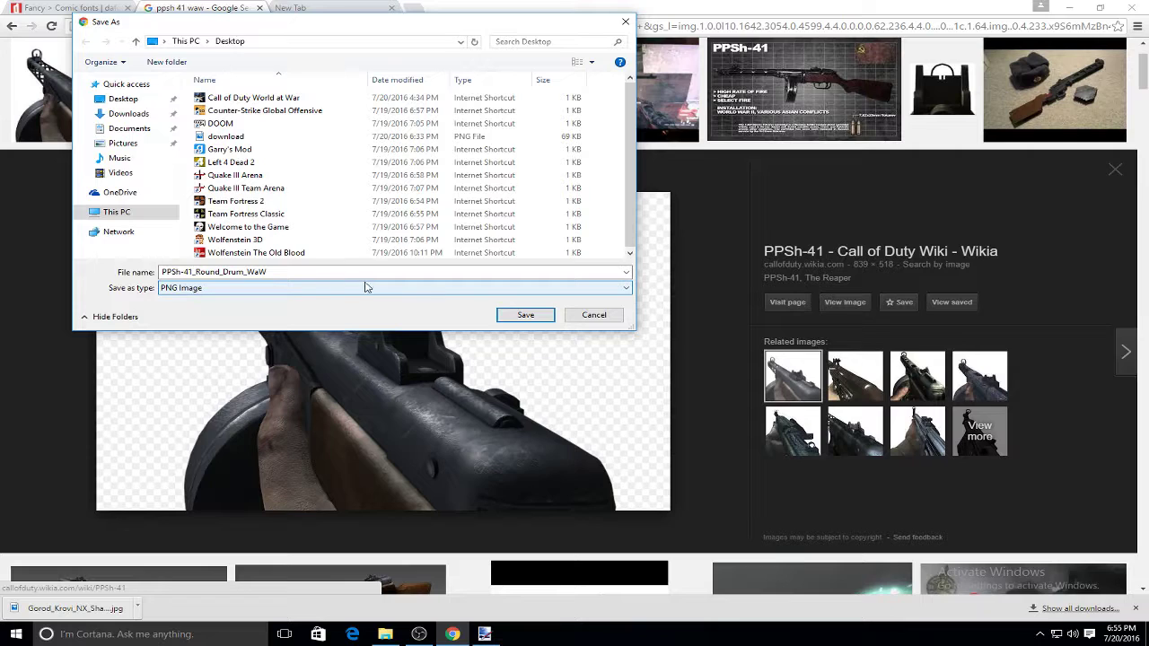
left_click(453, 287)
left_click(494, 301)
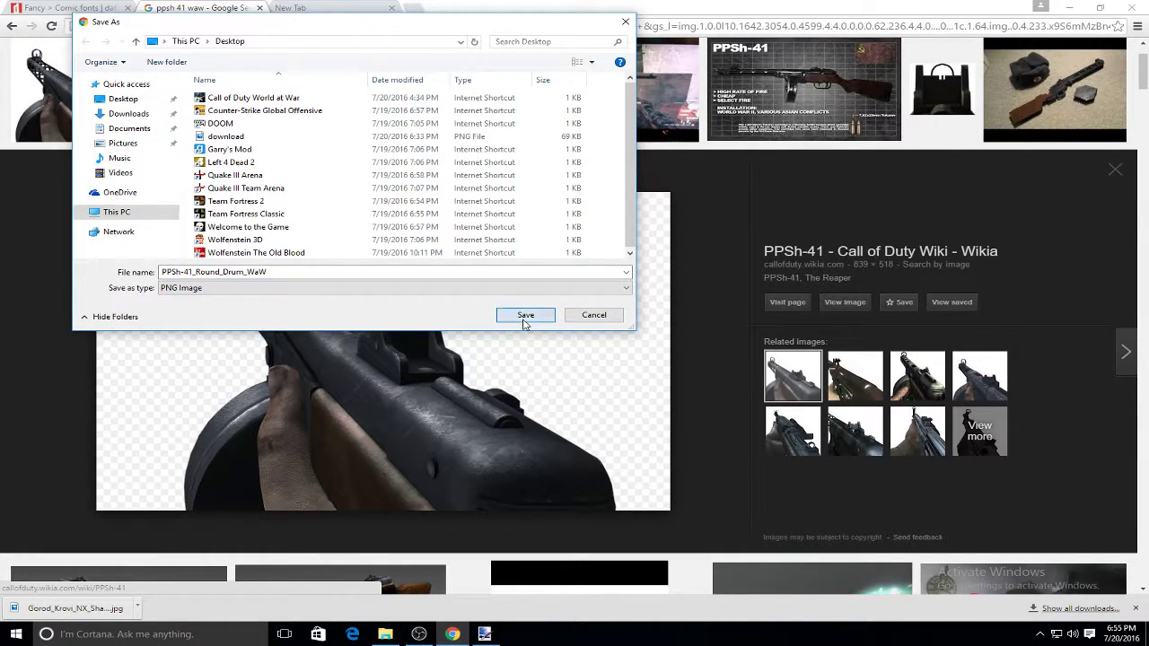
left_click(525, 315)
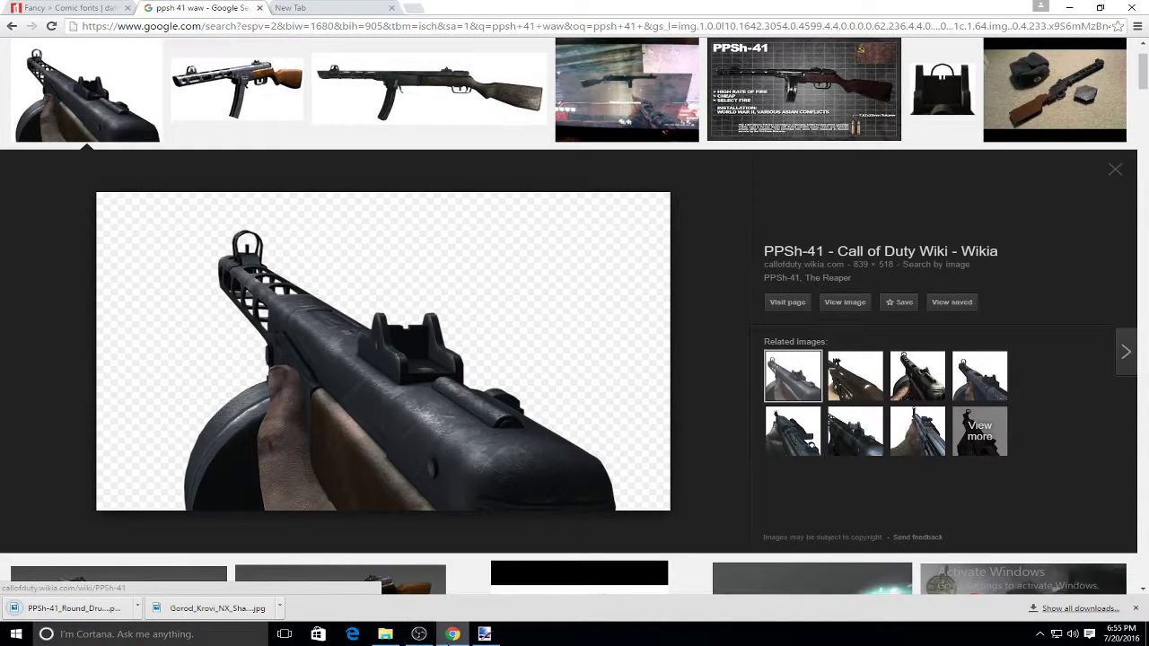
Bring paint.net to the front and browse the Effects menu
mouse_move(486, 638)
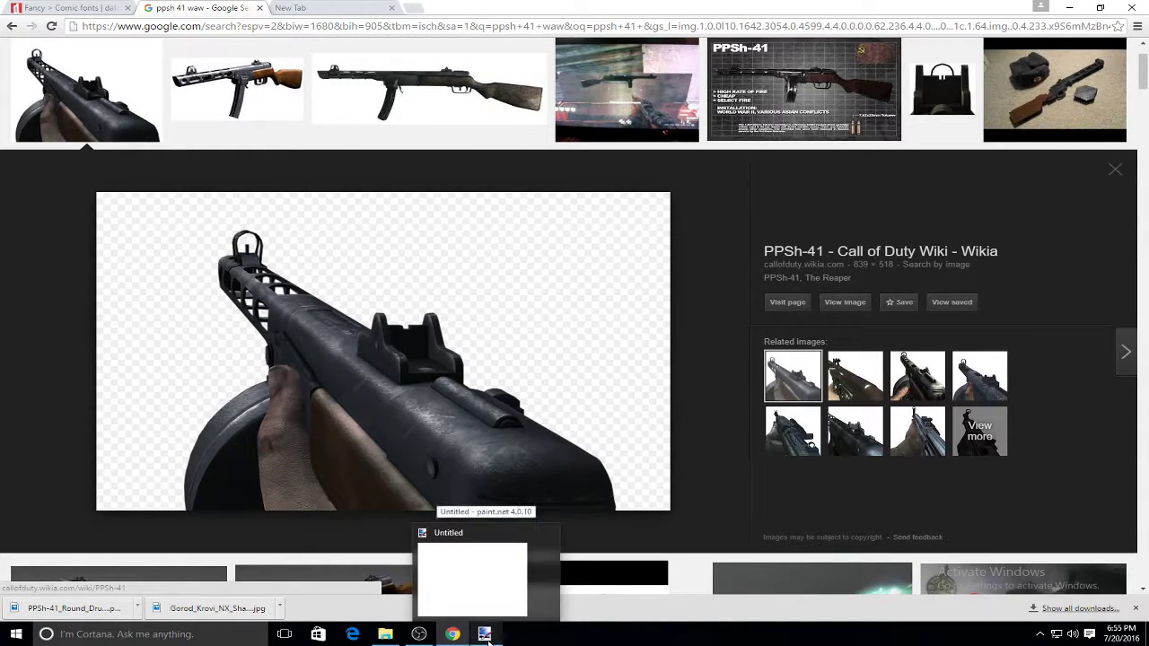
left_click(485, 575)
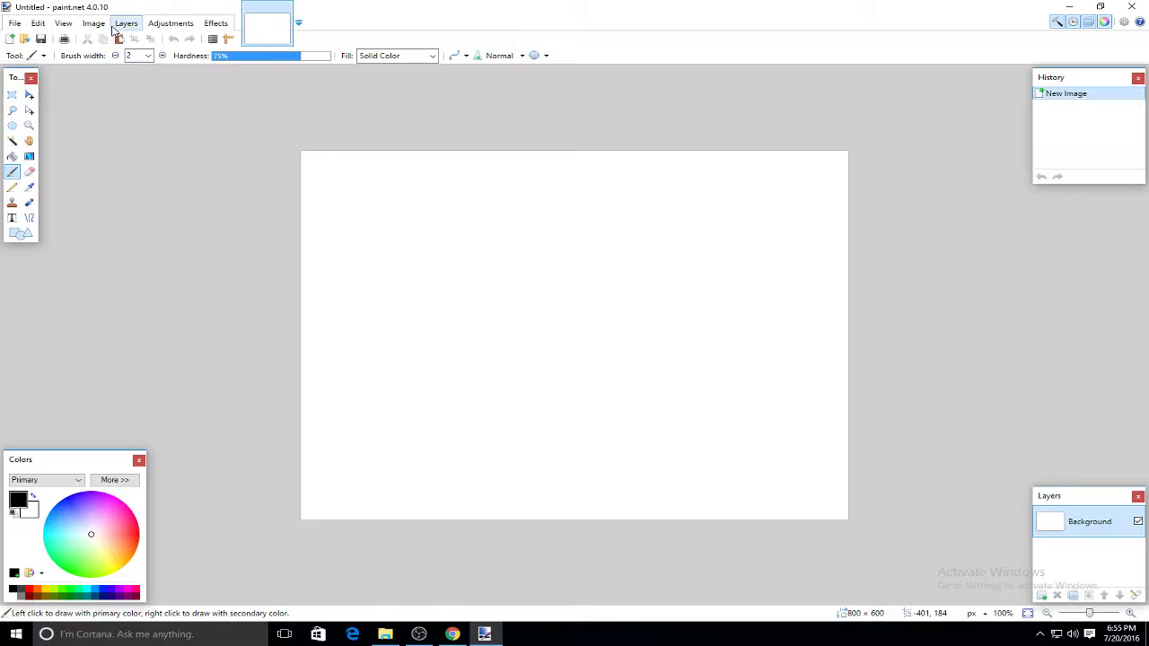
left_click(215, 23)
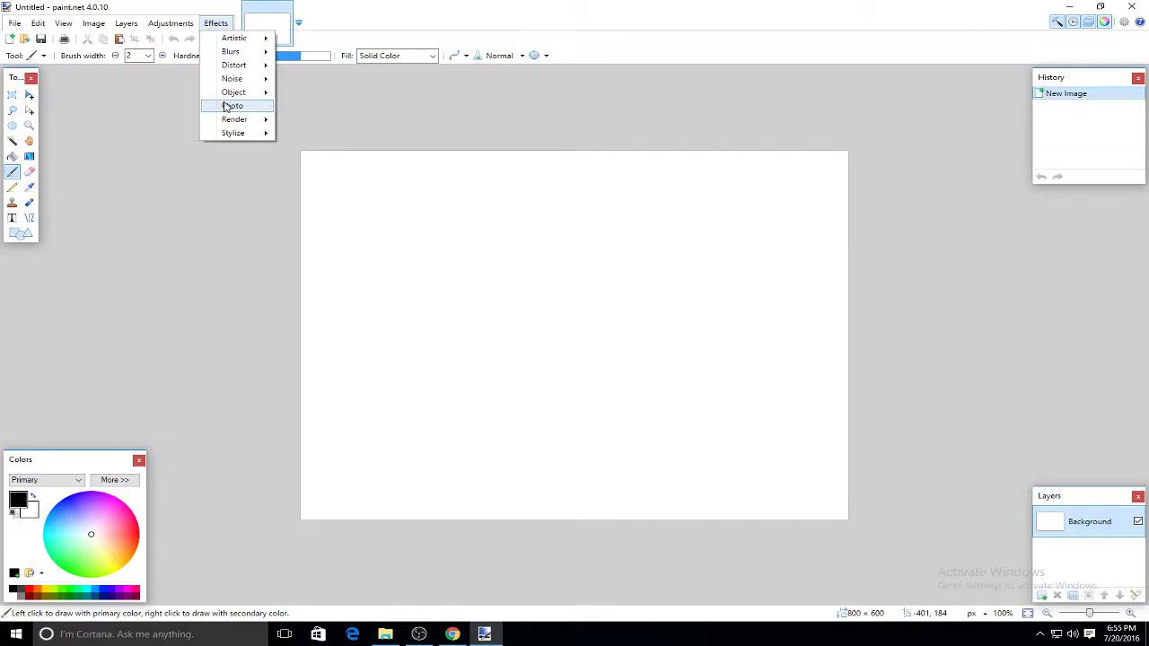
mouse_move(233, 95)
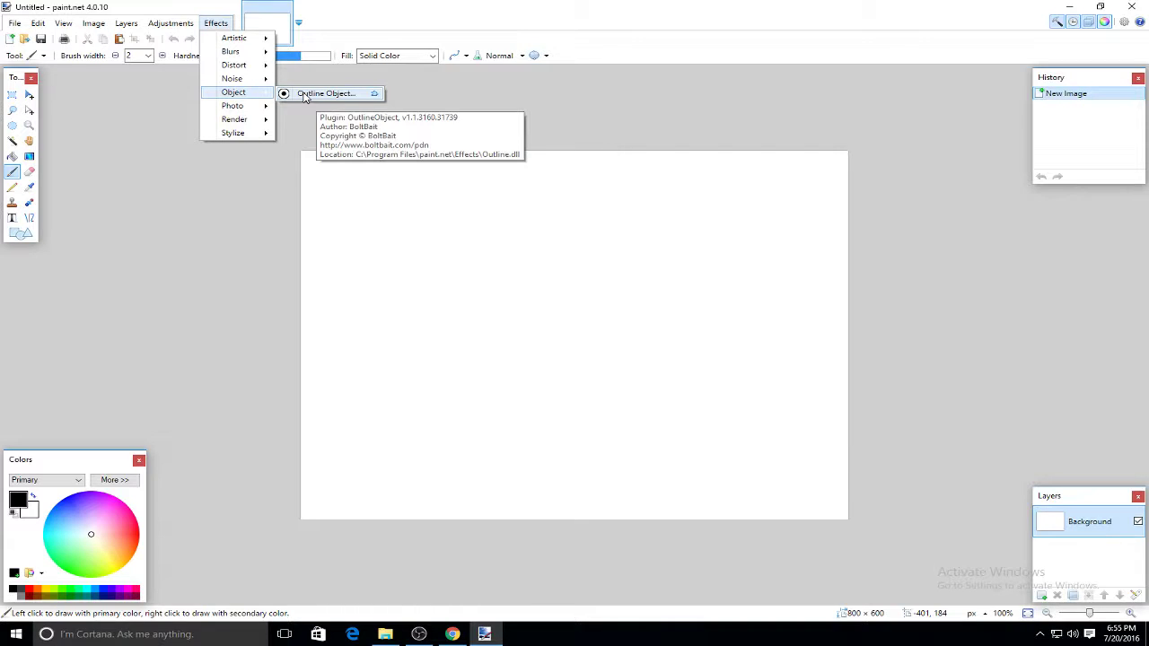
left_click(130, 11)
Browse the Layers menu, cancel the Resize dialog, and view the Image menu
left_click(124, 23)
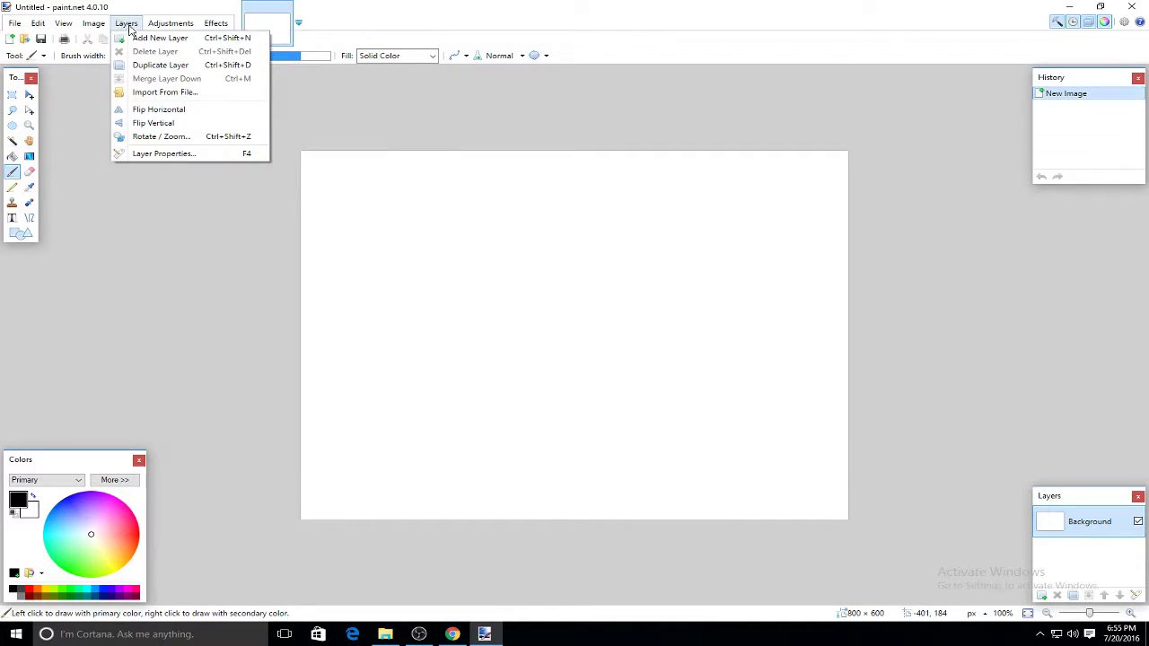
left_click(121, 52)
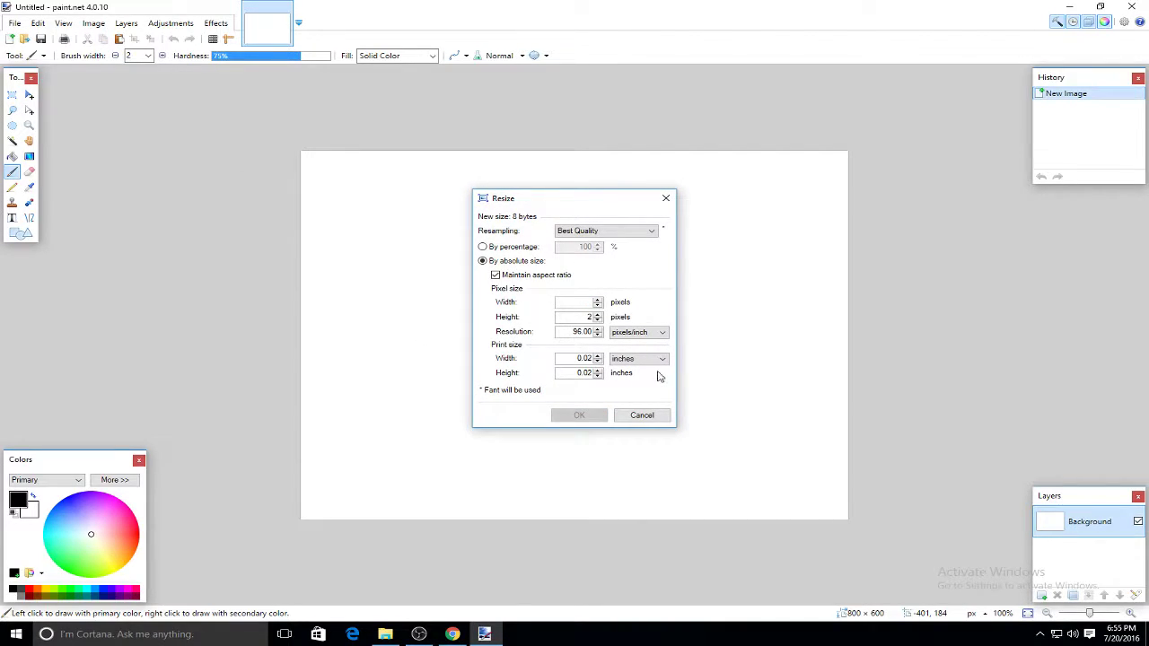
left_click(641, 414)
left_click(94, 24)
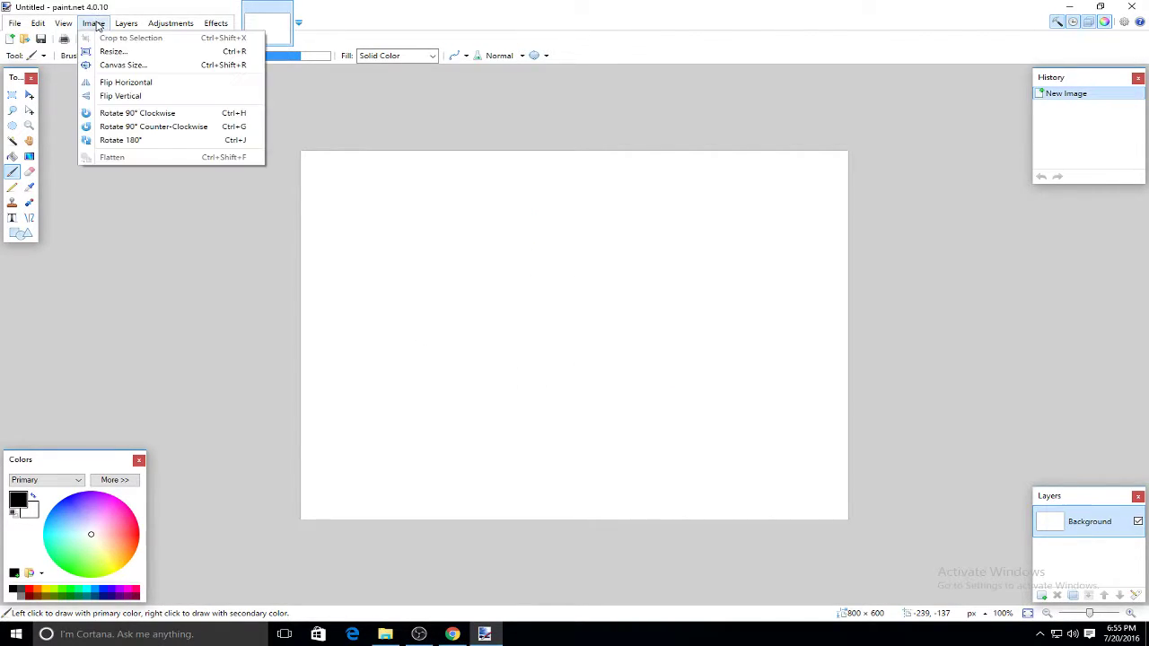
Resize the canvas to 1280 × 720 pixels, then Magic Wand-select the whole blank canvas
left_click(112, 66)
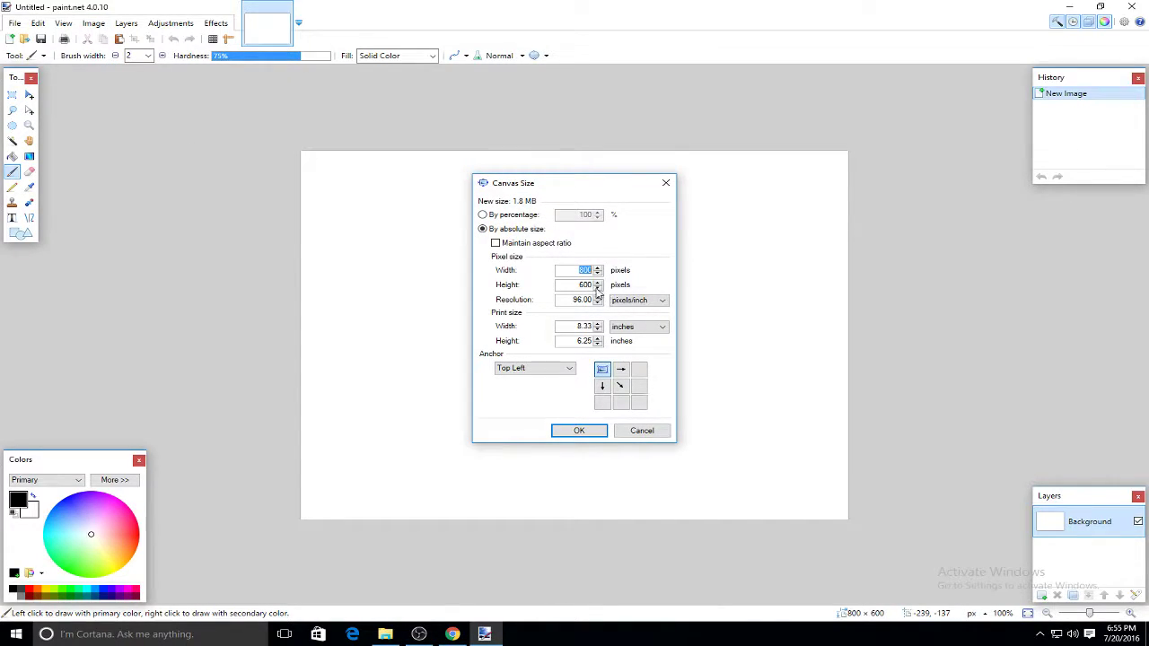
type("12")
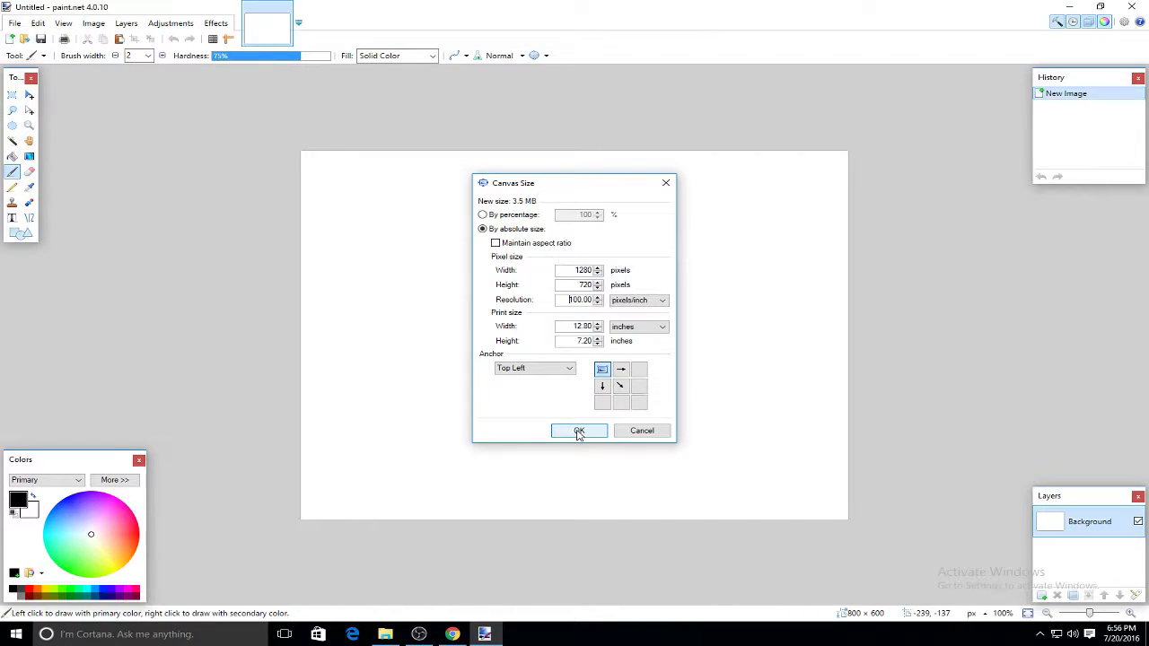
left_click(579, 432)
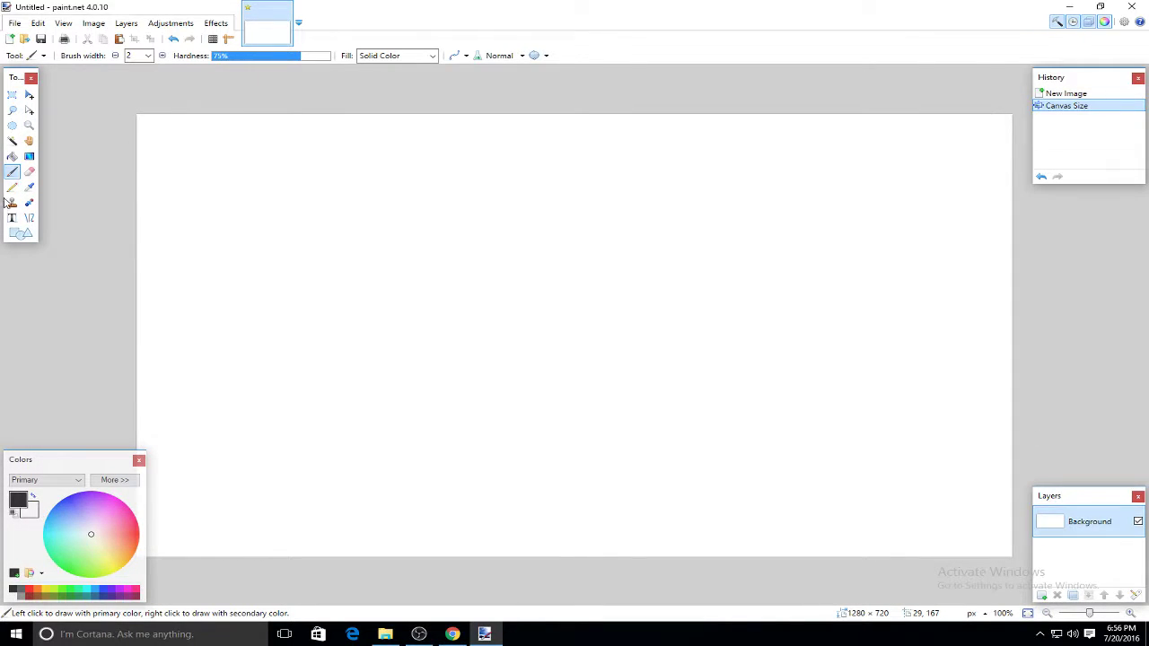
left_click(13, 141)
left_click(440, 236)
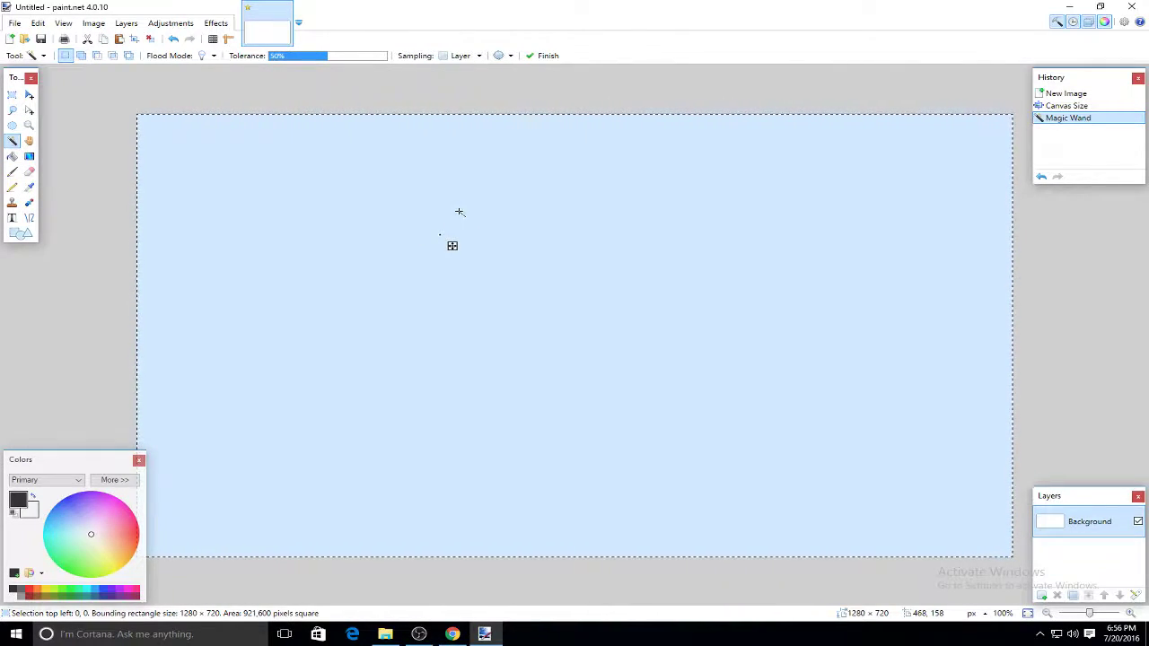
Erase the selected canvas to transparency, then add a layer and merge it down into Background
key("s")
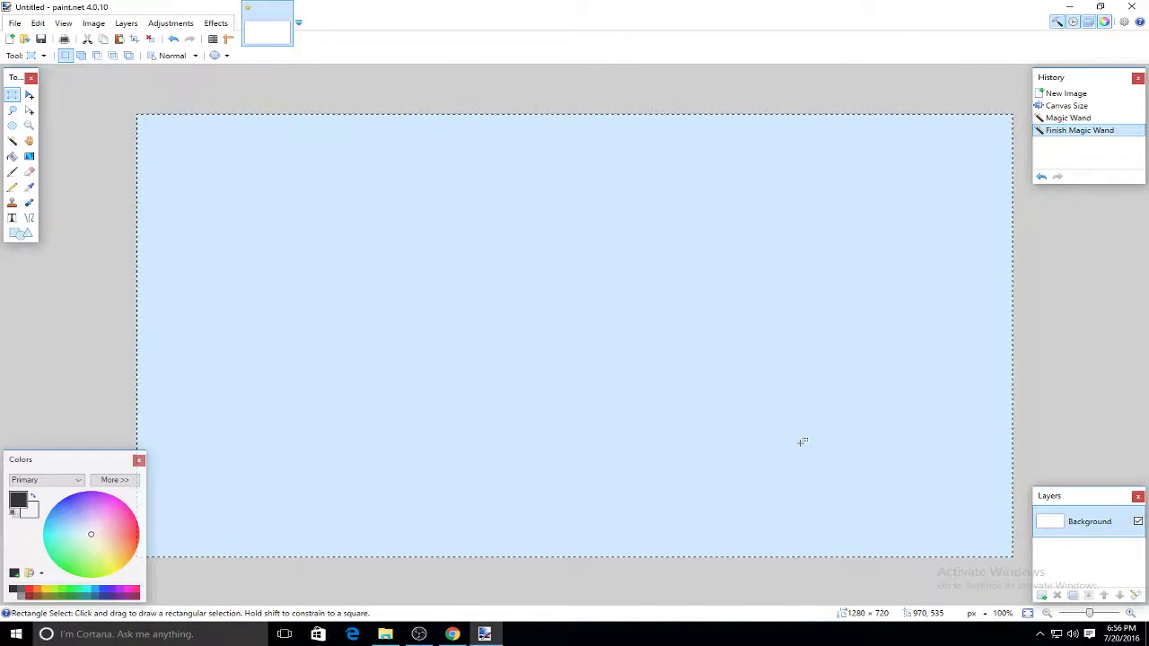
key("Delete")
left_click(1041, 596)
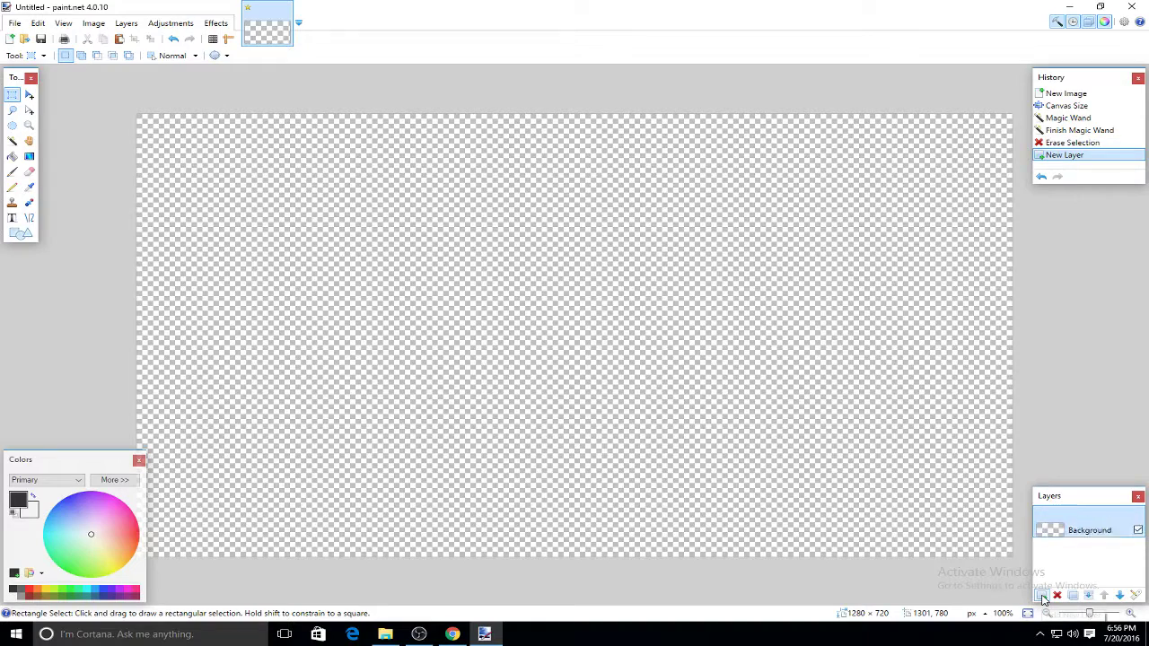
left_click(125, 22)
left_click(154, 77)
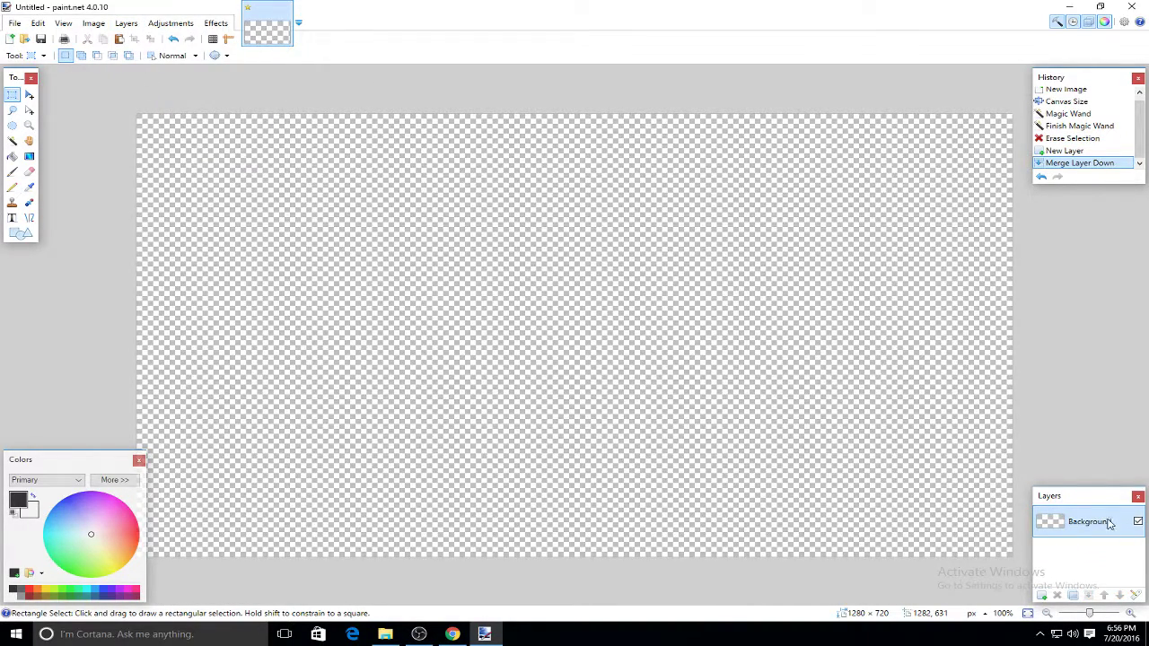
Add a new empty layer above Background and start importing an image as a layer
left_click(1042, 596)
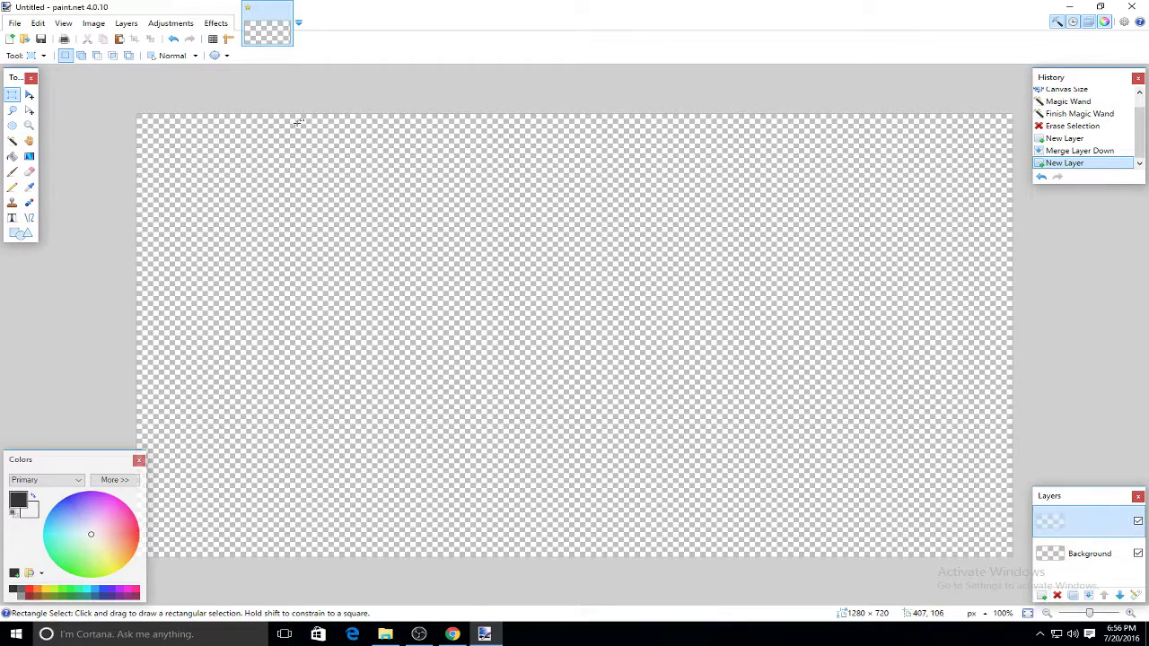
left_click(126, 22)
left_click(196, 89)
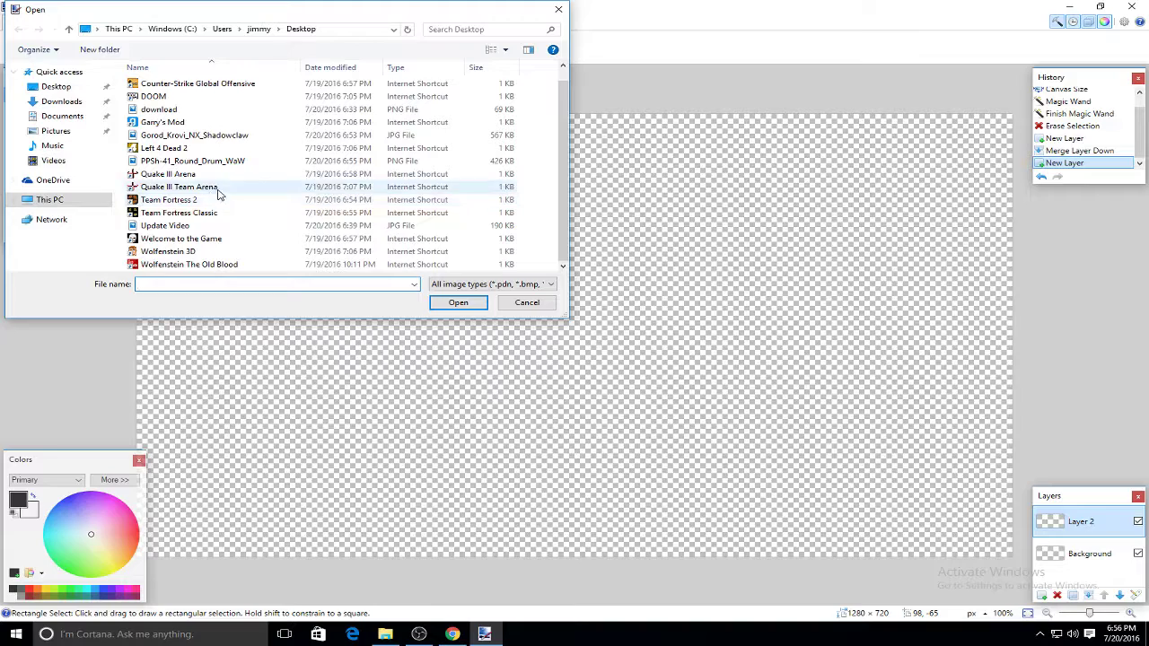
Import the Gorod_Krovi_NX_Shadowclaw screenshot as its own layer and deselect it
double_click(187, 136)
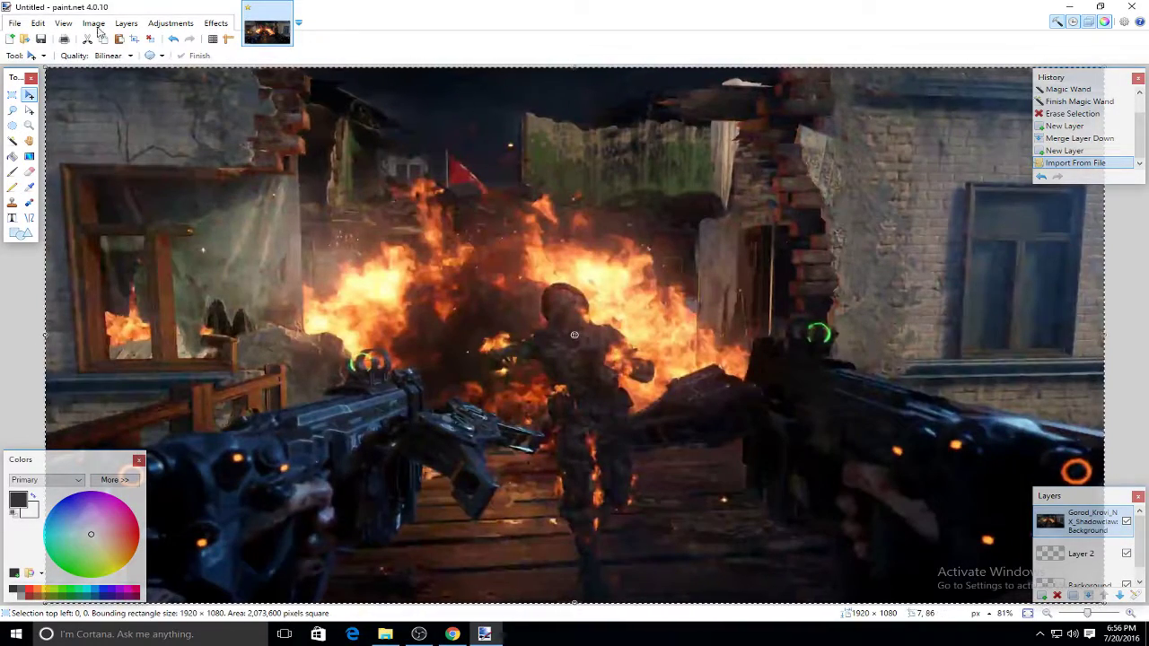
left_click(149, 42)
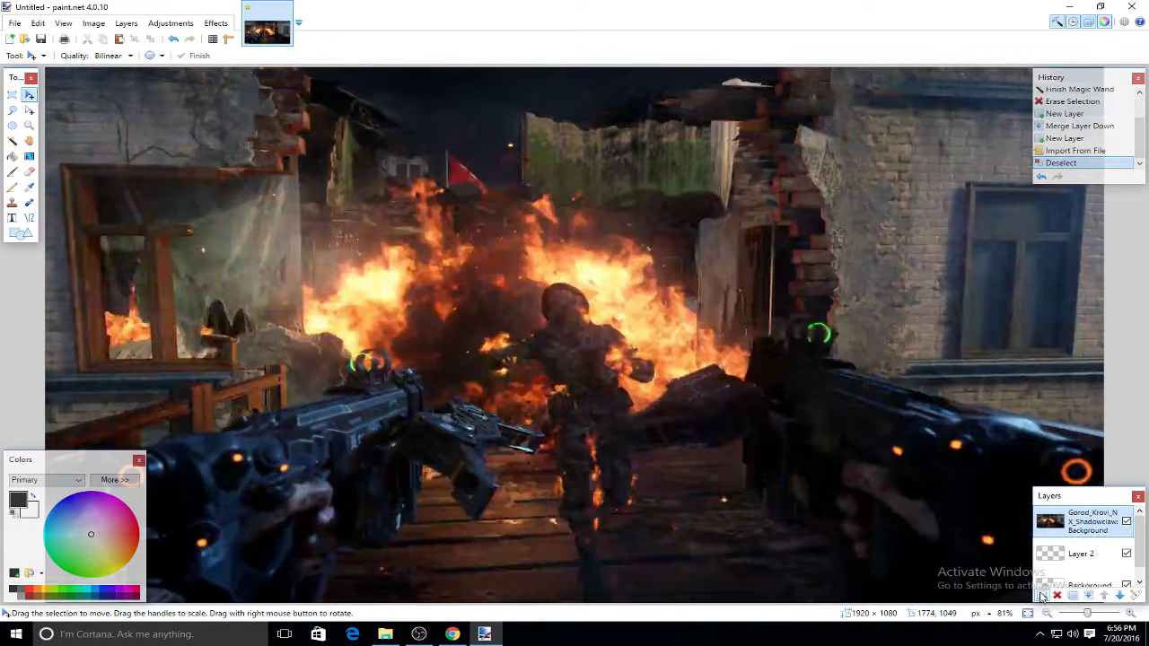
left_click(453, 634)
Search Google for the Gorod Krovi logo and show the general web results
scroll(165, 204, "up", 1)
triple_click(244, 54)
key("BackSpace")
type("glorod k")
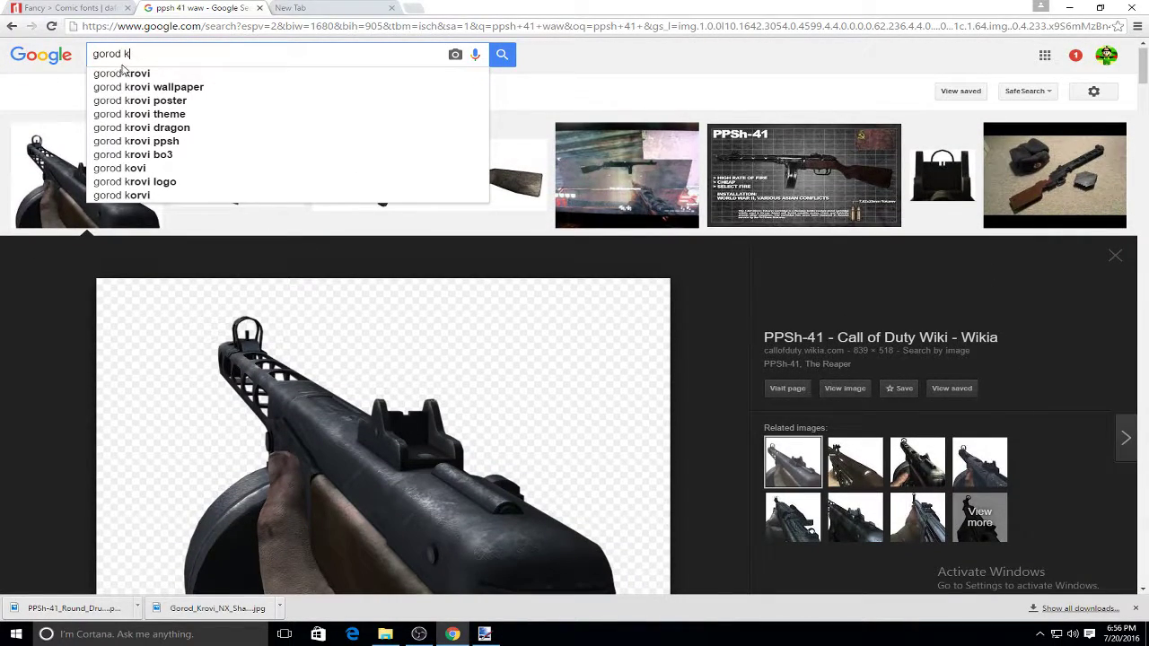
left_click(170, 183)
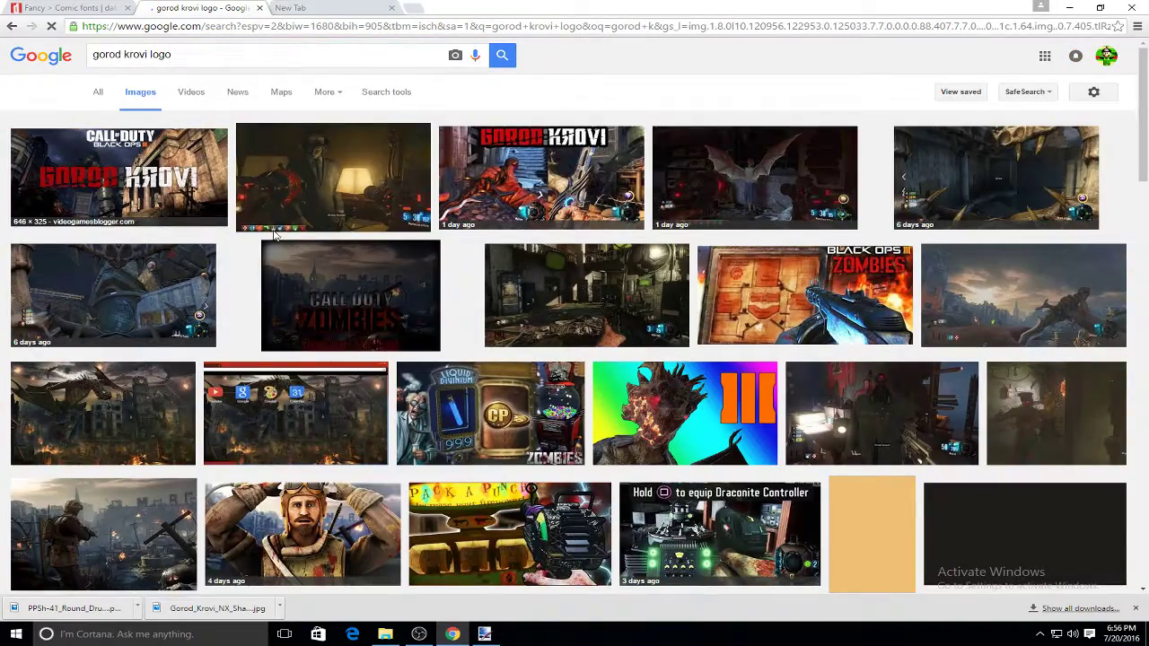
scroll(274, 233, "down", 3)
scroll(274, 234, "up", 3)
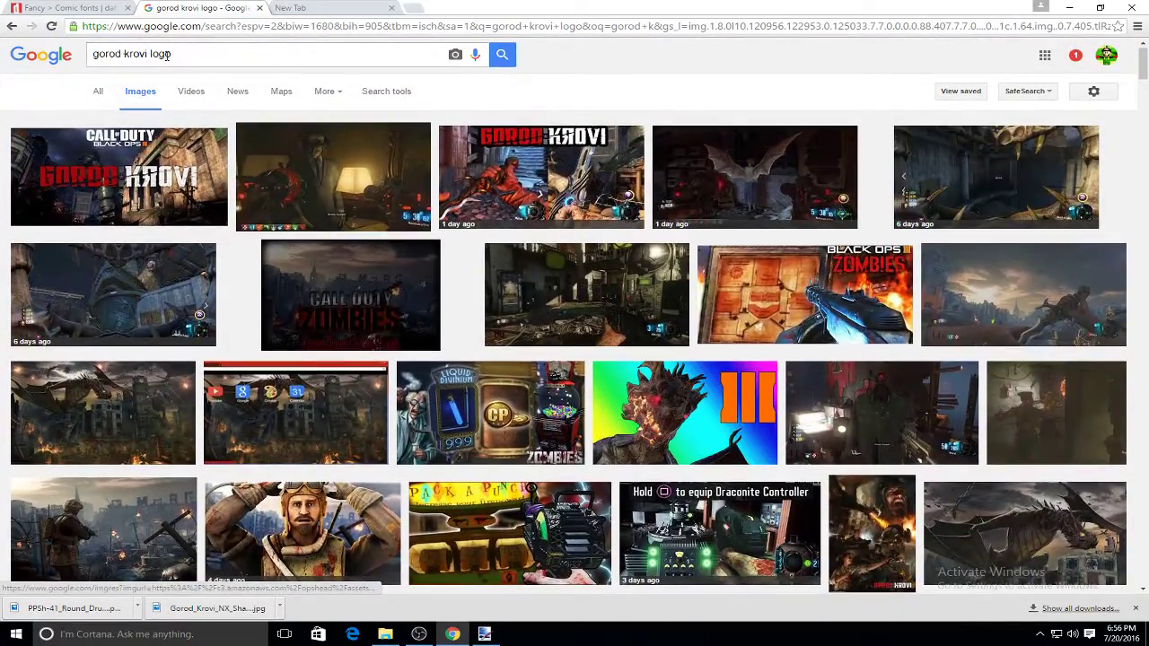
left_click(97, 92)
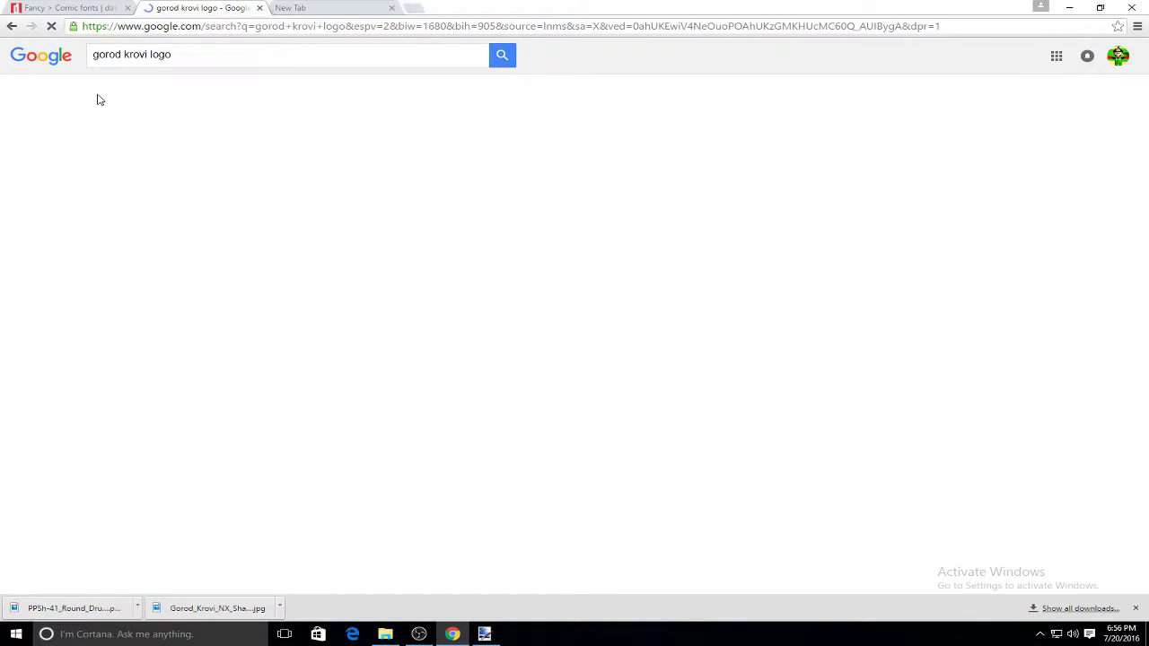
Open the High Res GOROD KROVI logo reddit post and its imgur image
scroll(193, 406, "down", 1)
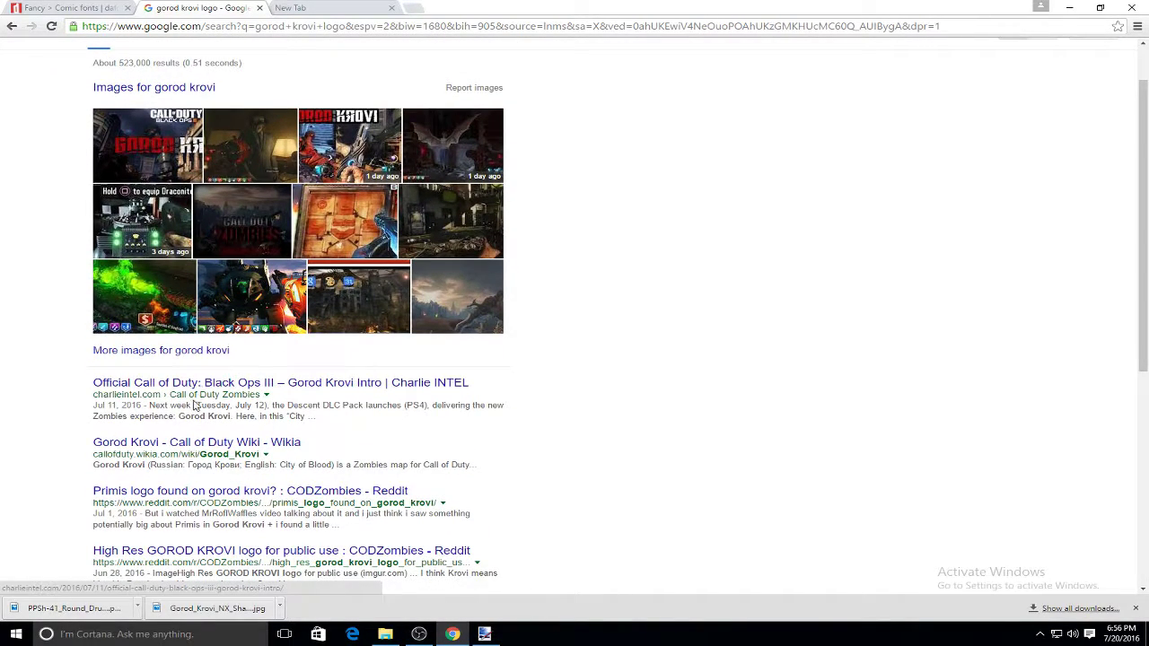
scroll(193, 406, "down", 2)
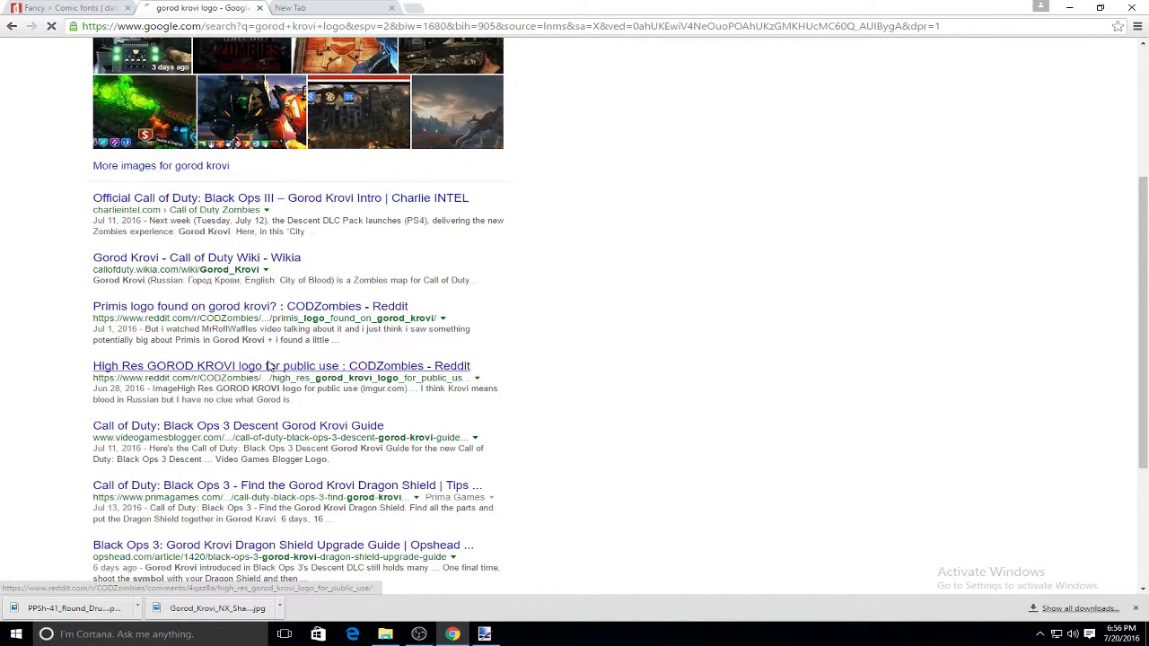
left_click(267, 365)
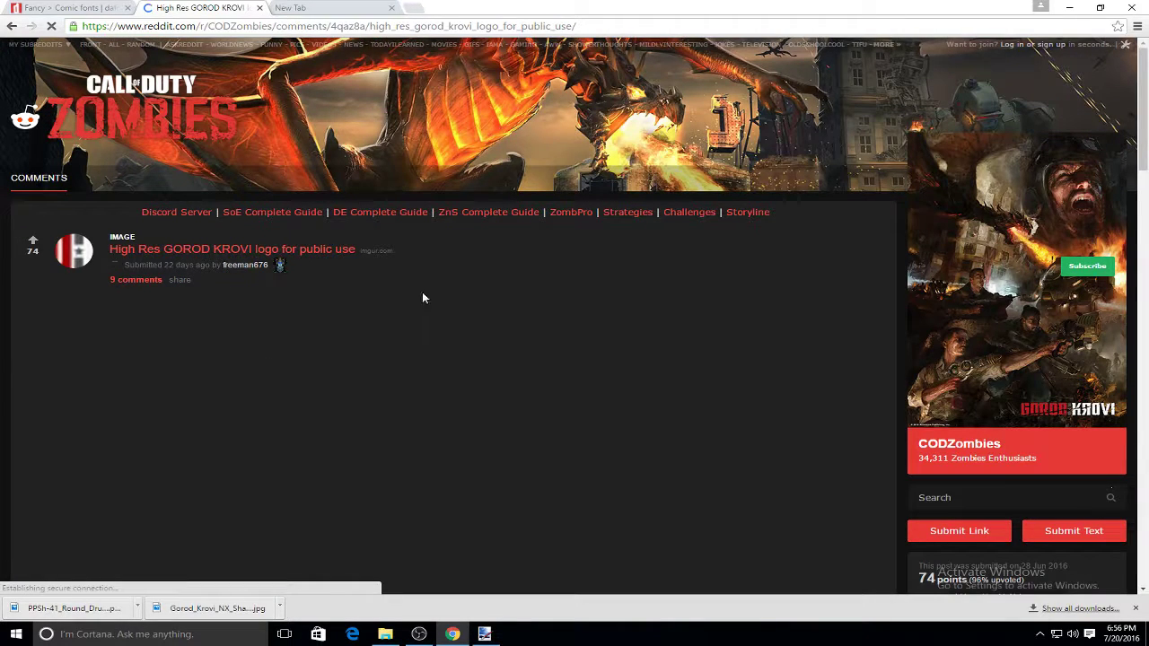
scroll(326, 224, "down", 3)
scroll(334, 233, "up", 1)
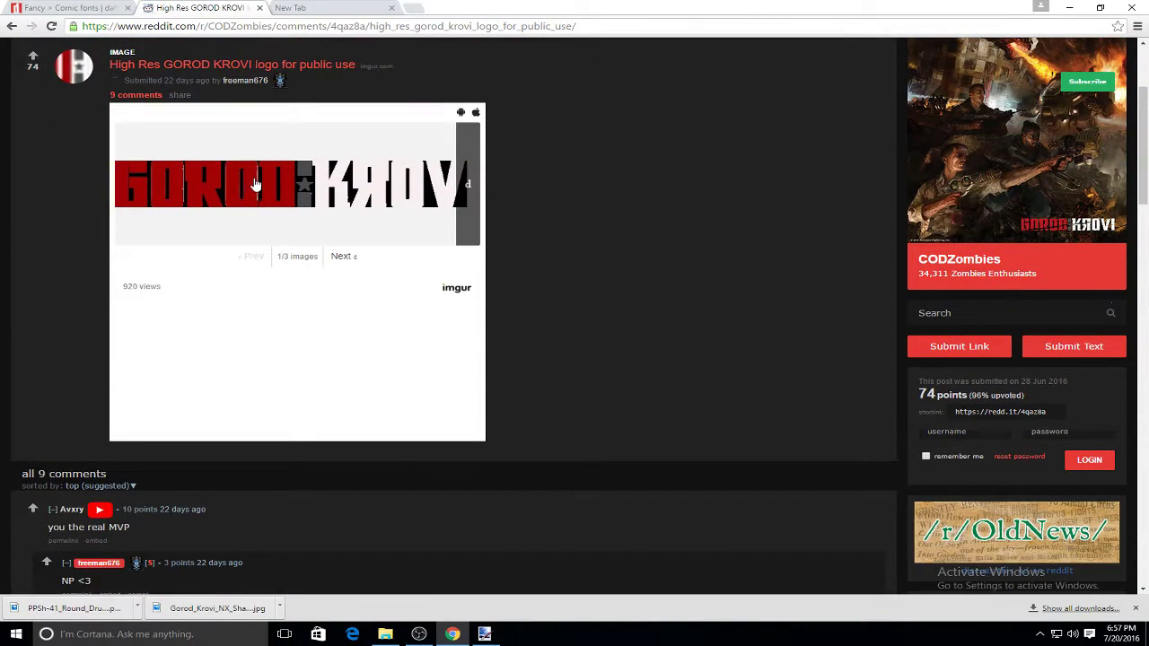
left_click(219, 192)
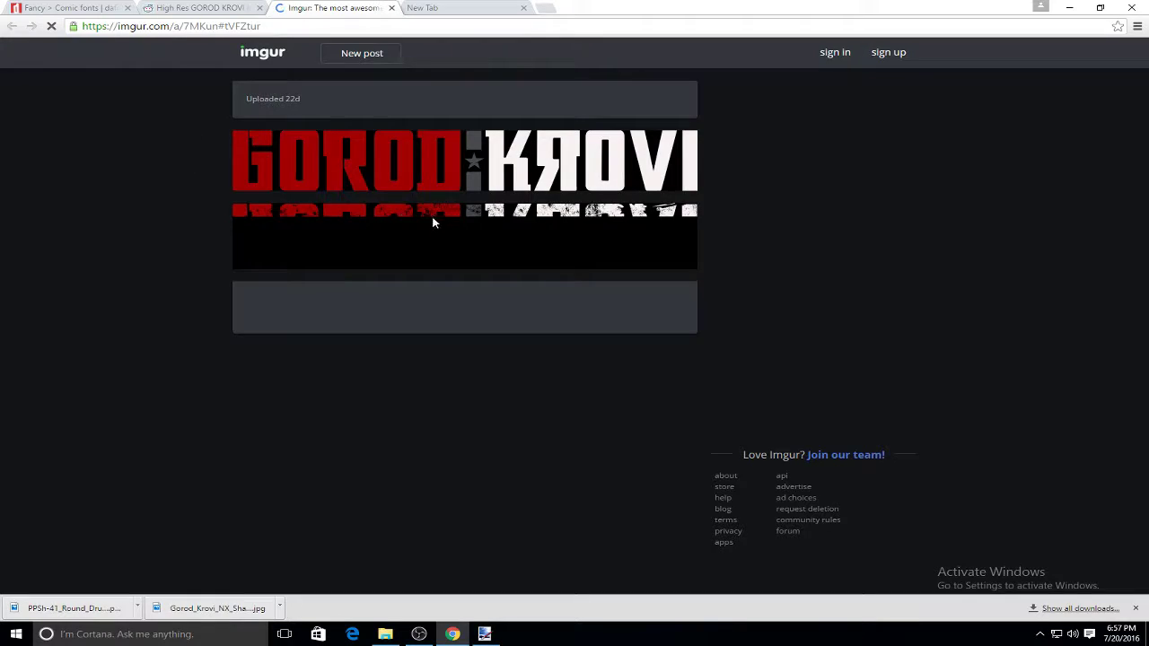
Save the logo image to the Desktop as tVFZtur.png
right_click(413, 180)
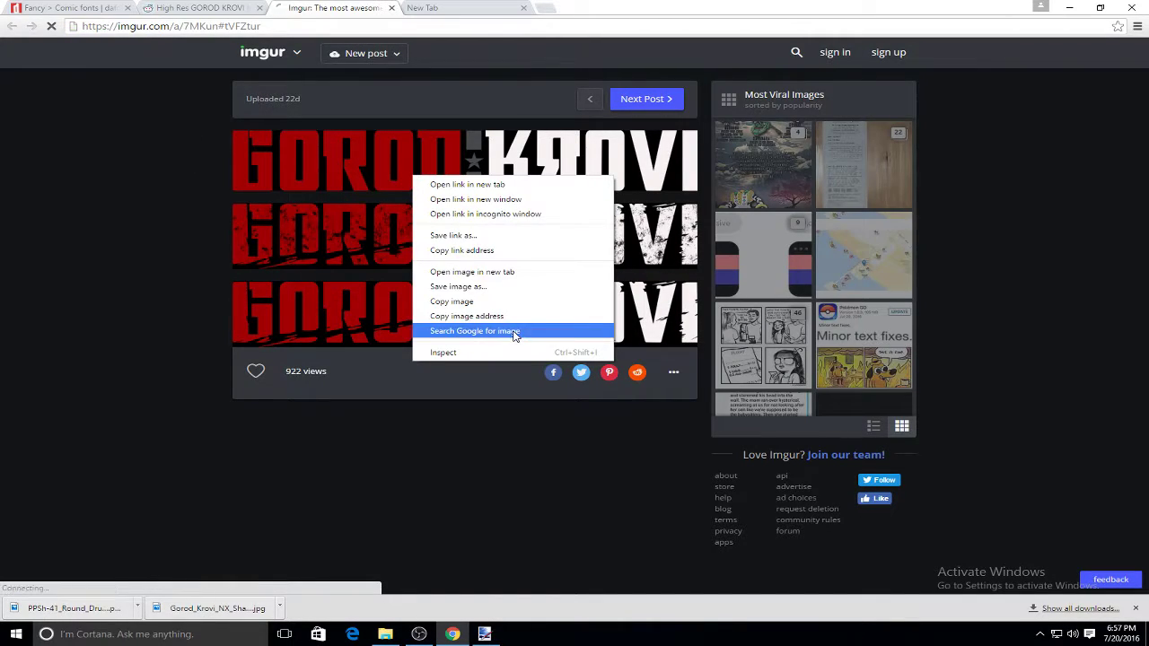
left_click(474, 287)
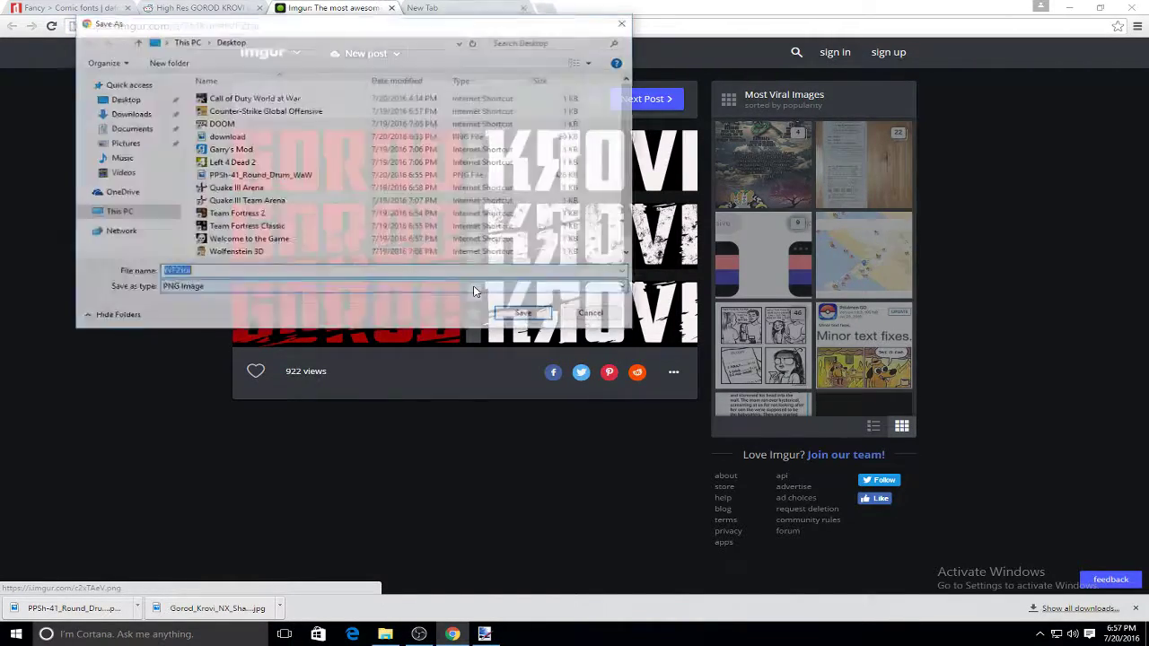
left_click(526, 315)
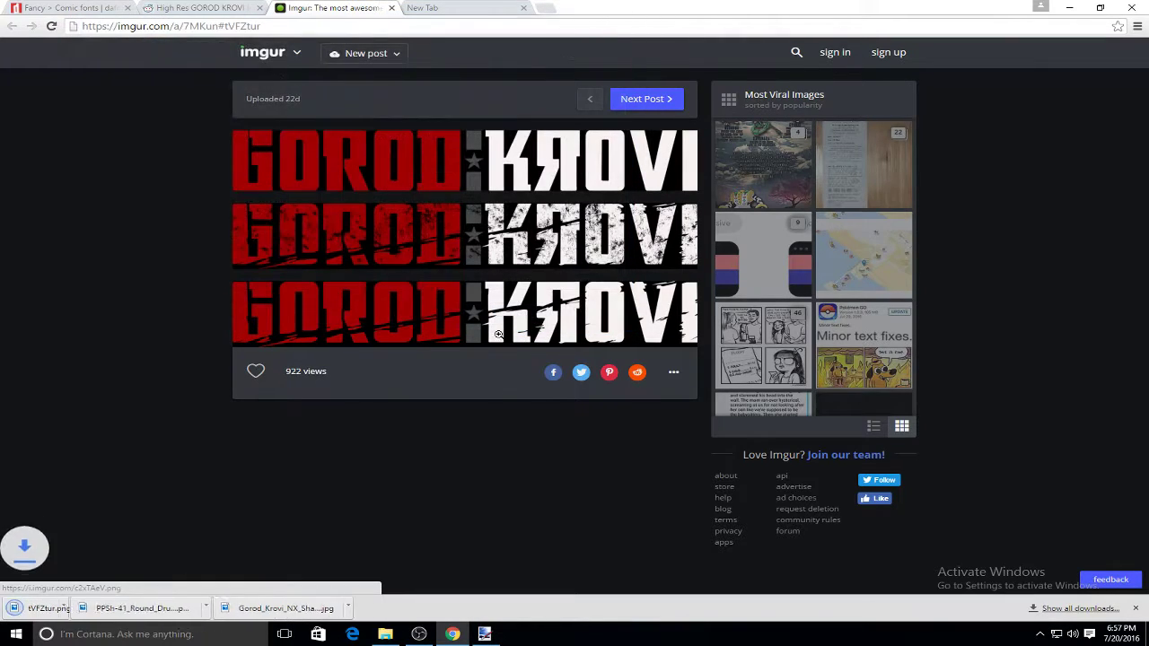
left_click(470, 635)
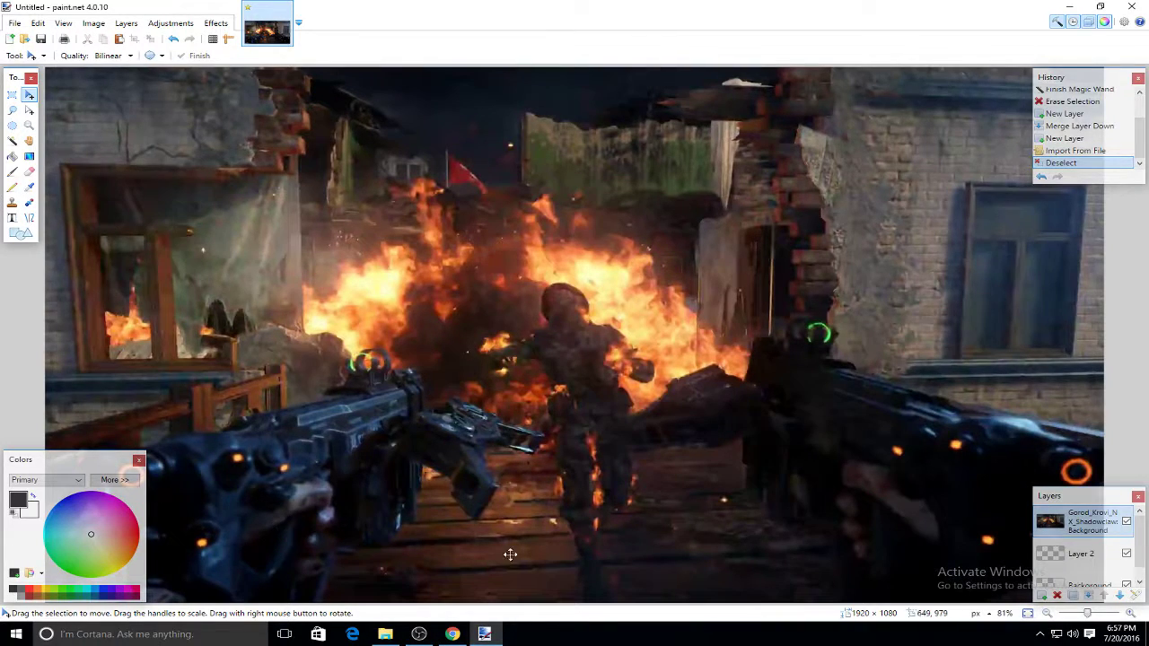
Add a new layer and import the PPSh-41_Round_Drum_WaW gun image onto it
left_click(1042, 595)
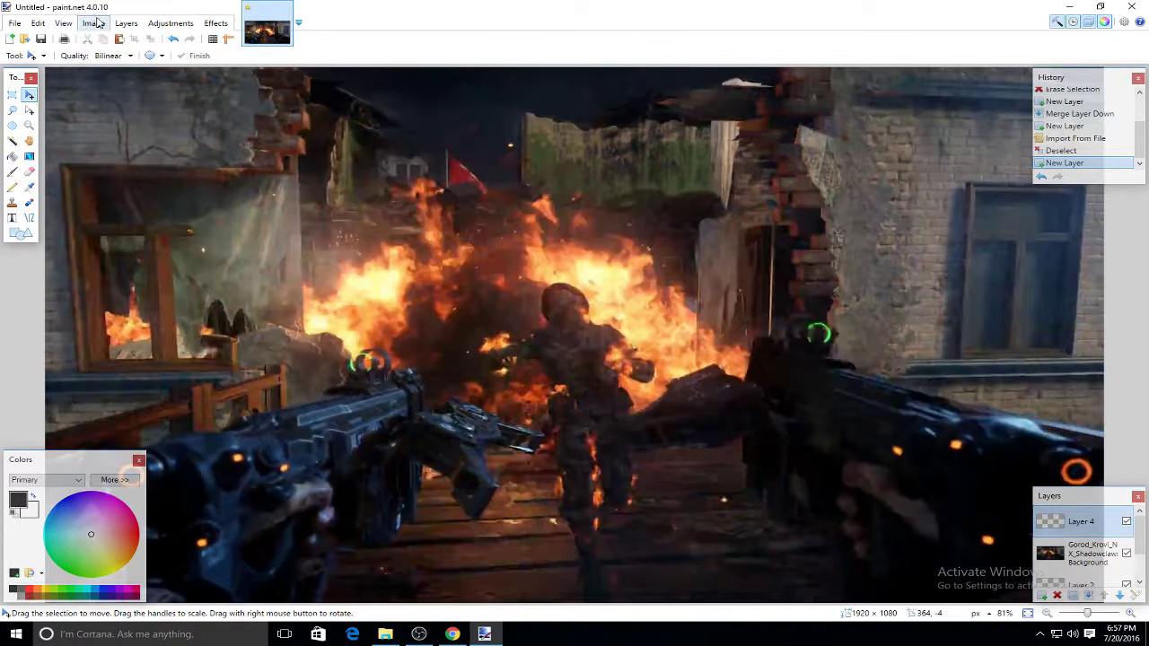
left_click(127, 23)
left_click(167, 93)
scroll(234, 144, "down", 1)
scroll(215, 207, "up", 1)
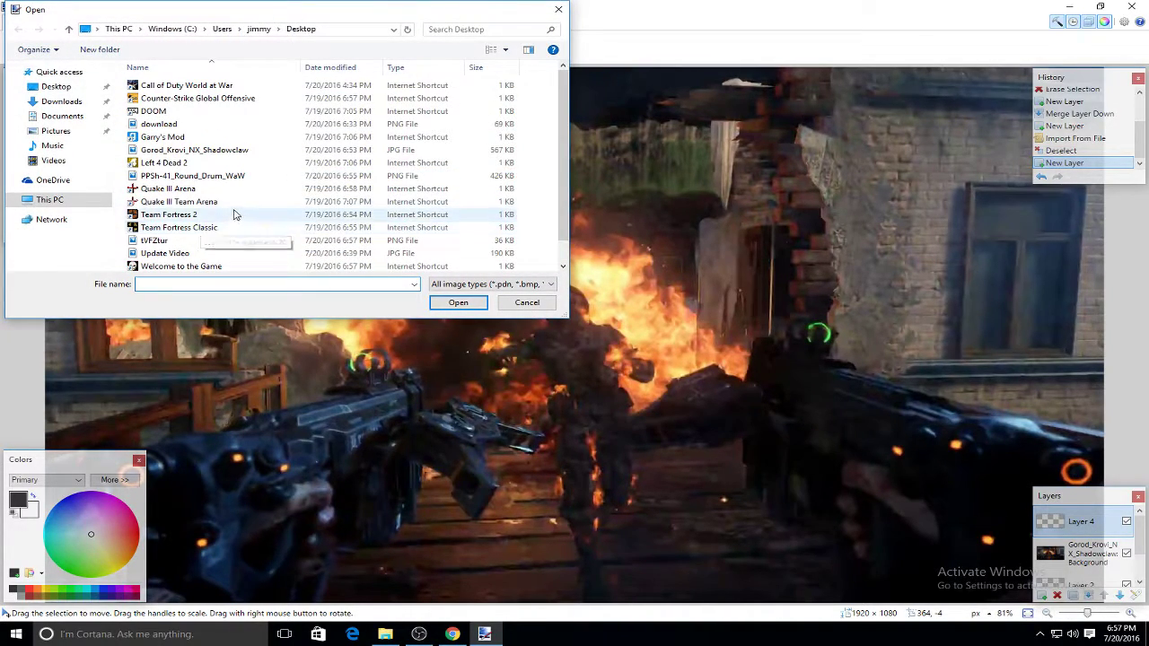
double_click(188, 176)
Enlarge the gun over the scene's lower right, then add an empty top layer and deselect
left_click_drag(221, 200, 708, 365)
left_click_drag(1052, 233, 1070, 220)
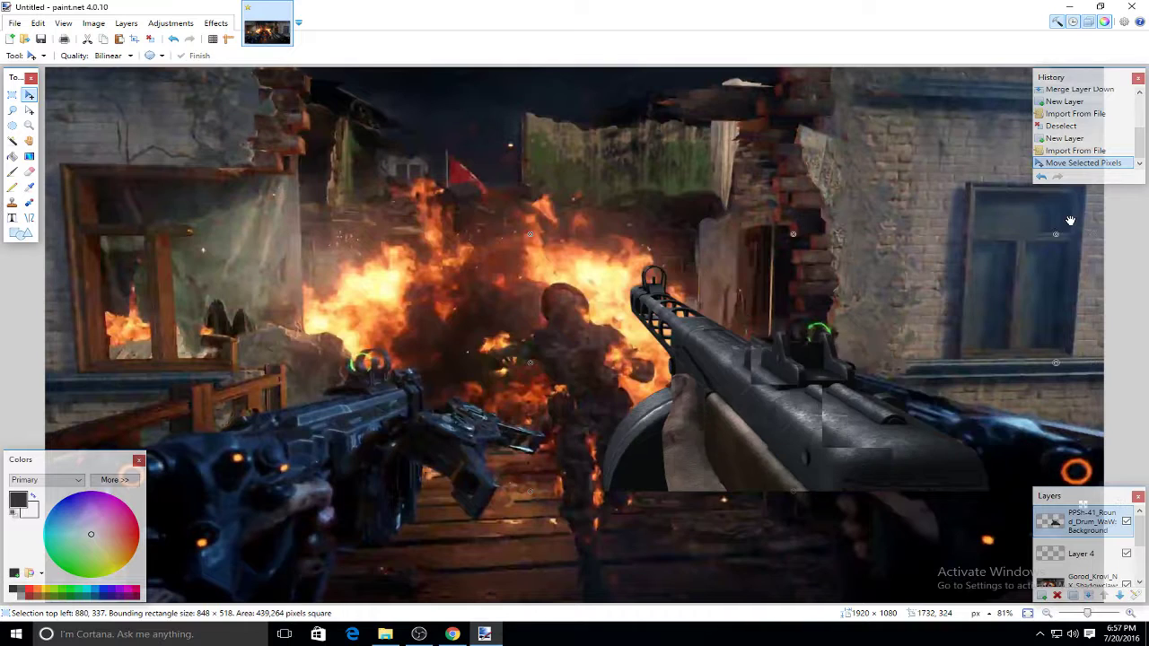
left_click_drag(792, 484, 797, 565)
left_click_drag(1107, 503, 1122, 309)
left_click_drag(1062, 564, 1130, 595)
mouse_move(1130, 594)
left_mouse_down()
mouse_move(1145, 592)
mouse_move(1144, 606)
mouse_move(1143, 590)
left_mouse_up()
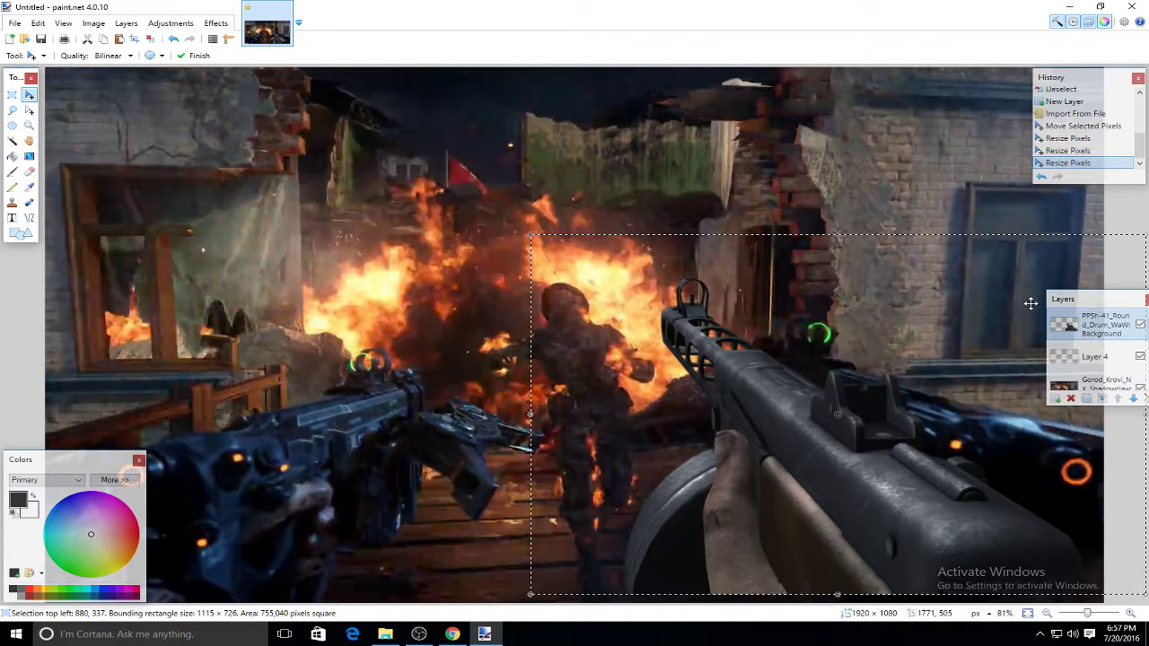
left_click(1058, 399)
key("ctrl+d")
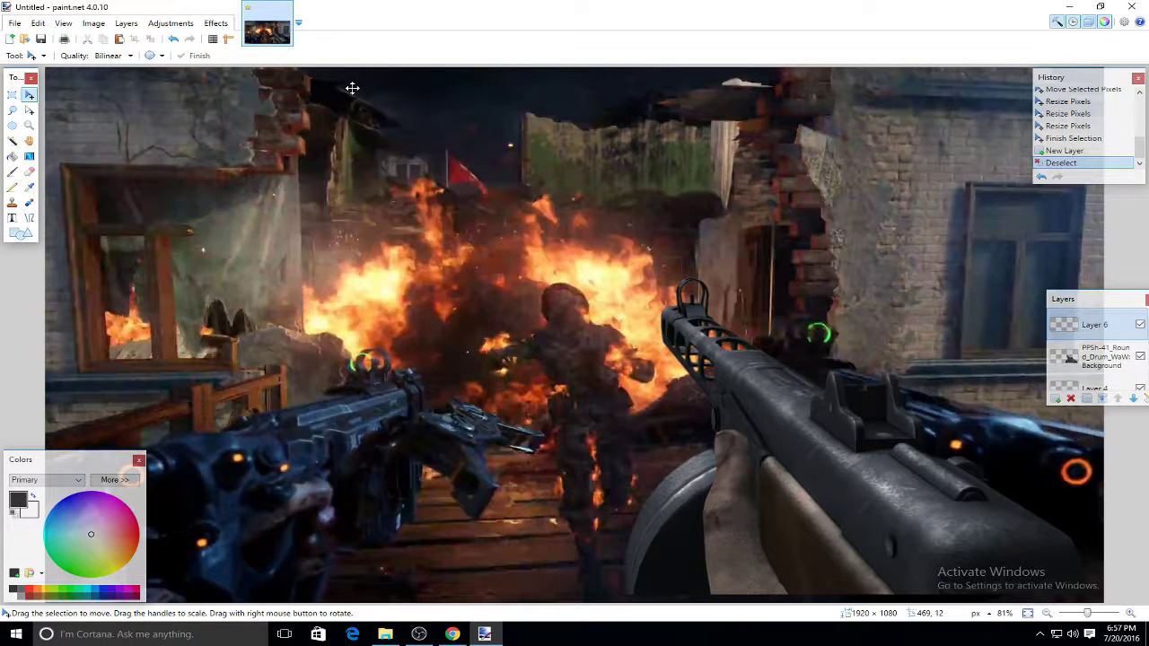
Import the downloaded GOROD KROVI logo image as a layer and move it left and down
left_click(126, 23)
left_click(141, 97)
scroll(203, 203, "down", 1)
scroll(203, 203, "up", 1)
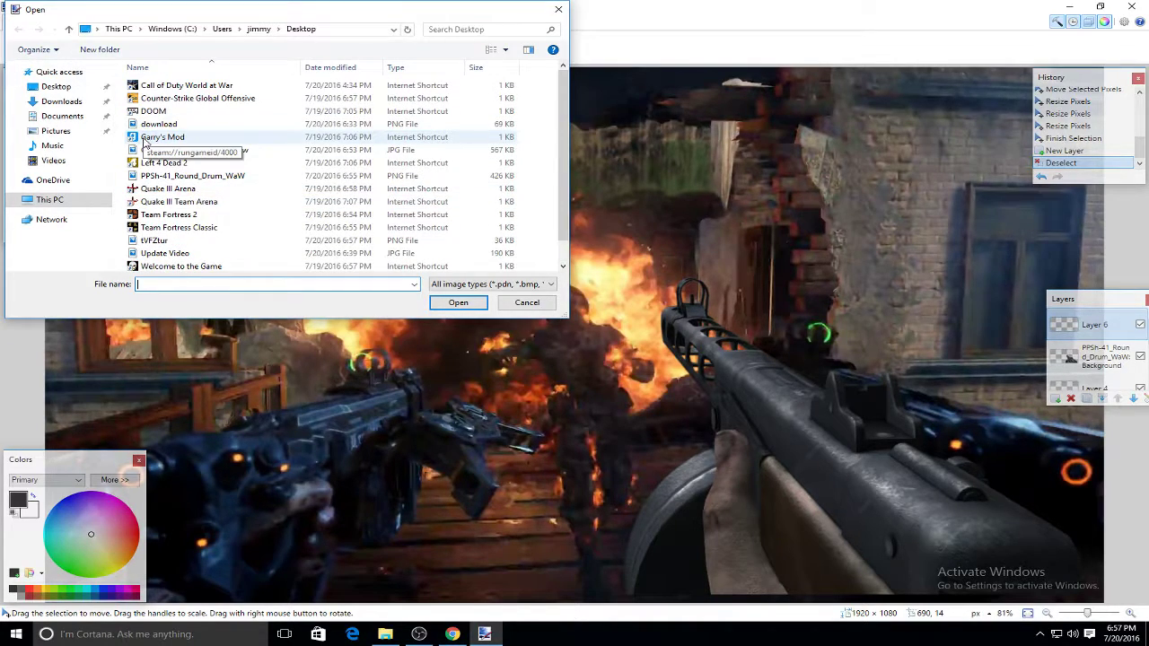
scroll(167, 222, "down", 1)
double_click(154, 213)
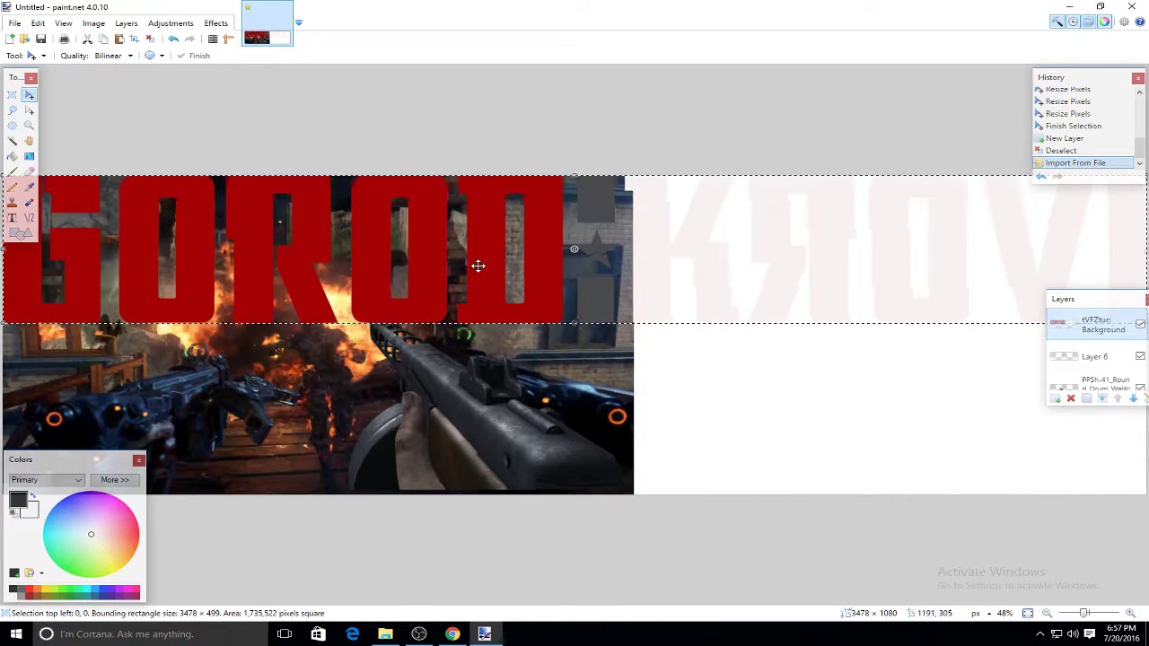
left_click_drag(395, 250, 264, 273)
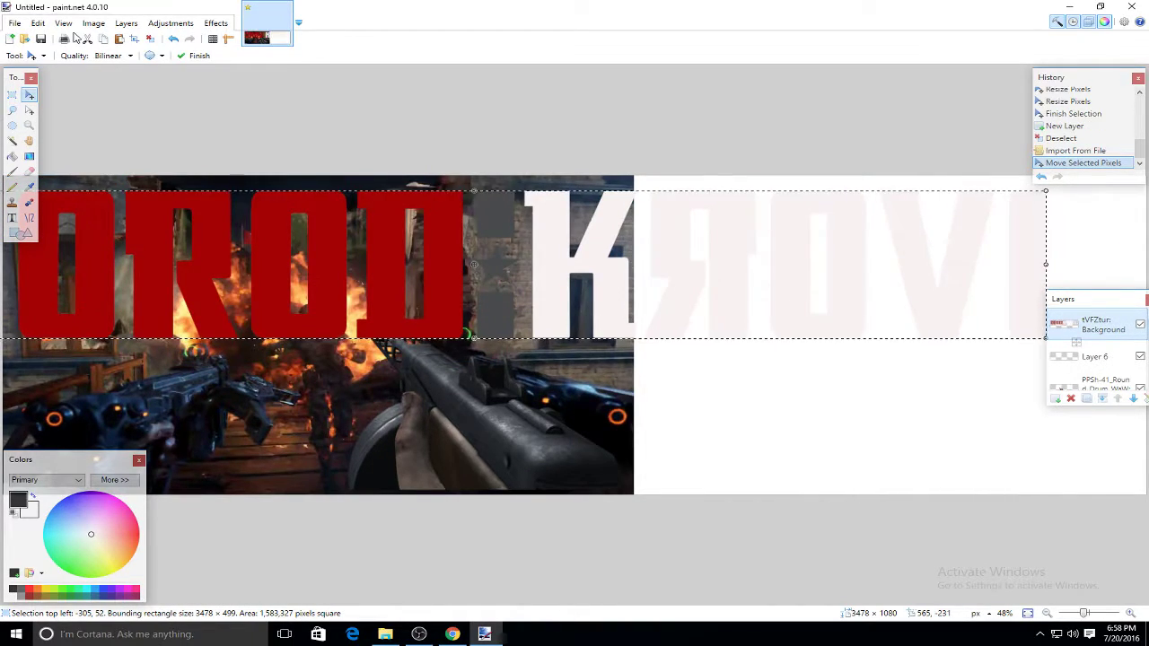
Undo the logo's move and import, leaving only the screenshot and gun
left_click(45, 25)
left_click(51, 38)
left_click(40, 23)
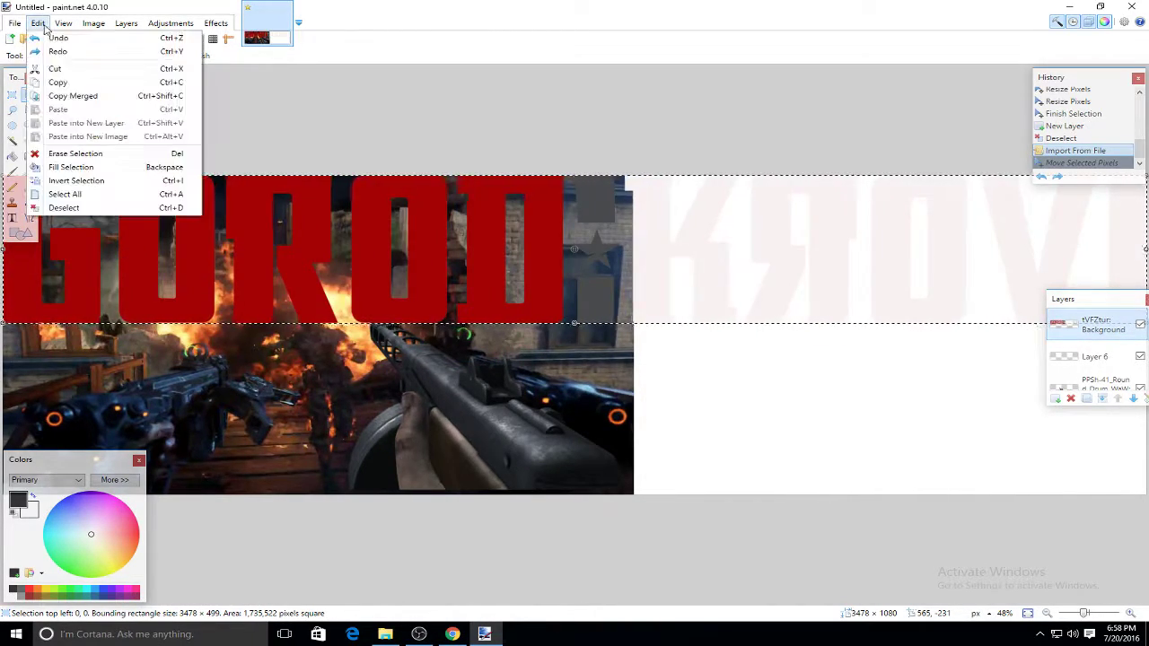
left_click(52, 39)
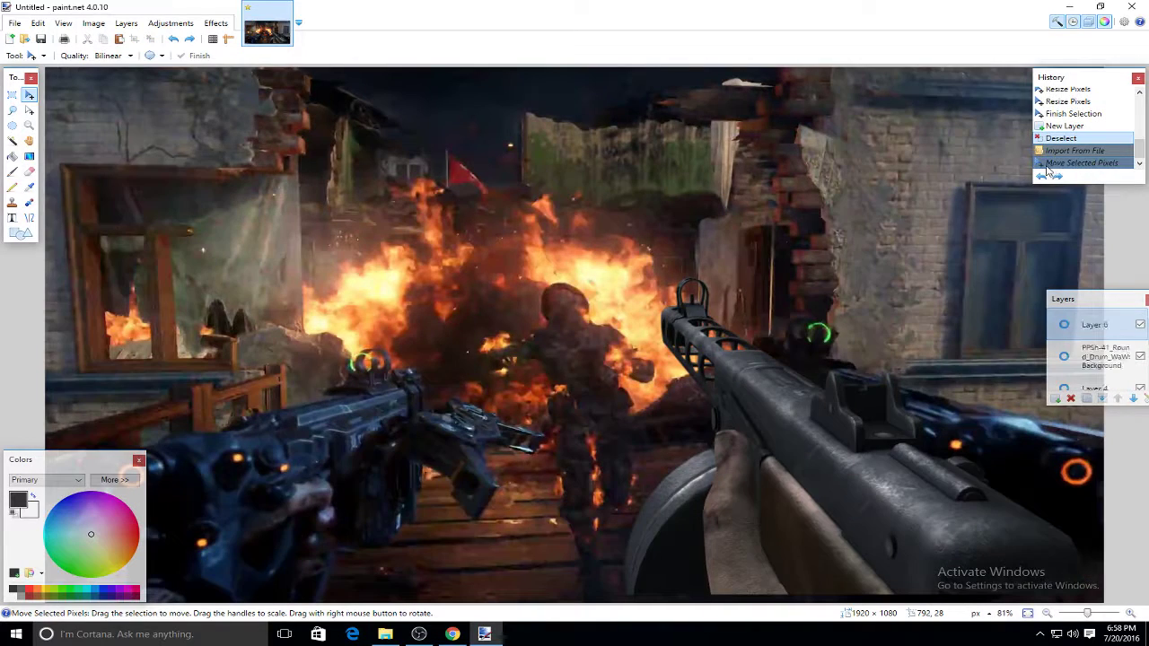
left_click(11, 218)
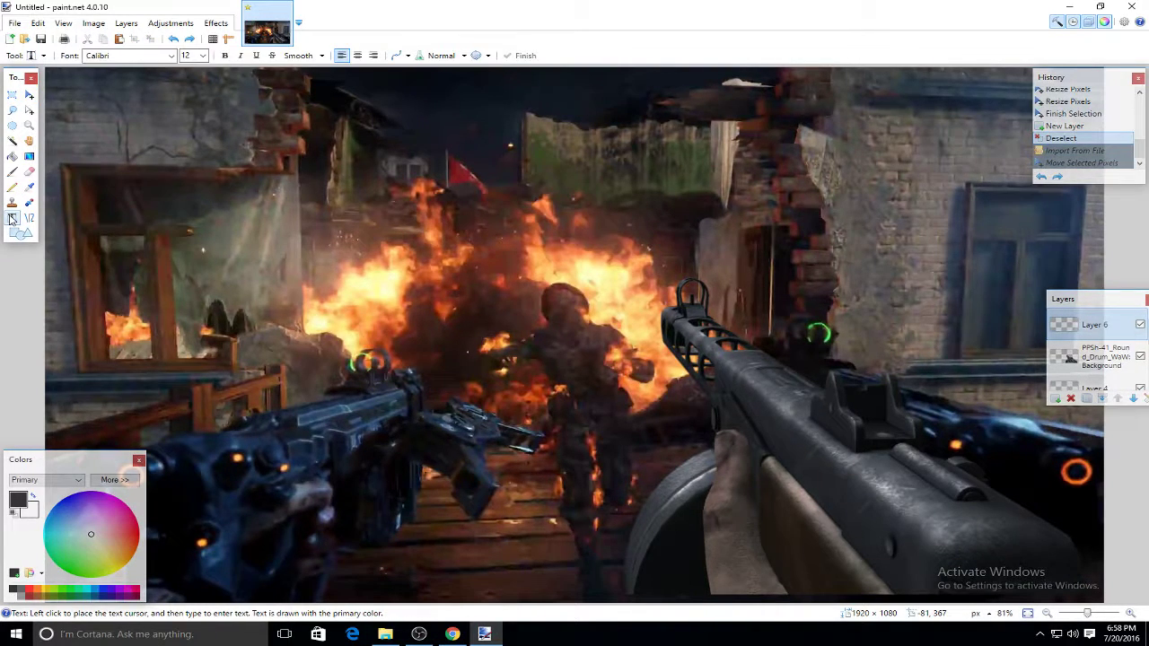
Set the Text tool to the BadaBoom BB font at size 216
left_click(171, 56)
scroll(186, 109, "up", 1)
left_click(188, 101)
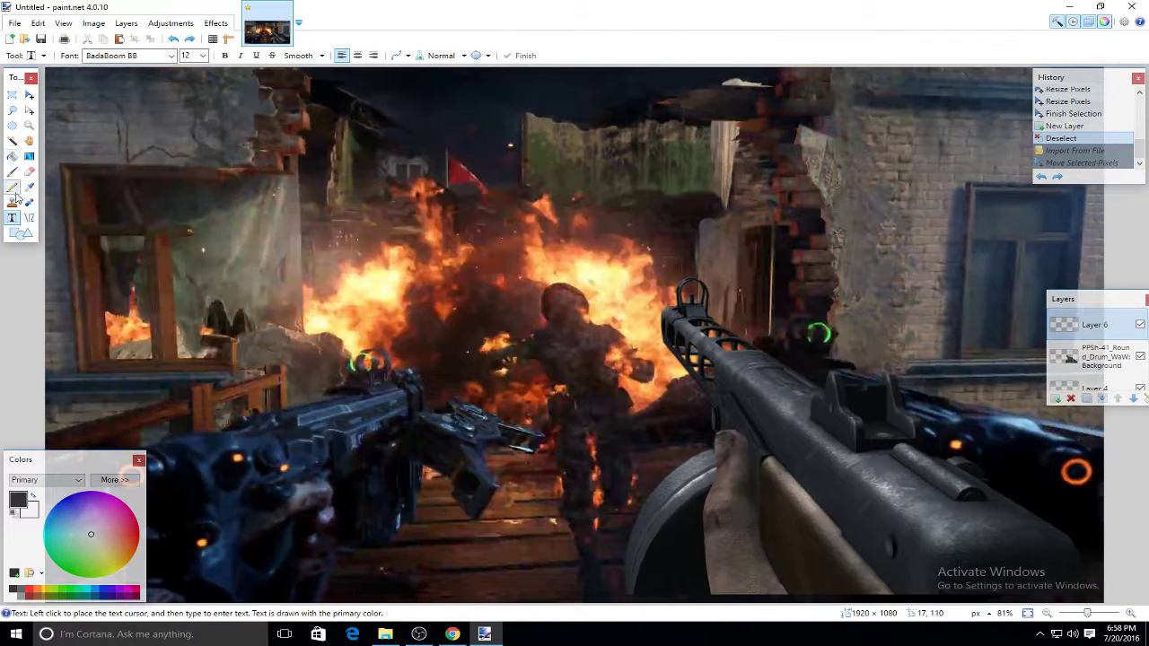
left_click(205, 55)
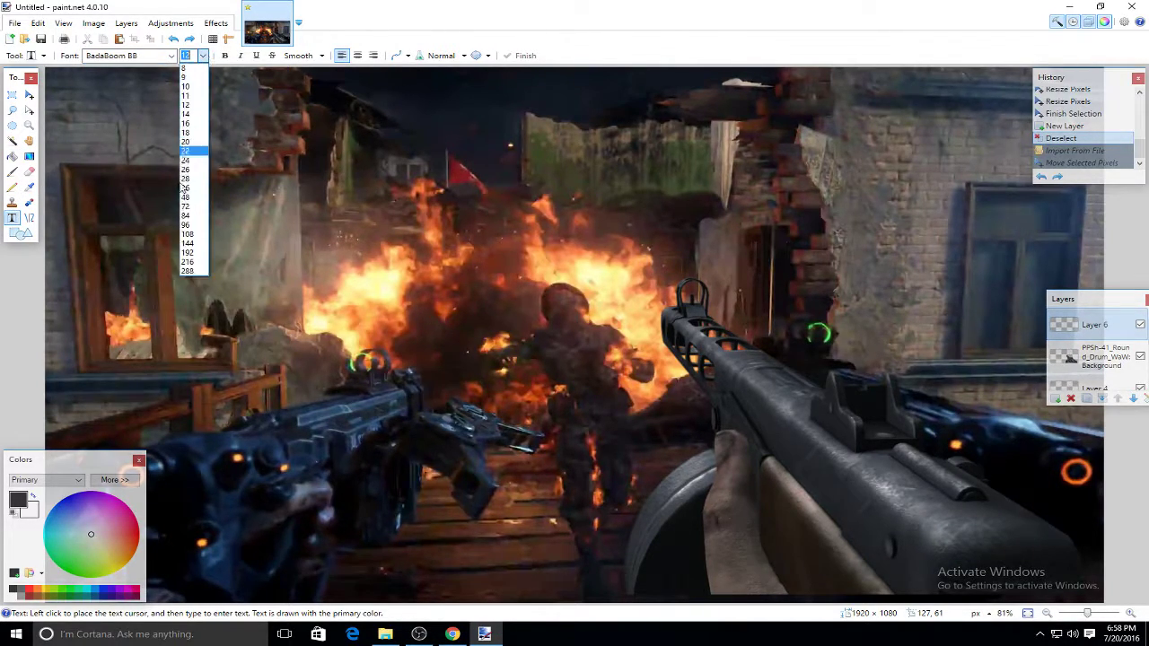
left_click(187, 234)
left_click(88, 122)
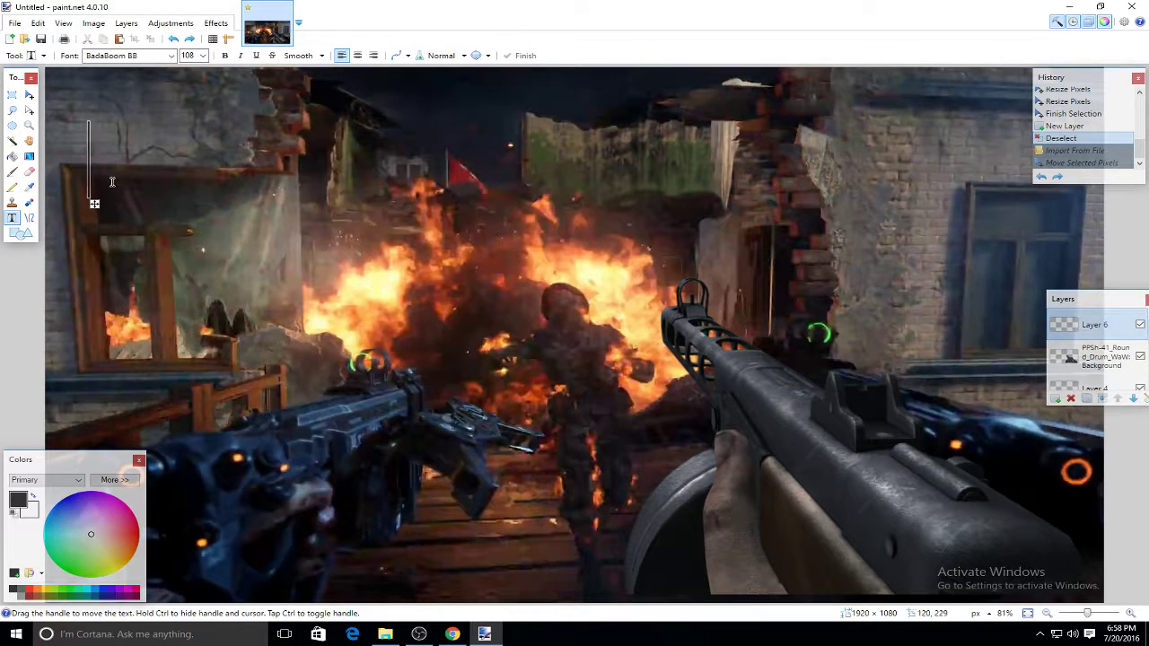
left_click(205, 55)
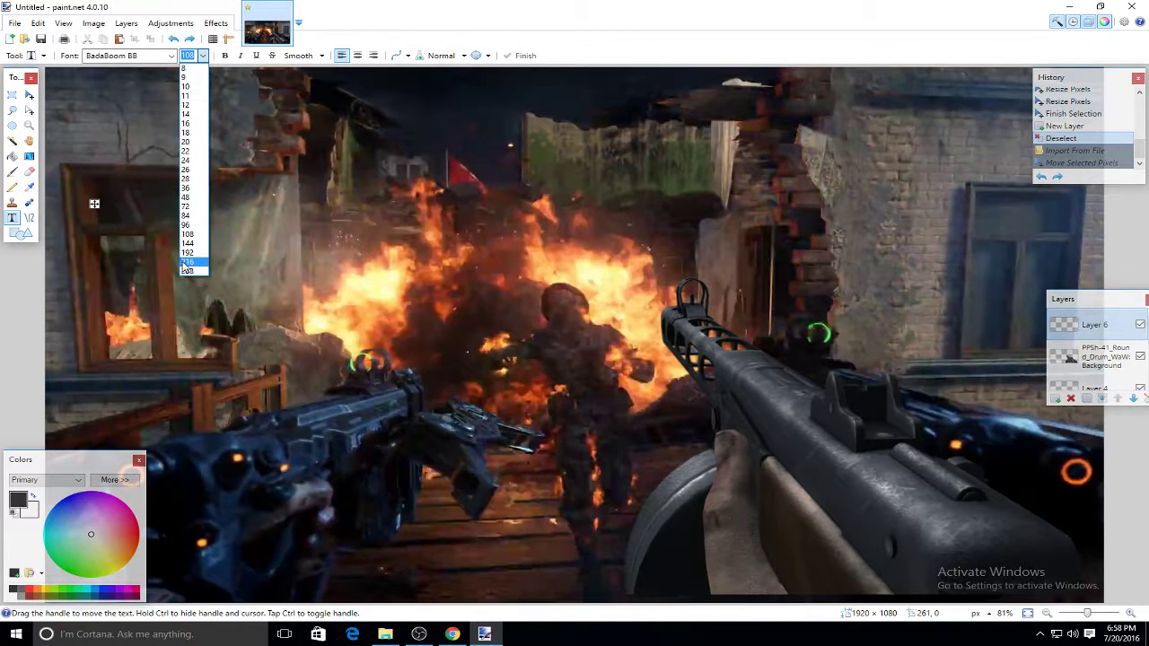
left_click(187, 262)
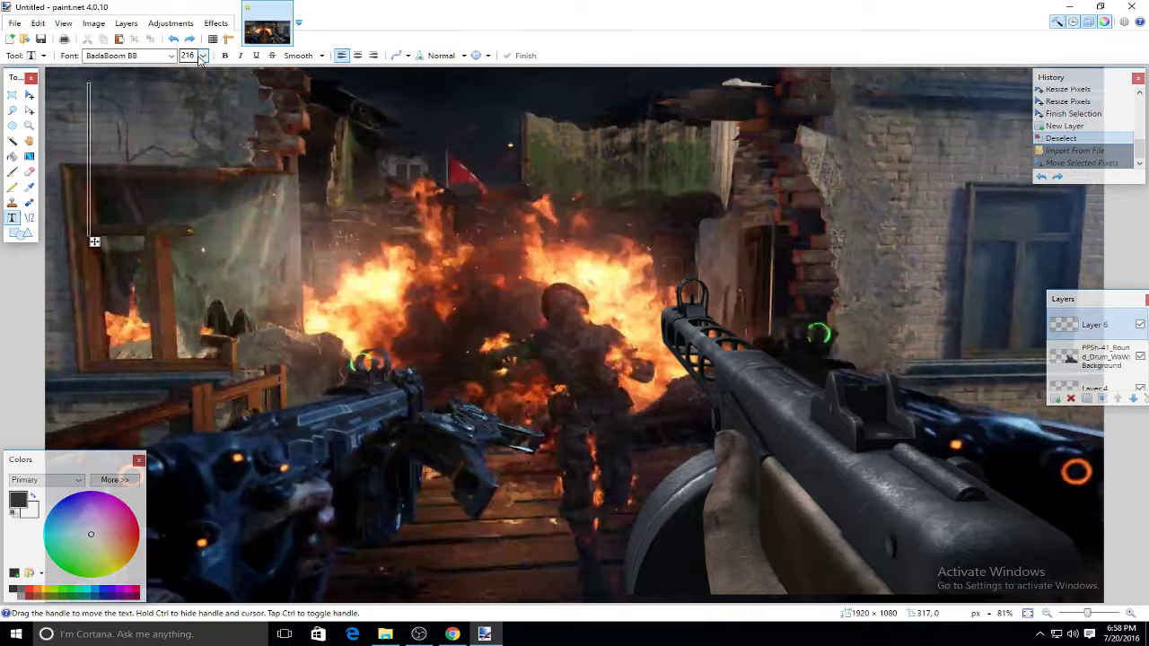
Set the primary colour to white and select the Gorod_Krovi screenshot layer
type("GOR")
key("BackSpace")
key("BackSpace")
key("BackSpace")
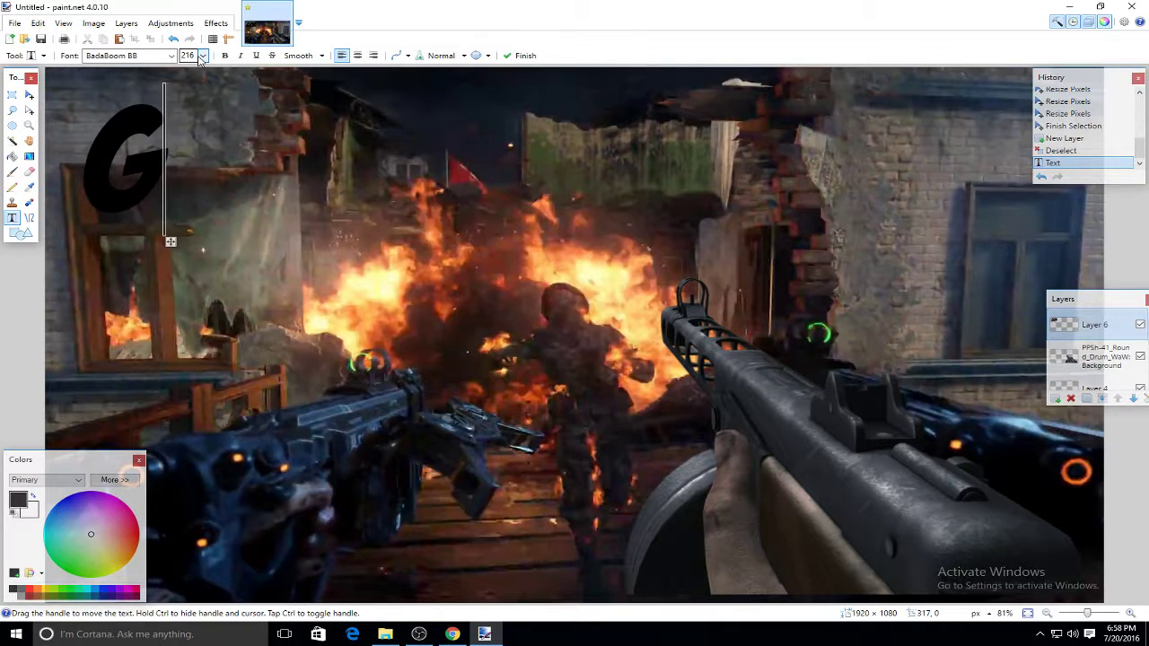
left_click(18, 598)
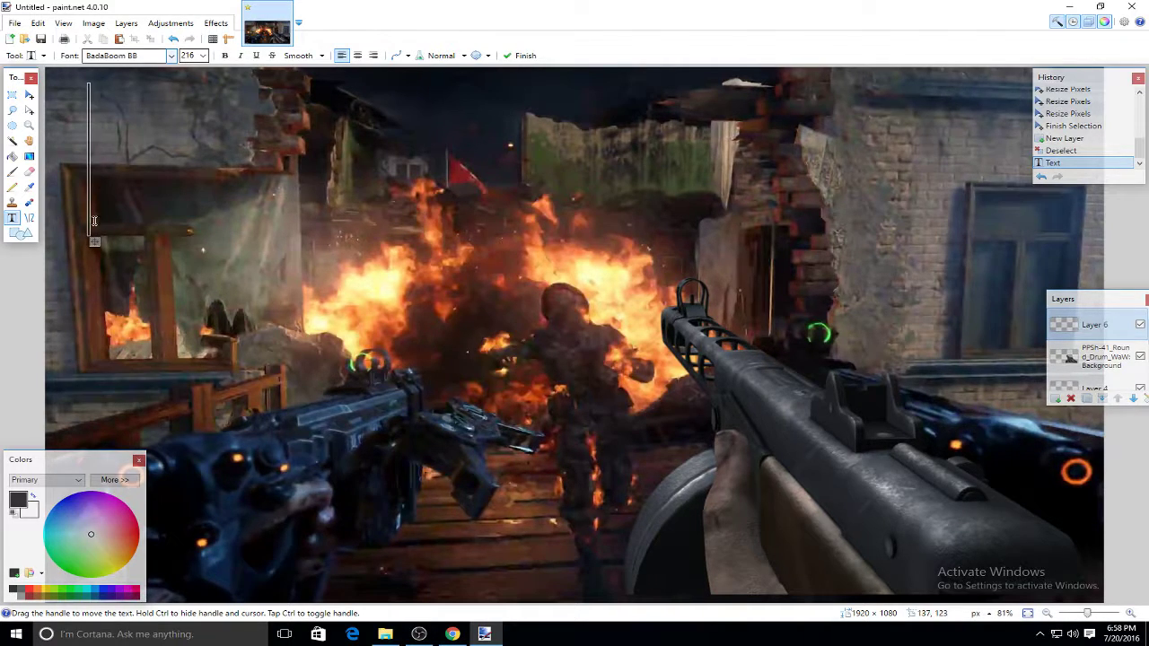
left_click(12, 597)
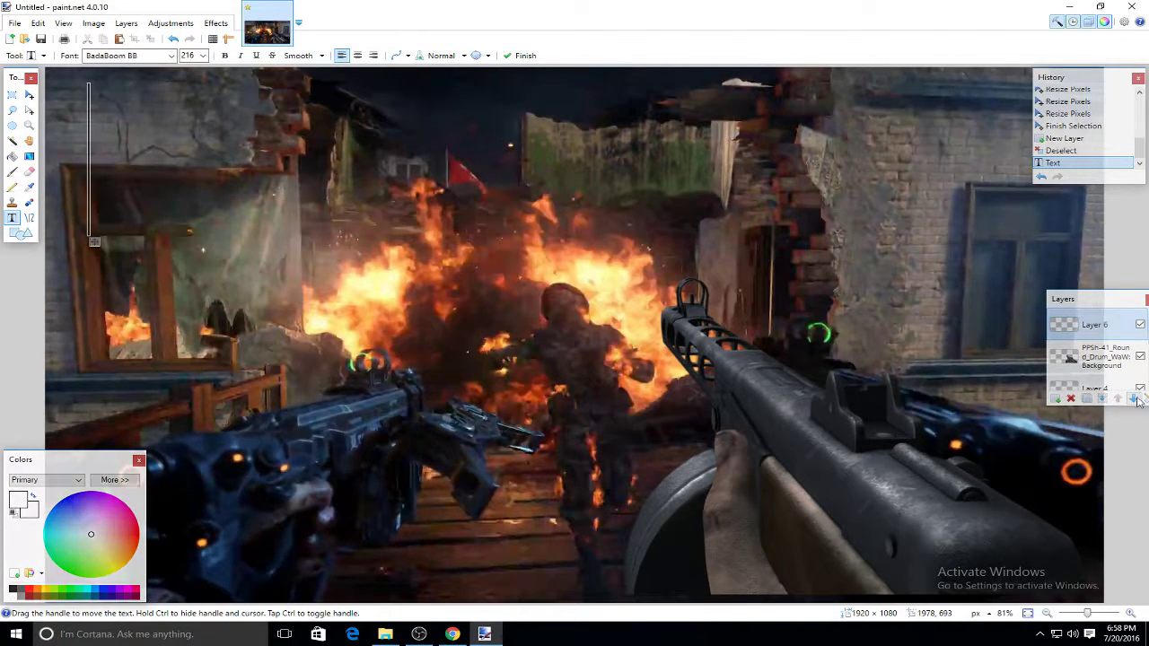
left_click_drag(1121, 300, 992, 285)
scroll(1026, 332, "down", 3)
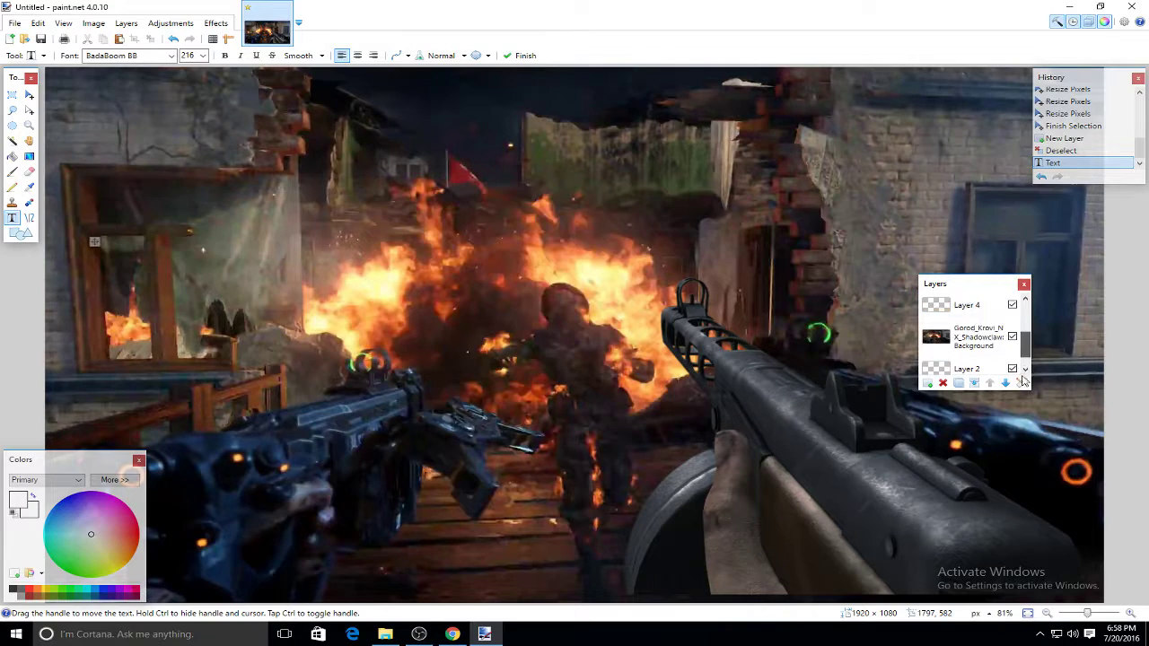
scroll(992, 344, "up", 1)
left_click(992, 344)
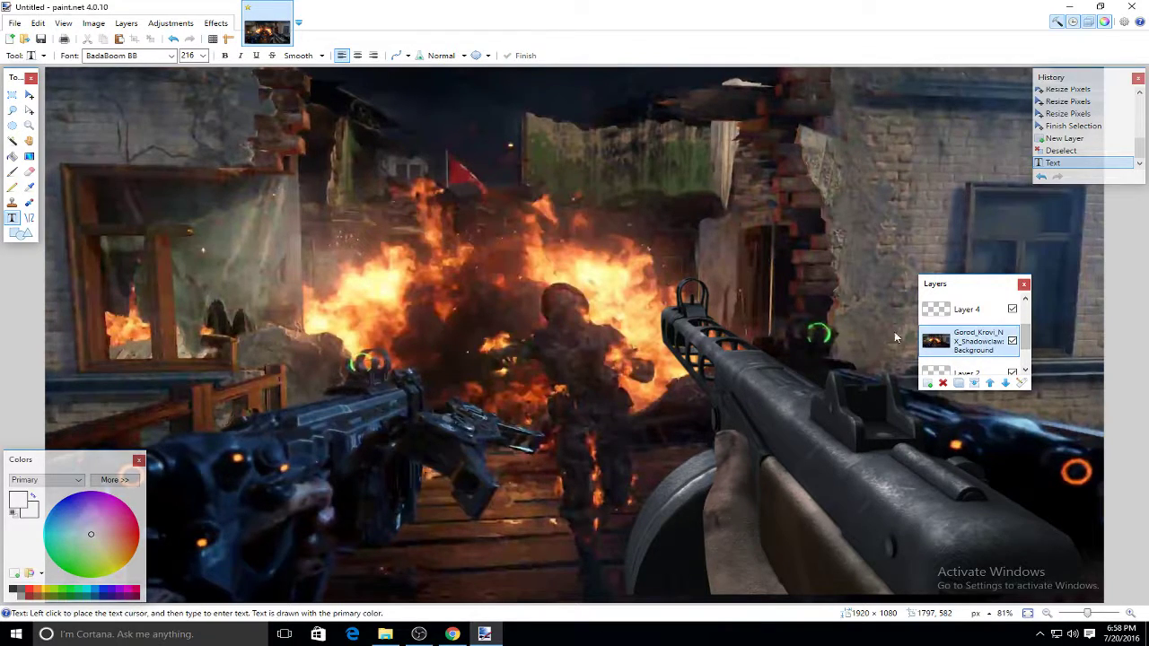
Apply Effects > Blurs > Gaussian Blur at radius 10 to the background screenshot, keeping the gun sharp
left_click(218, 25)
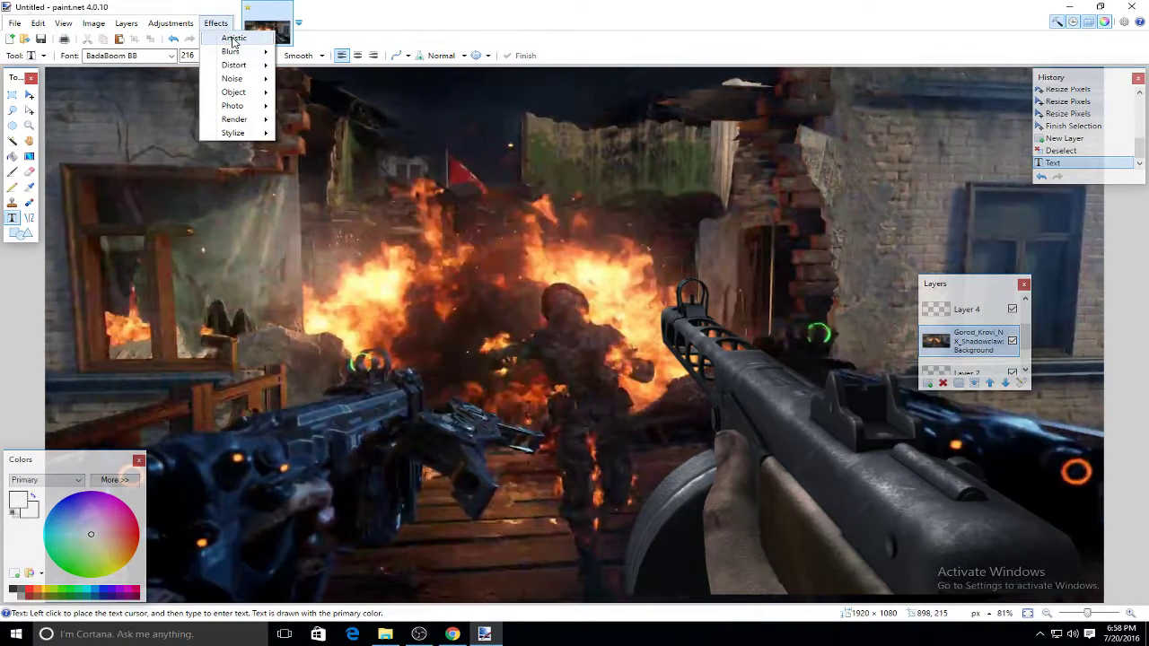
mouse_move(235, 51)
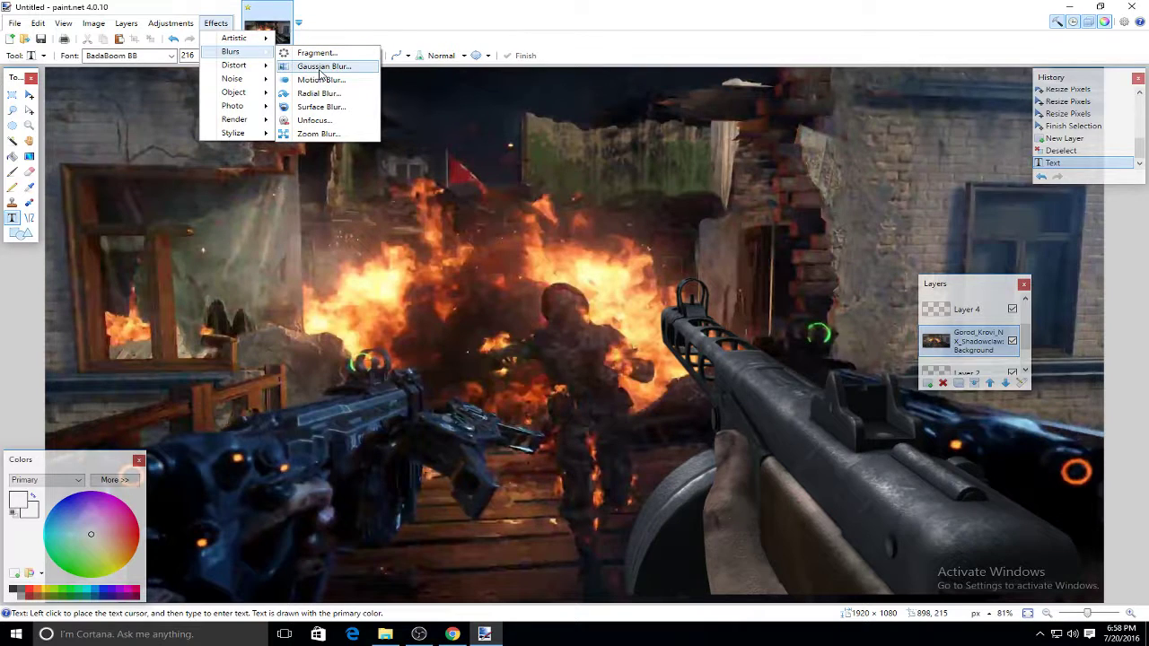
left_click(323, 66)
left_click_drag(470, 311, 477, 313)
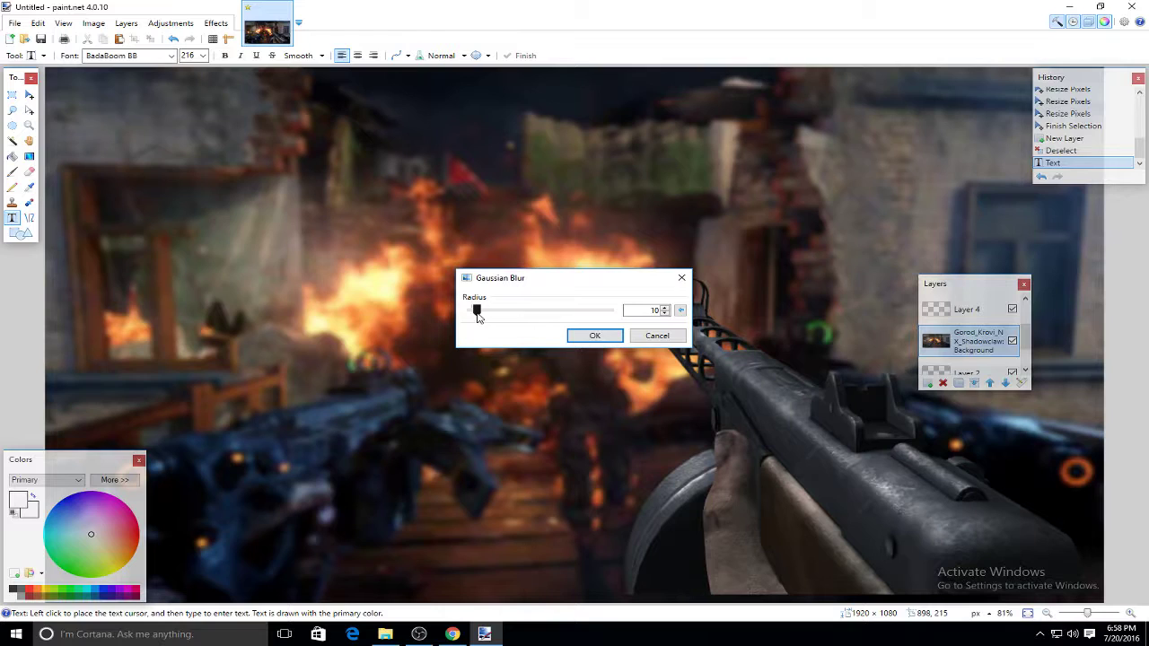
left_click(594, 340)
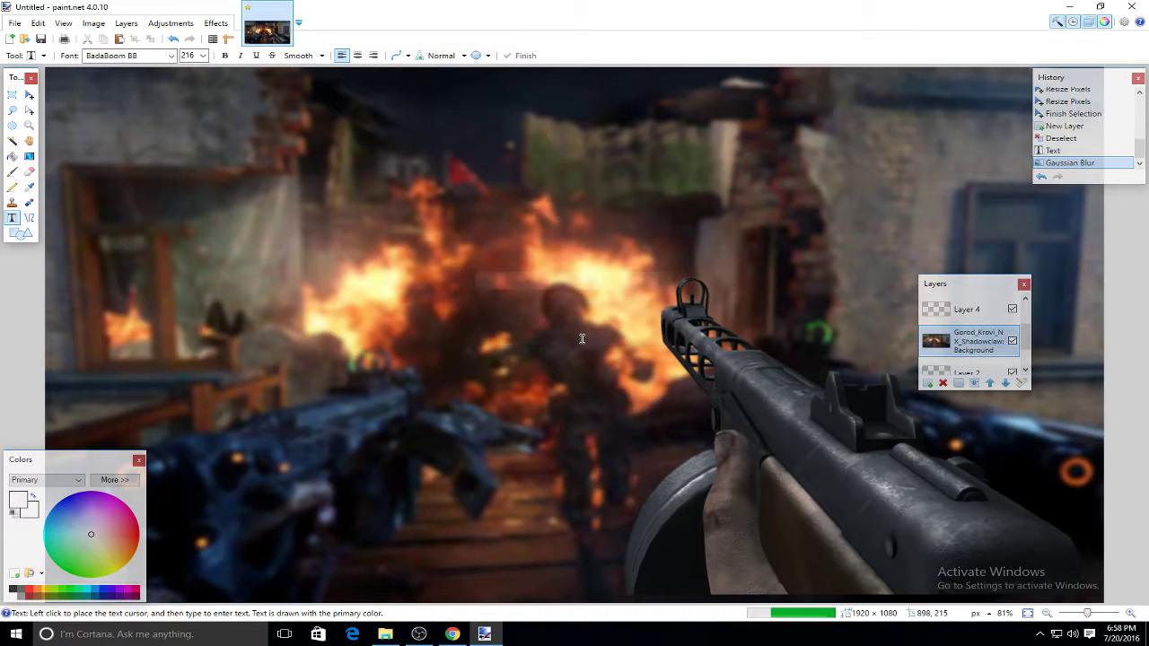
scroll(1026, 340, "up", 2)
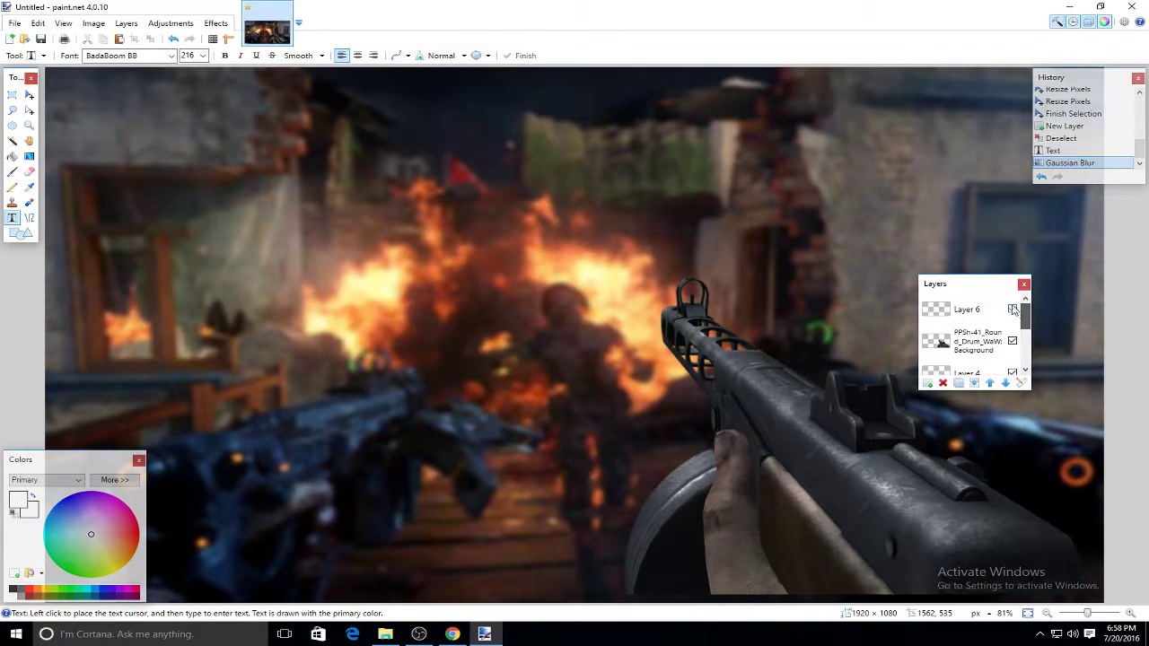
On Layer 6, type 'GOROD' and 'KROVI' on two lines at the top-left in white
left_click_drag(941, 284, 1056, 361)
left_click(1044, 389)
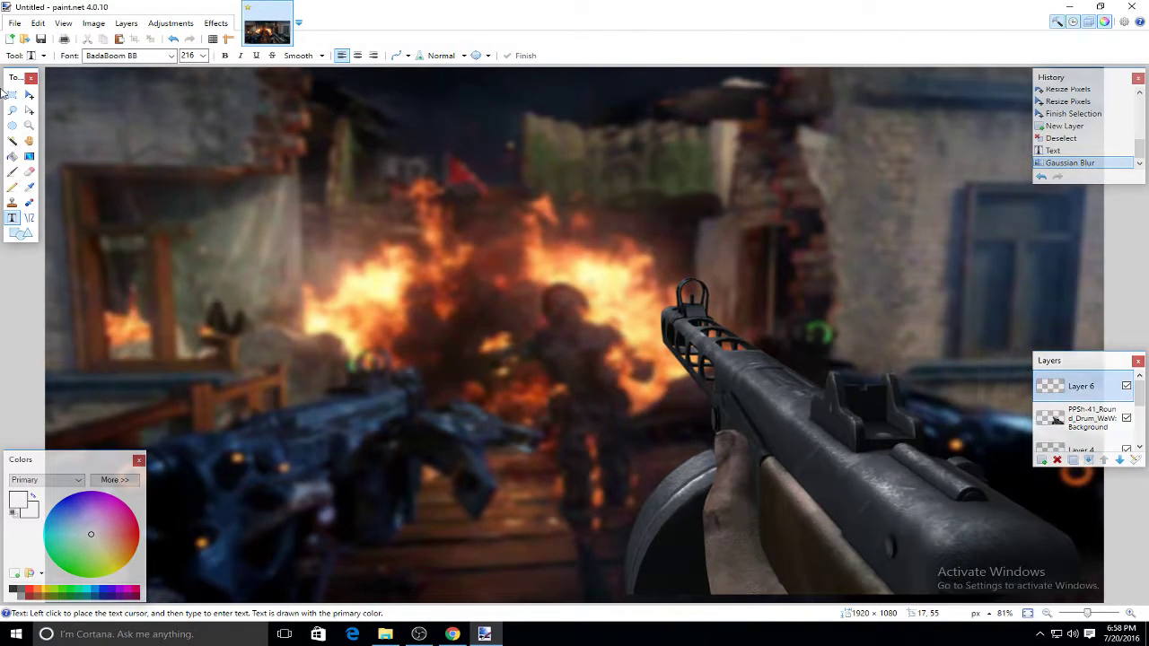
left_click(91, 160)
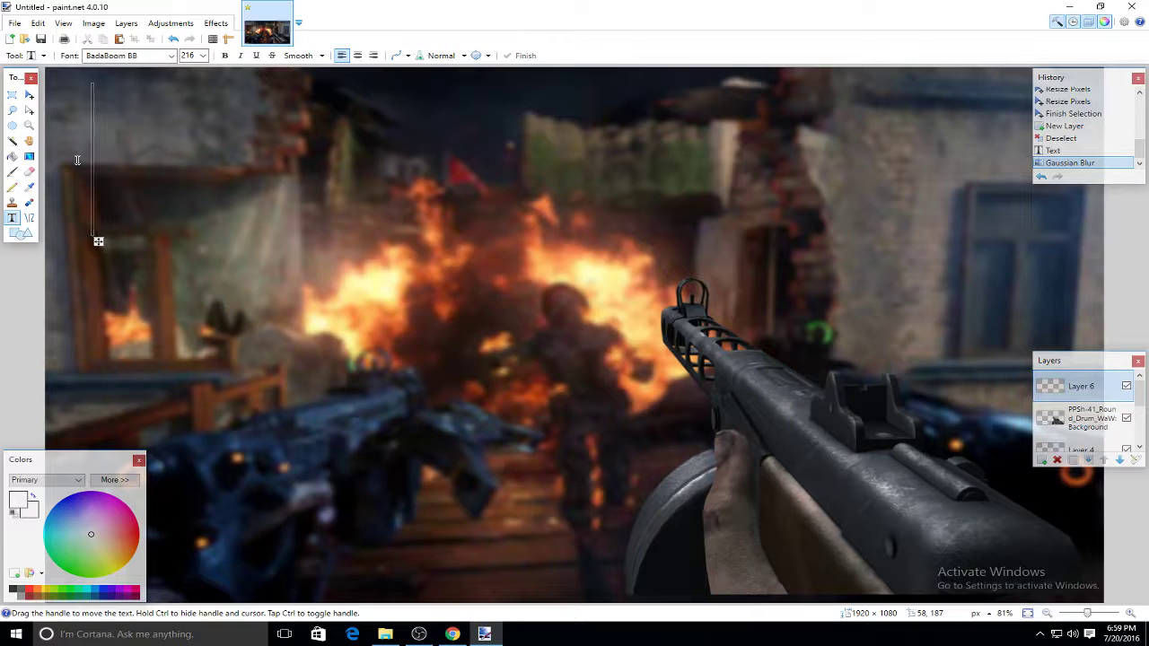
type("GOROD")
key("Return")
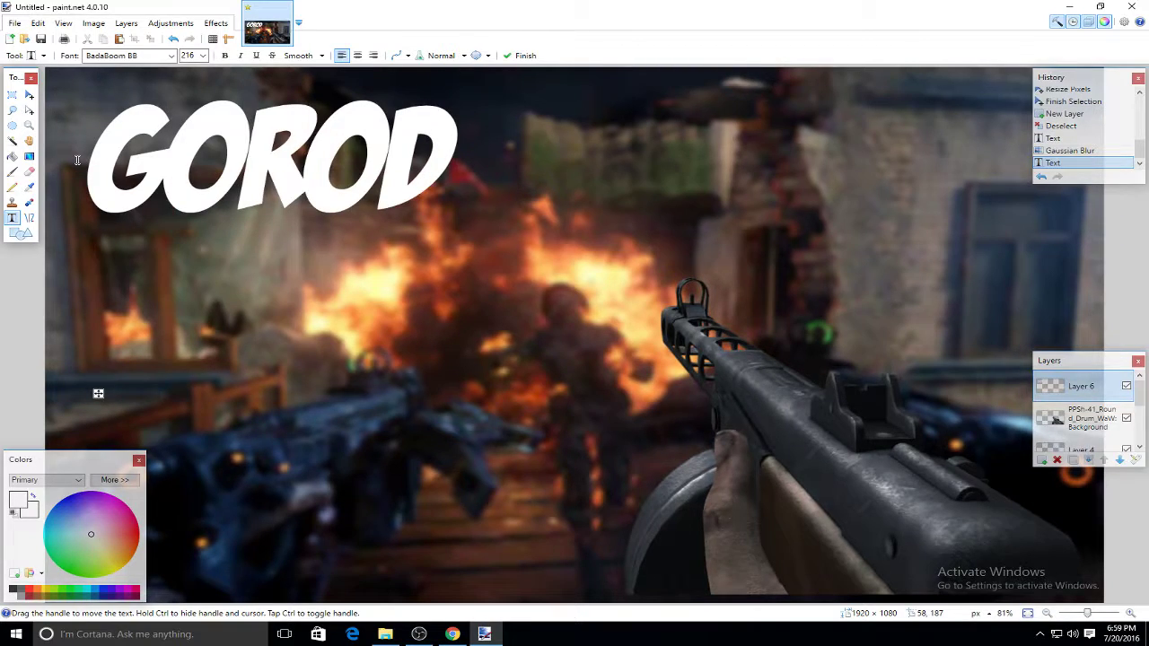
type("KROVI")
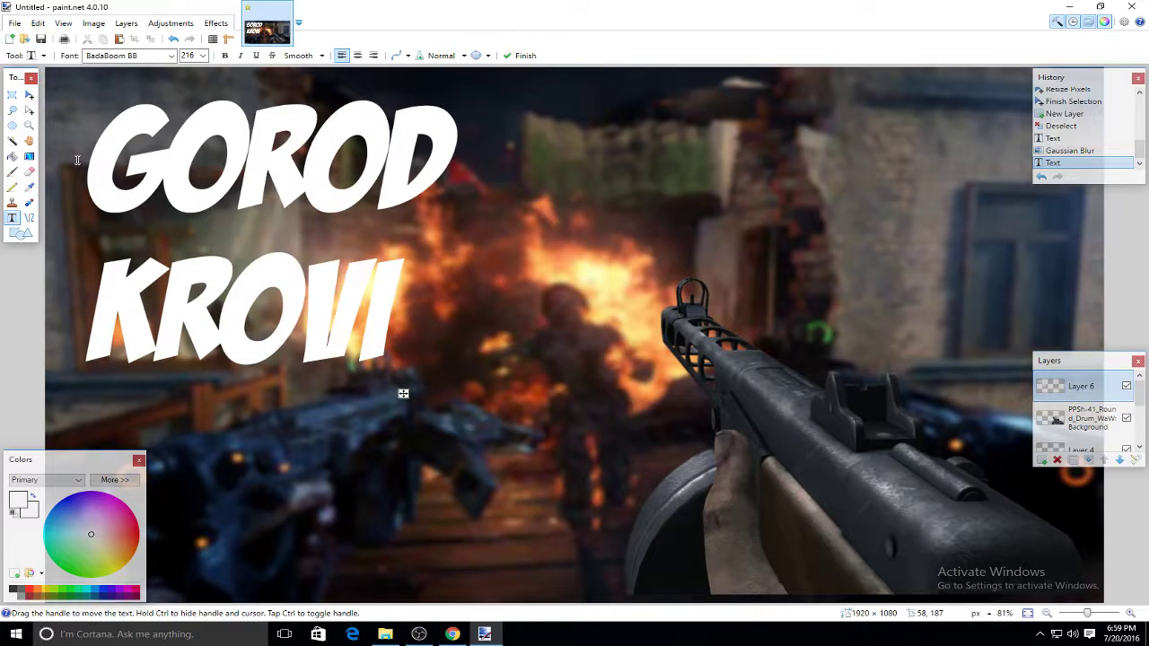
left_click(216, 22)
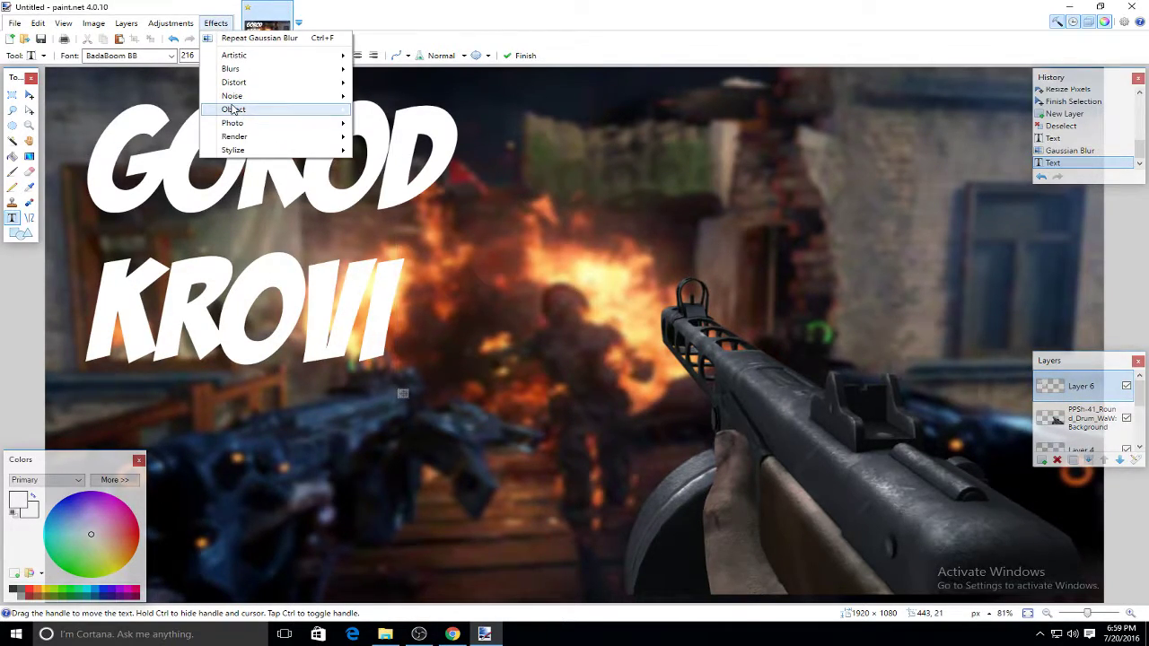
Outline the title text in black with Outline Object, radius 5 and strength 5
mouse_move(234, 109)
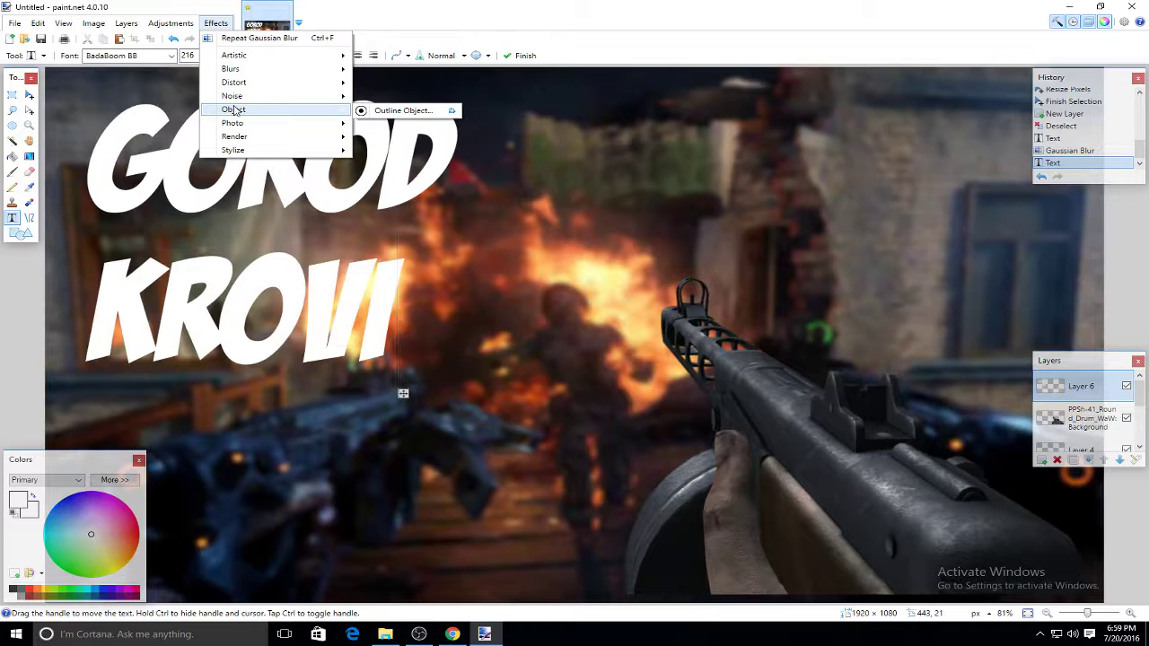
left_click(391, 110)
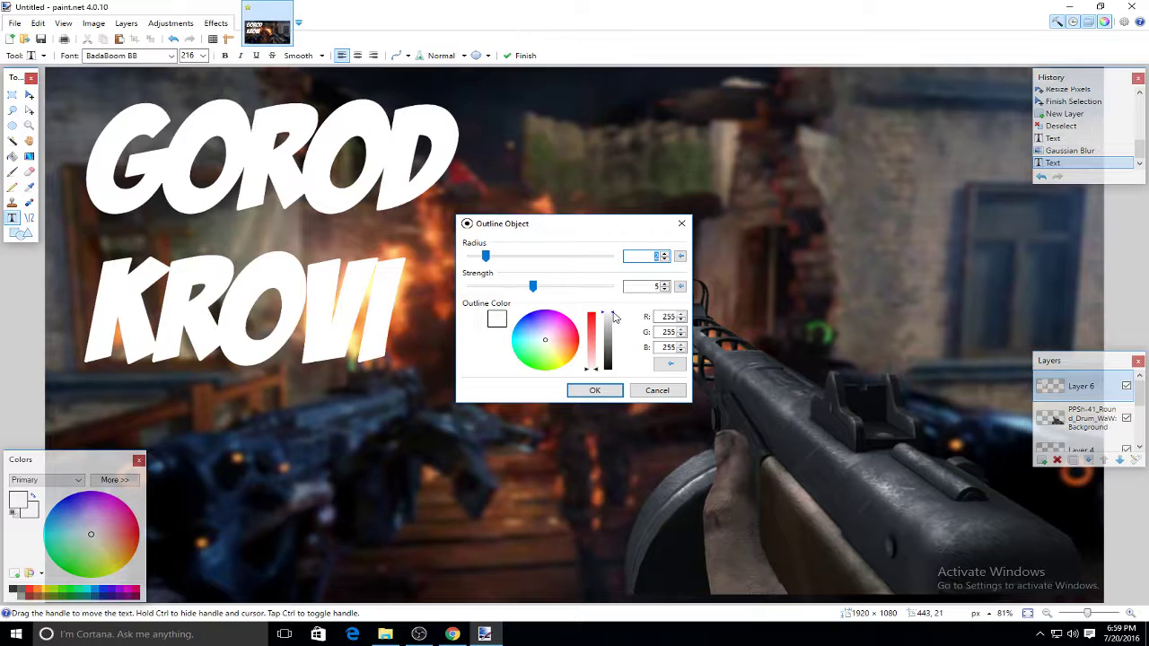
left_click_drag(613, 318, 613, 370)
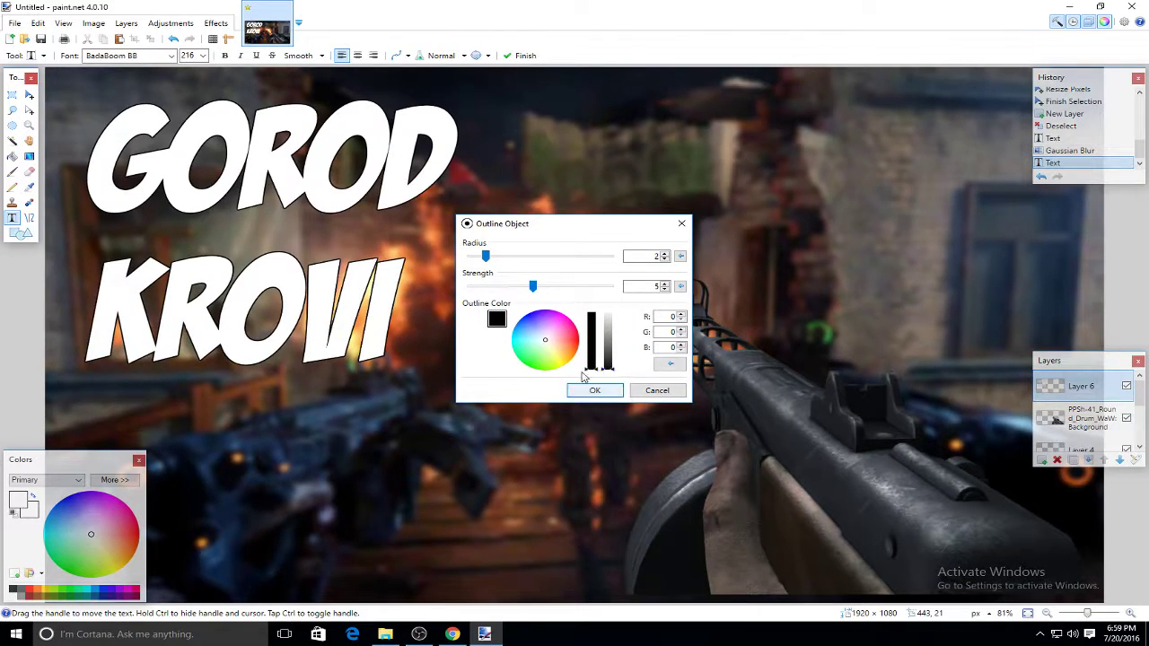
left_click_drag(488, 262, 532, 261)
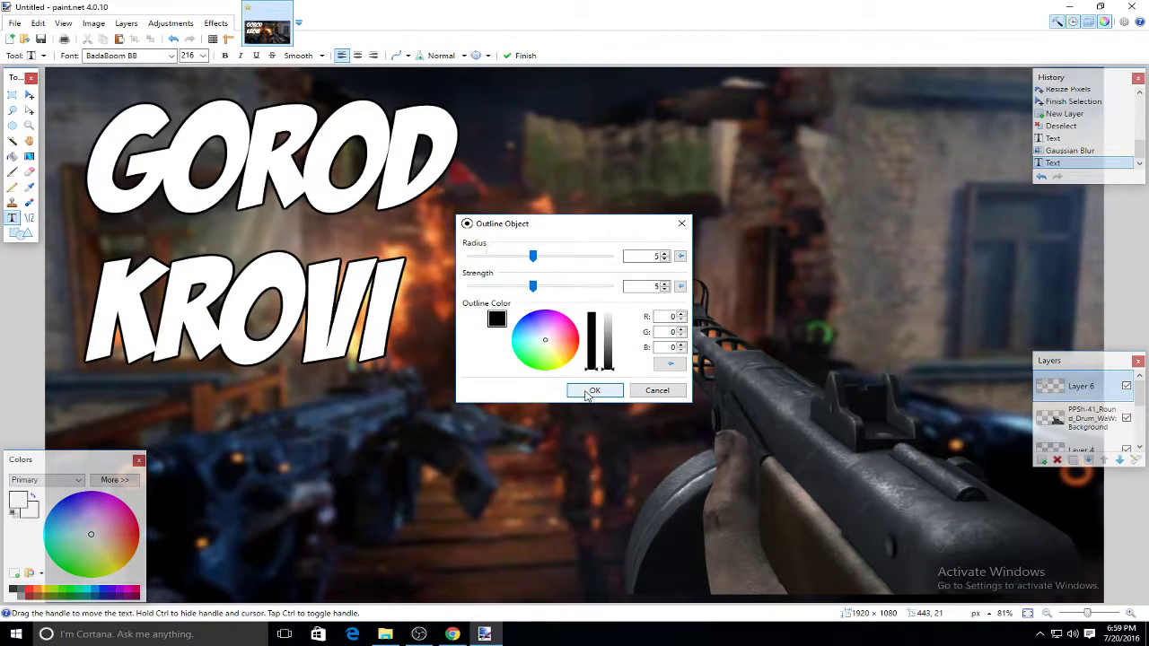
left_click(594, 390)
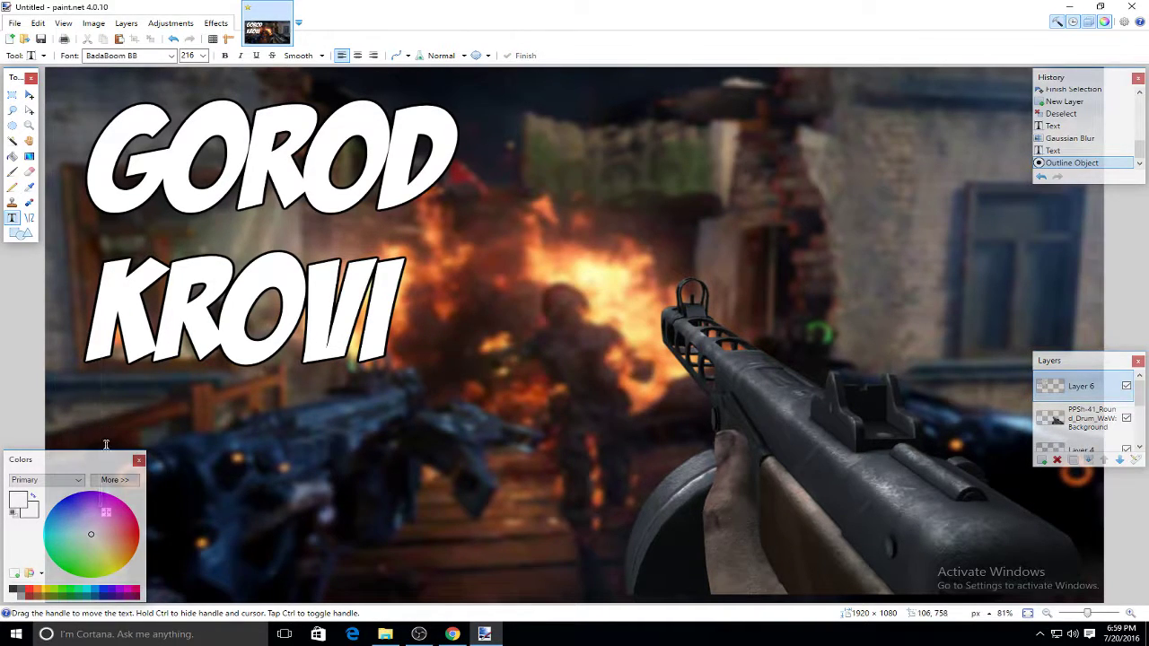
left_click_drag(93, 462, 424, 373)
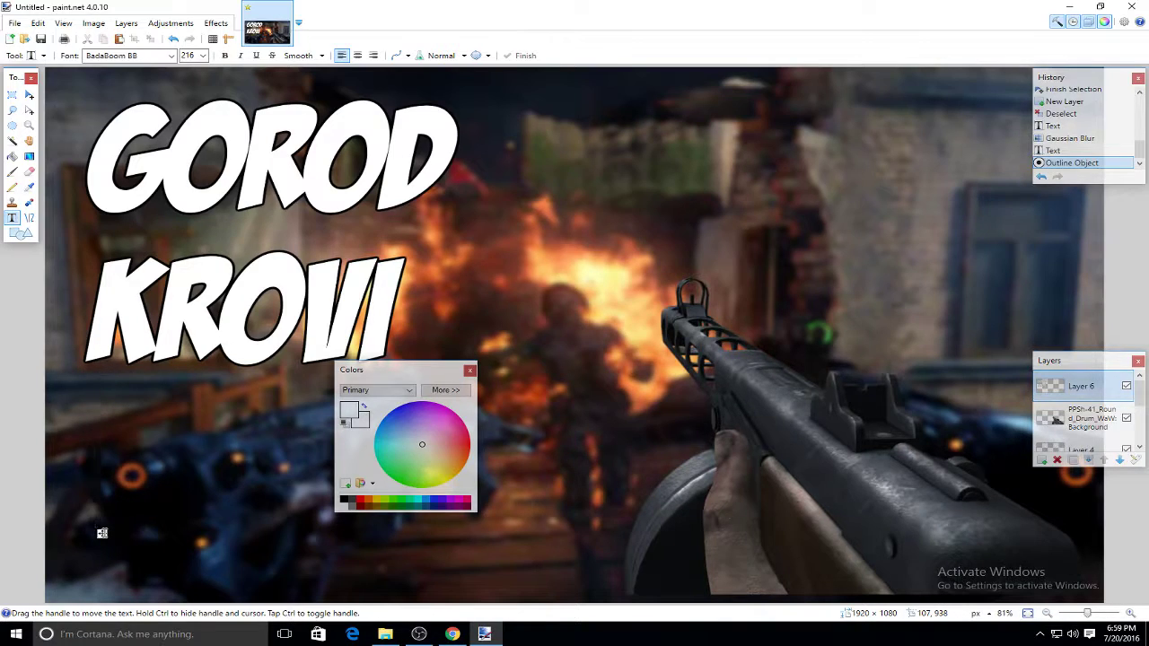
Type a first PPSH line, then erase the misplaced attempt
type("PPS")
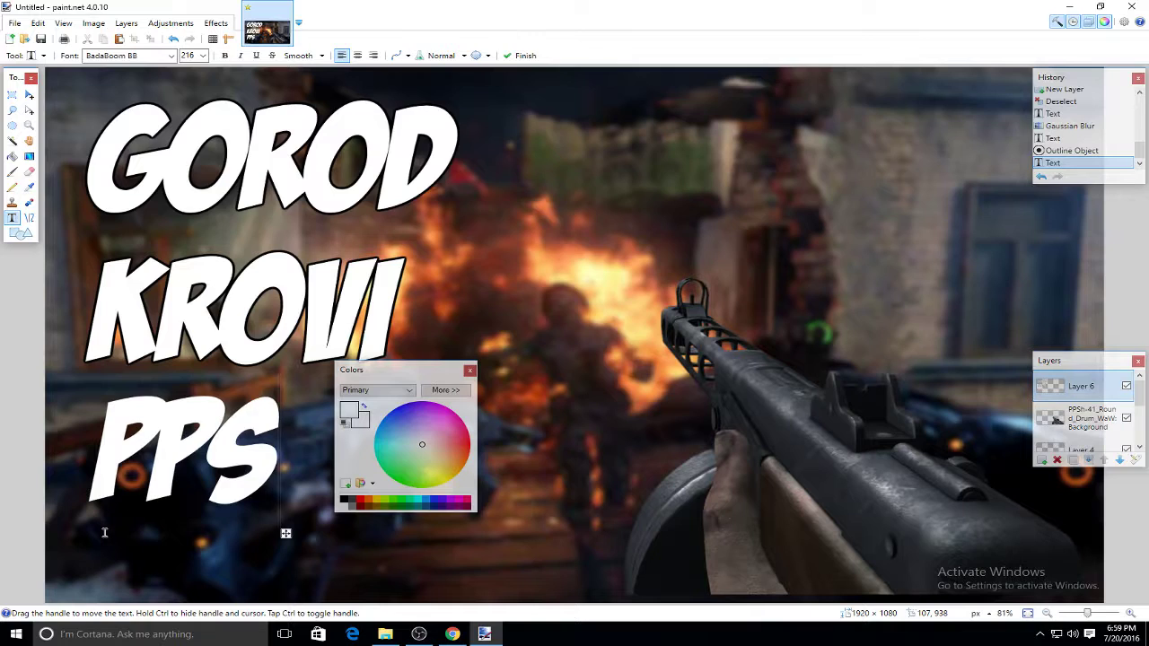
type("H")
left_click_drag(375, 377, 49, 419)
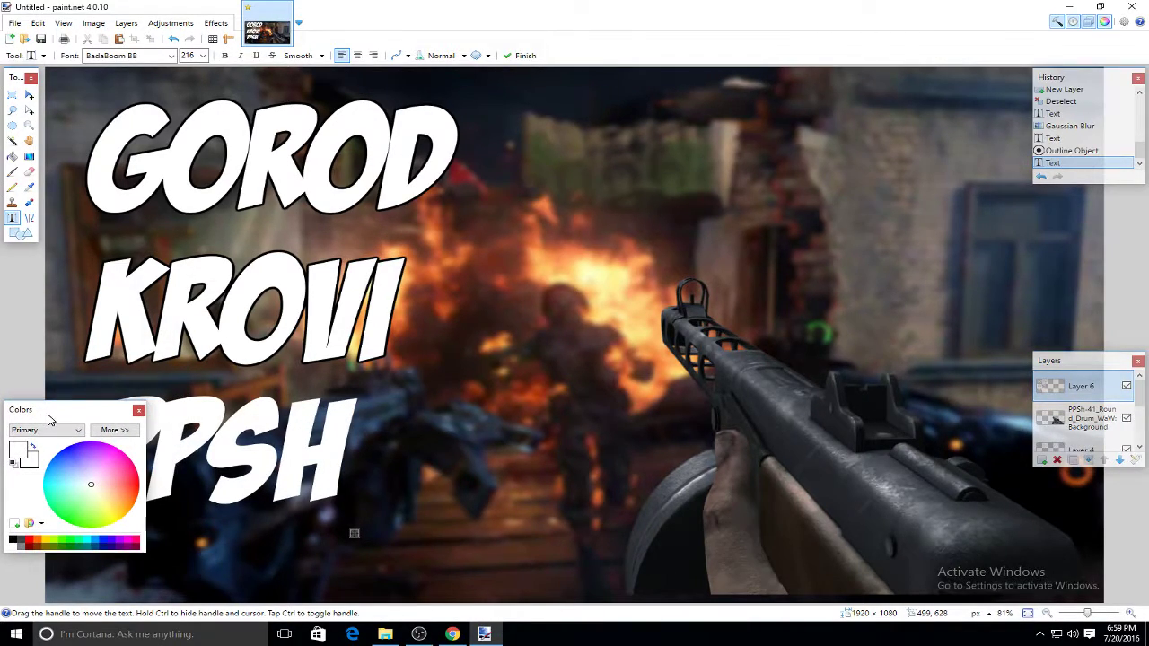
key("BackSpace")
key("BackSpace")
key("BackSpace")
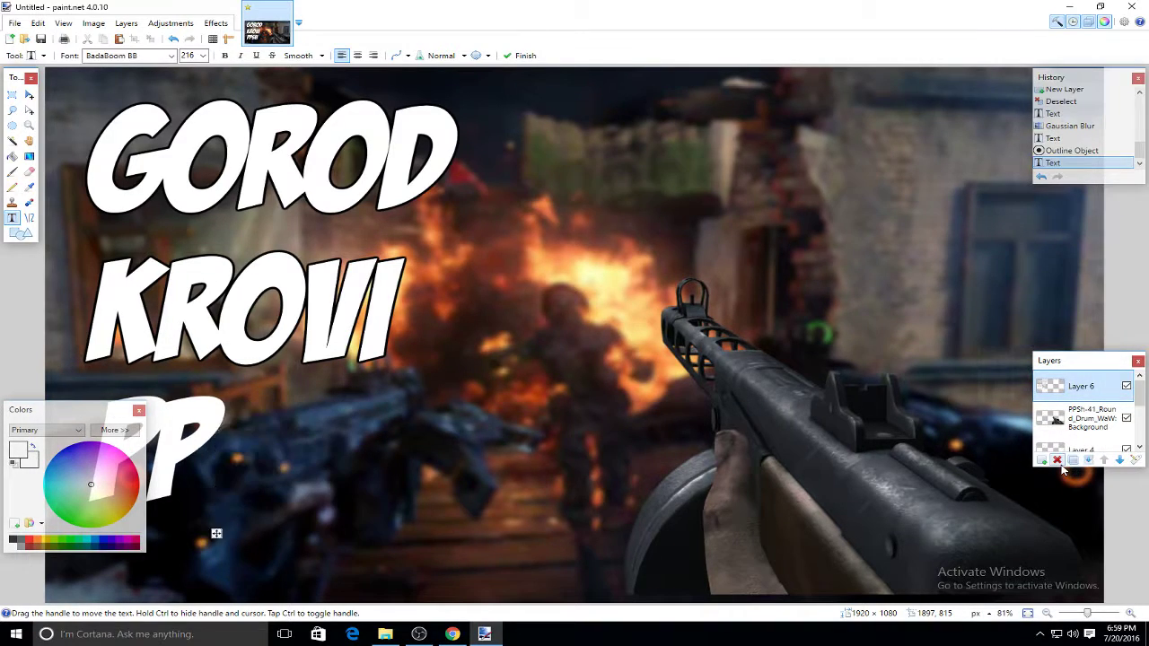
key("BackSpace")
On a new Layer 7, type PPSH in white just below KROVI
left_click(1041, 460)
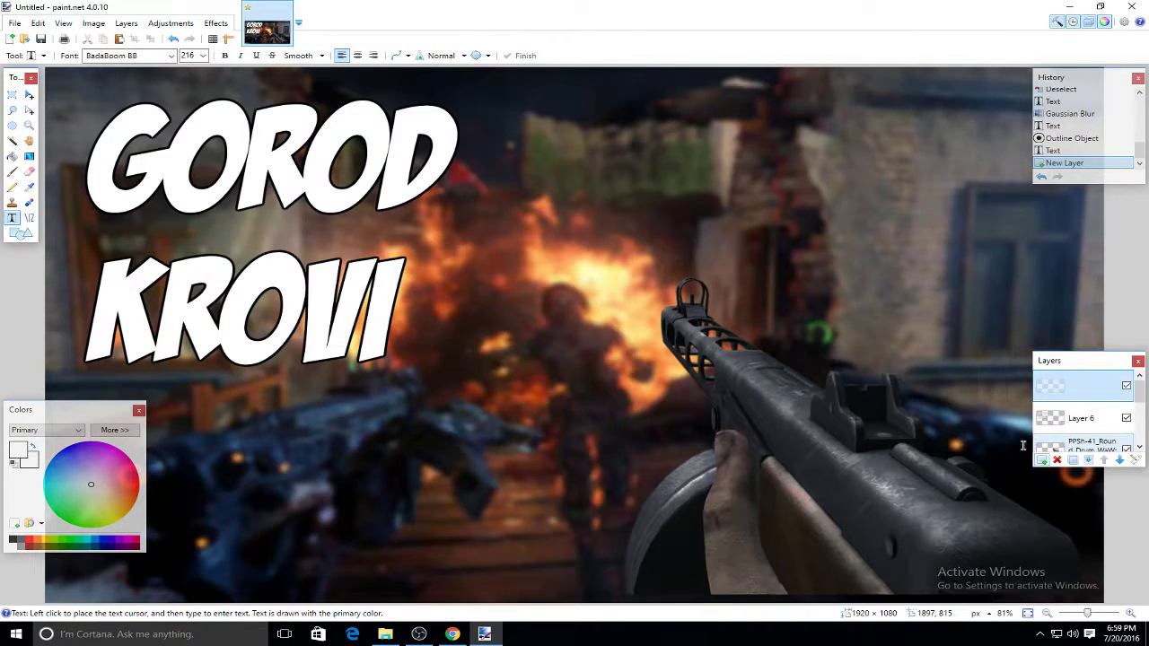
left_click(172, 368)
left_click_drag(181, 529, 140, 539)
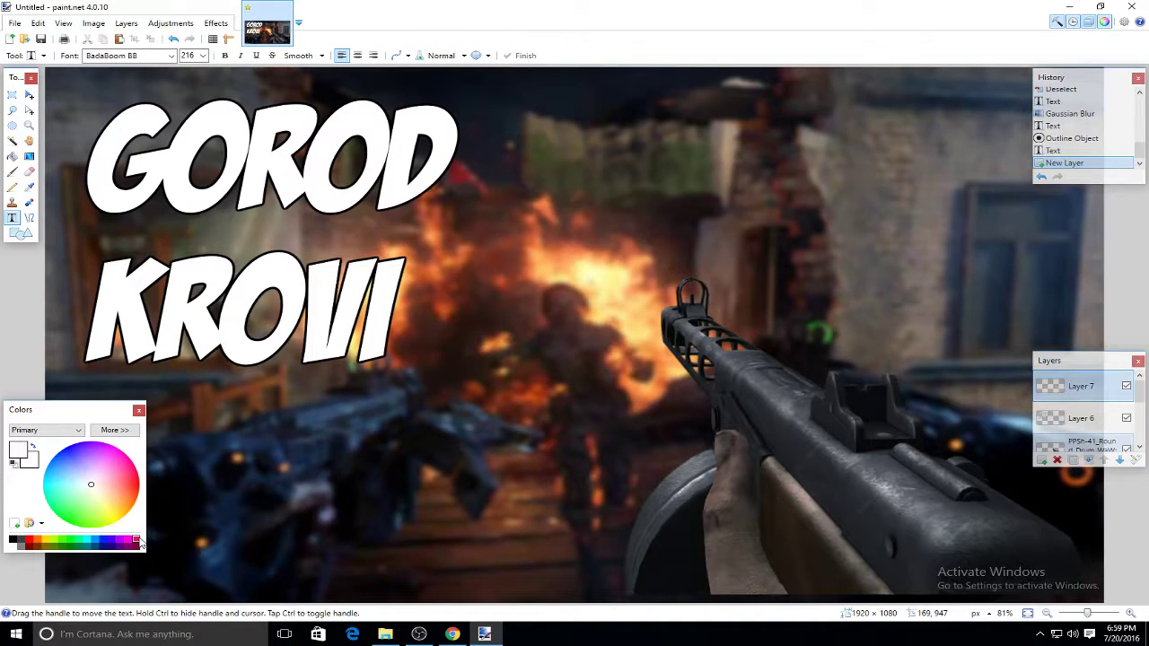
type("PPSH")
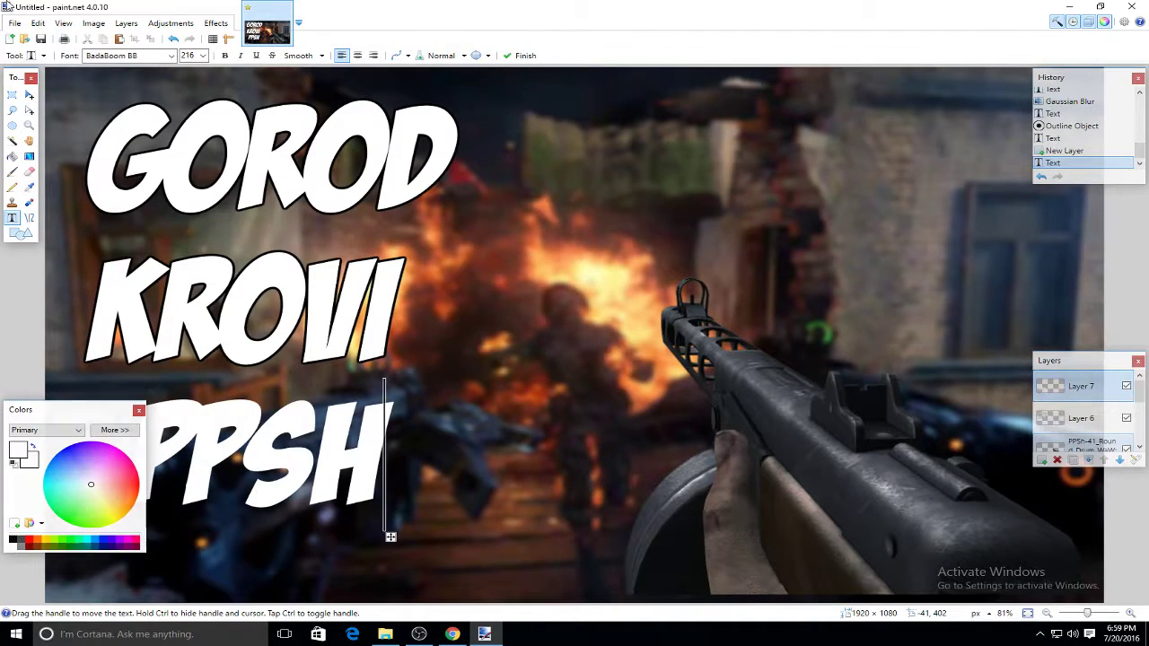
left_click(216, 24)
Apply a black Outline Object effect with radius 6 to the PPSH text
mouse_move(296, 111)
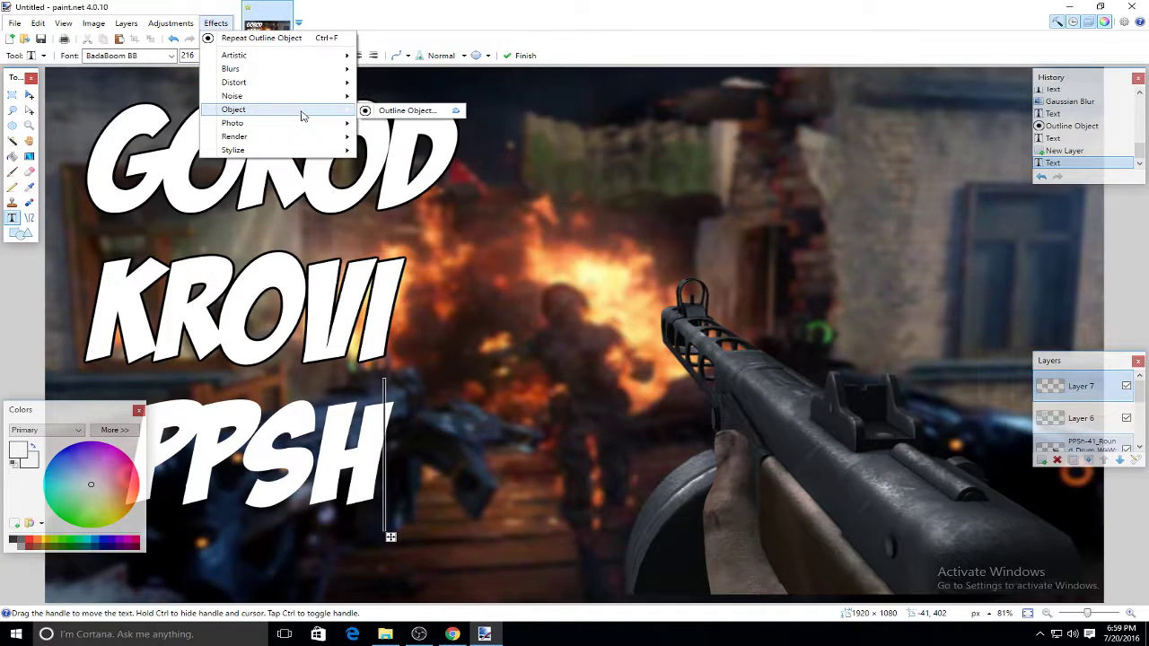
left_click(409, 112)
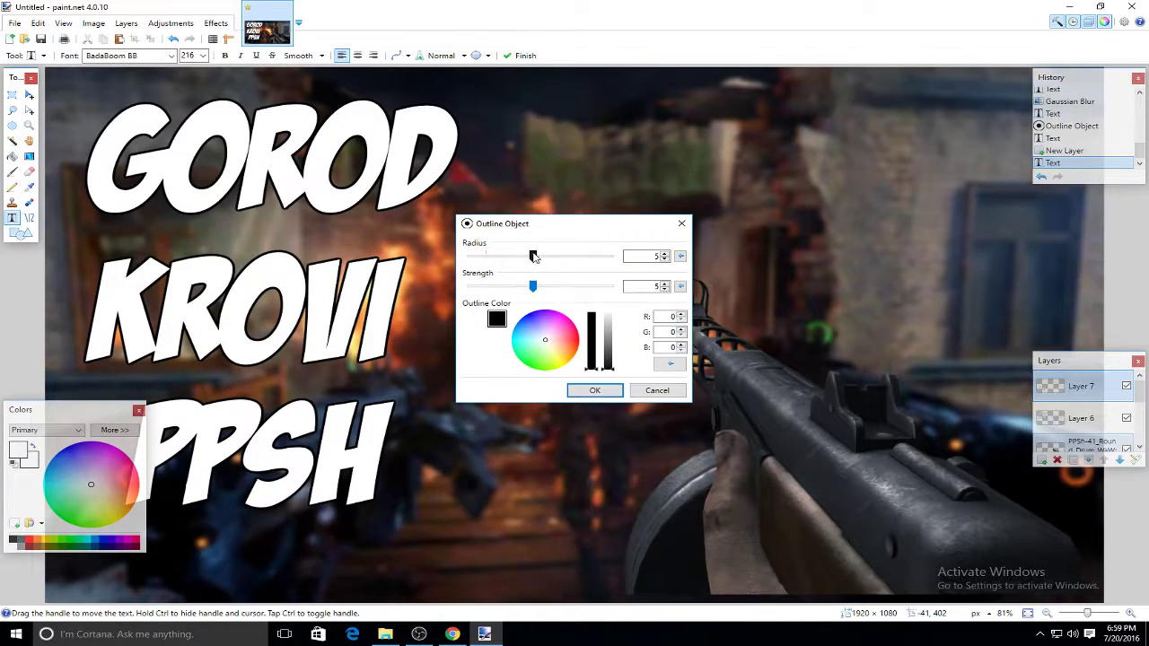
left_click_drag(541, 260, 557, 260)
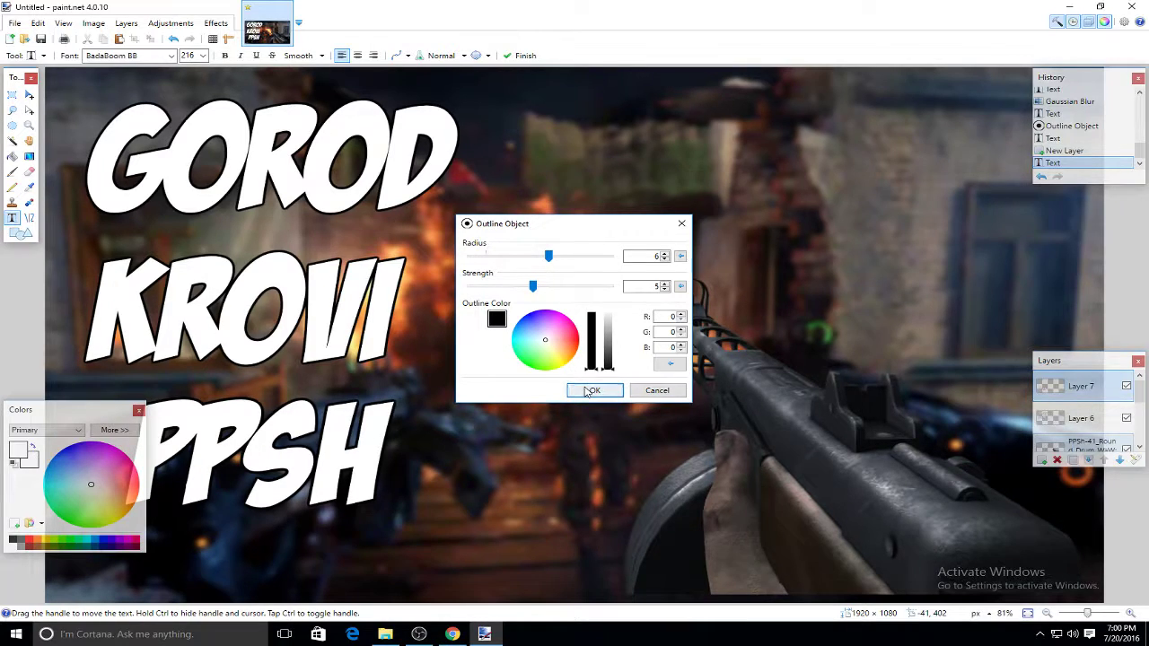
left_click(591, 391)
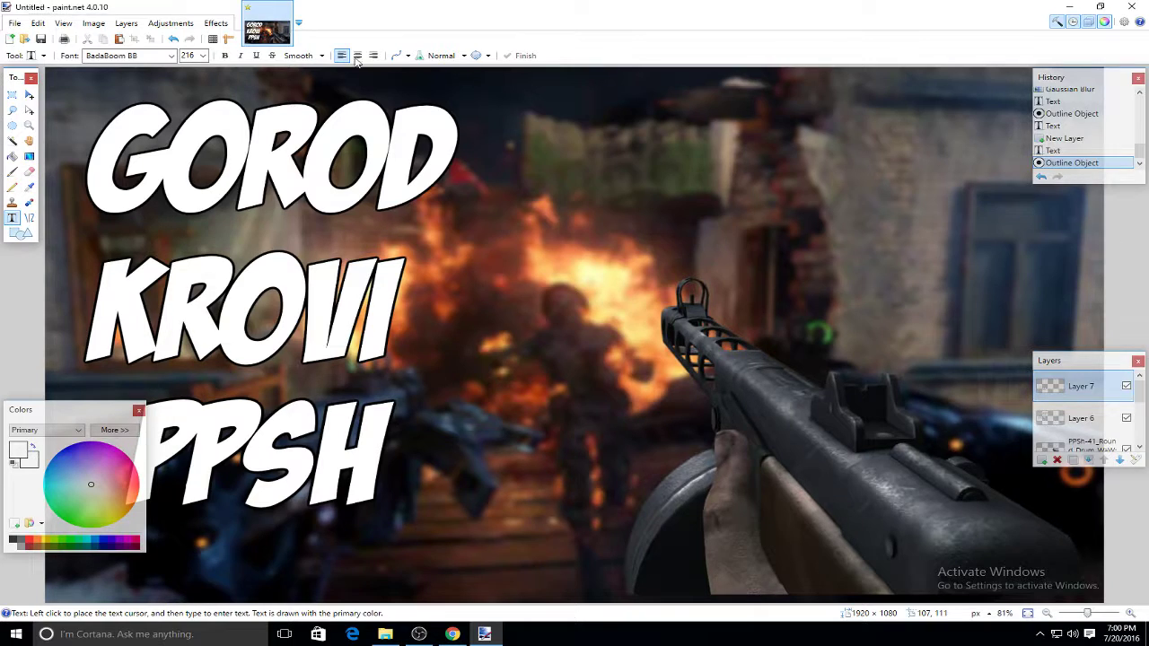
On the PPSh-41 layer, apply a red (255,0,25) Outline Object with radius 7
left_click(1091, 446)
left_click(215, 23)
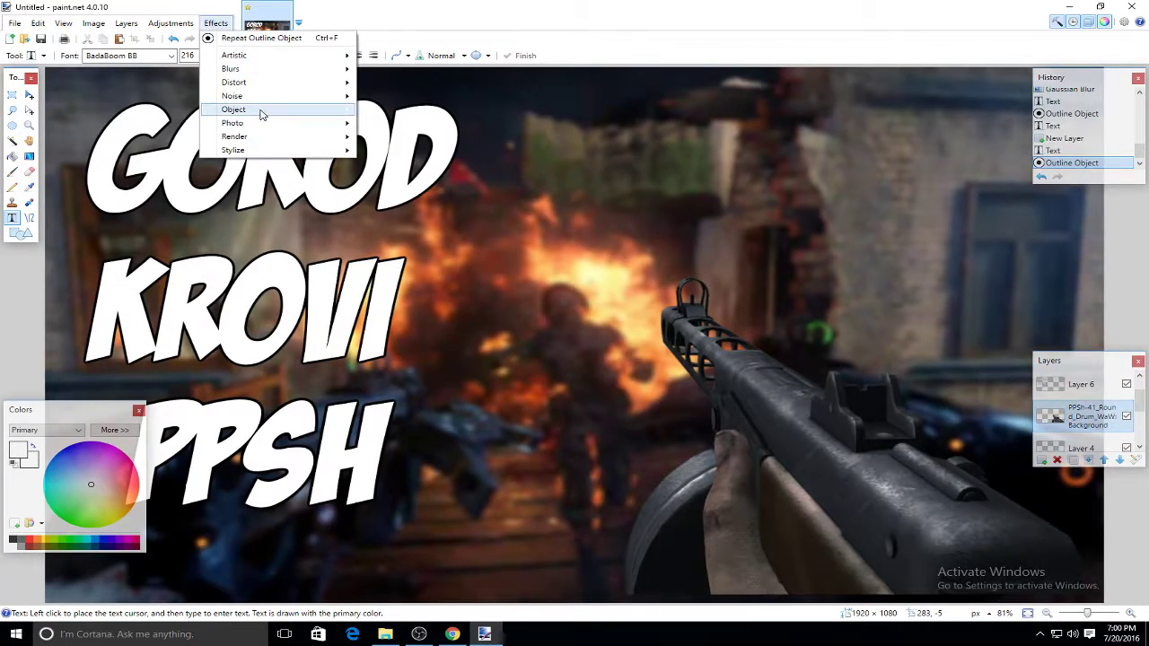
mouse_move(261, 113)
left_click(404, 110)
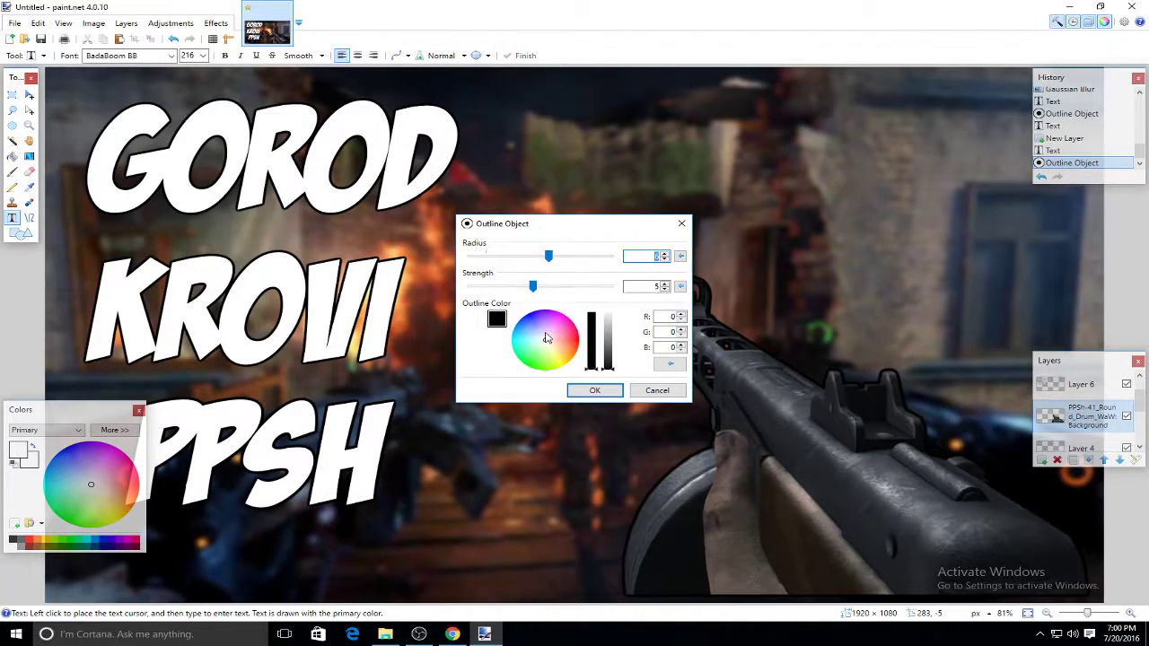
left_click_drag(545, 342, 530, 308)
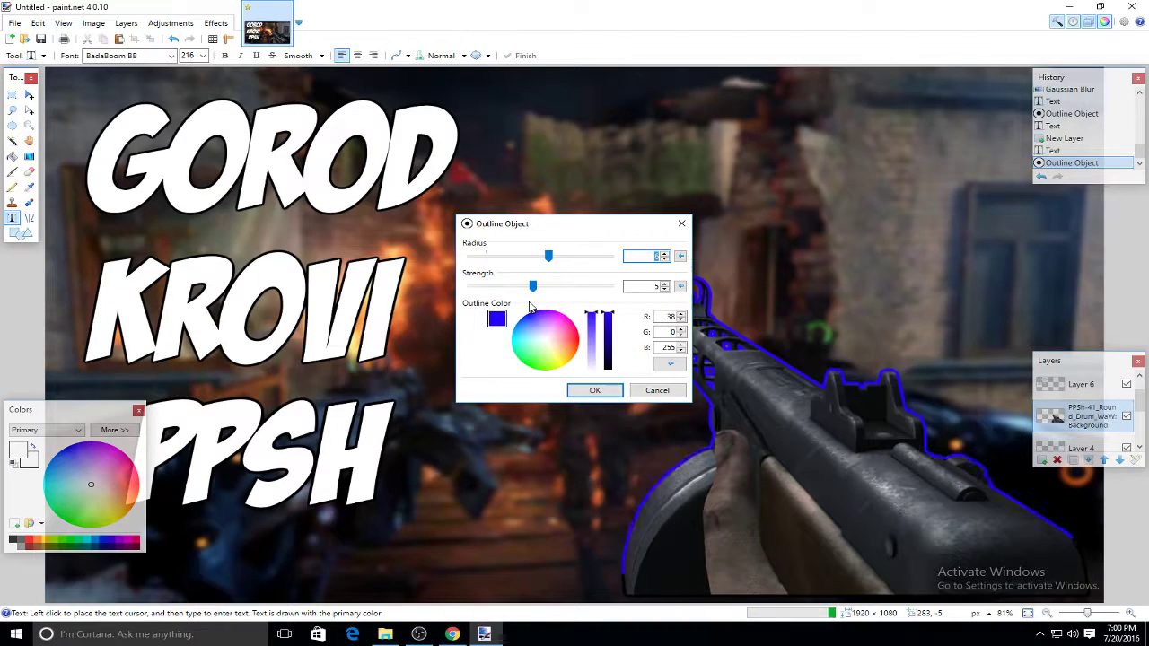
left_click_drag(534, 316, 578, 337)
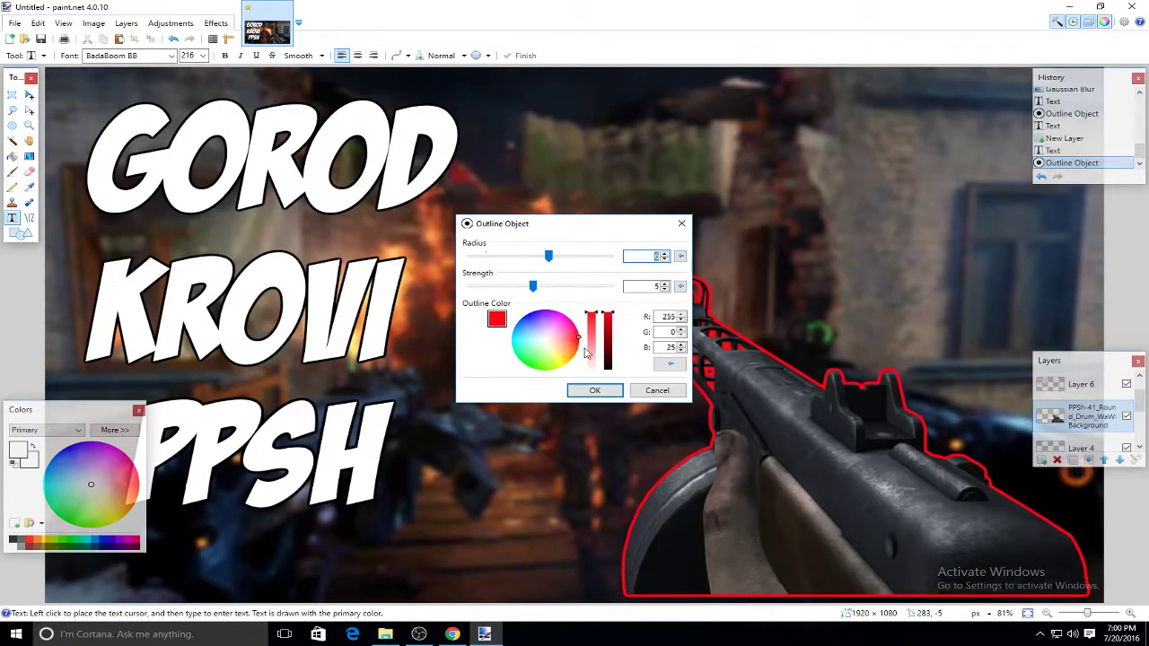
left_click_drag(553, 262, 563, 260)
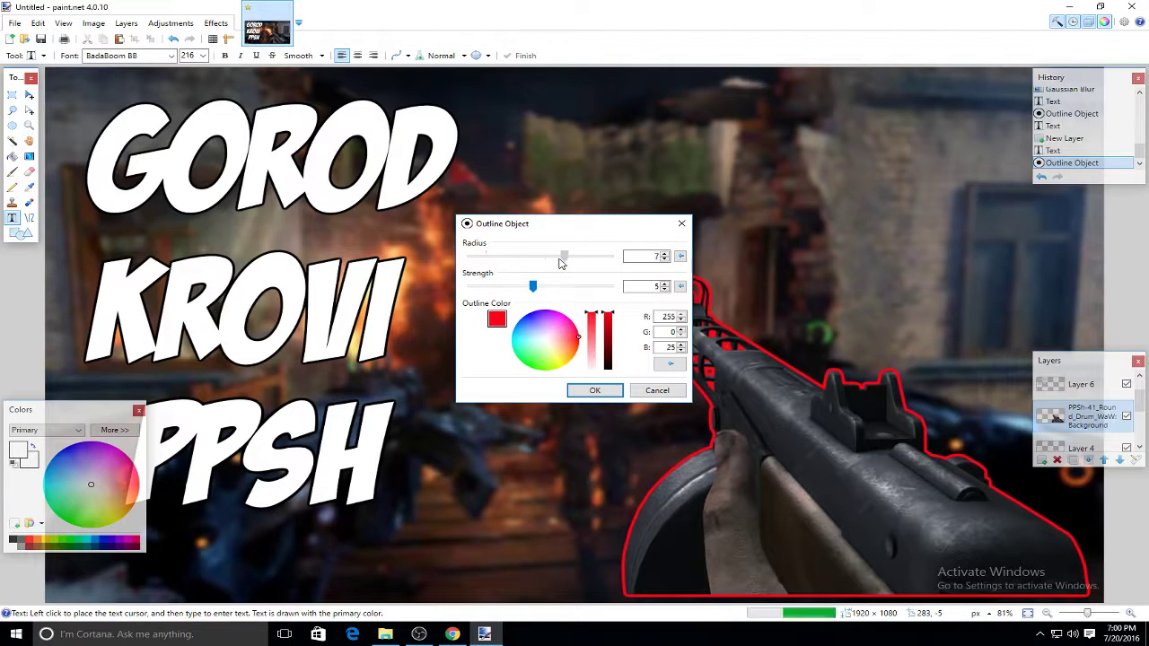
left_click(593, 390)
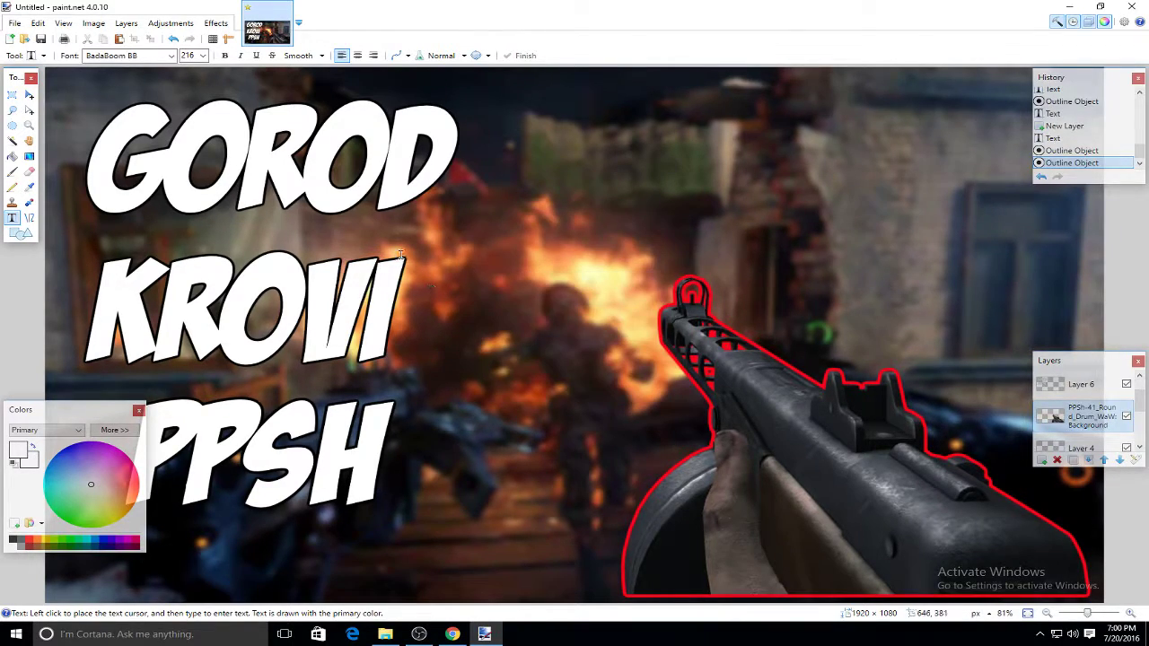
left_click(15, 24)
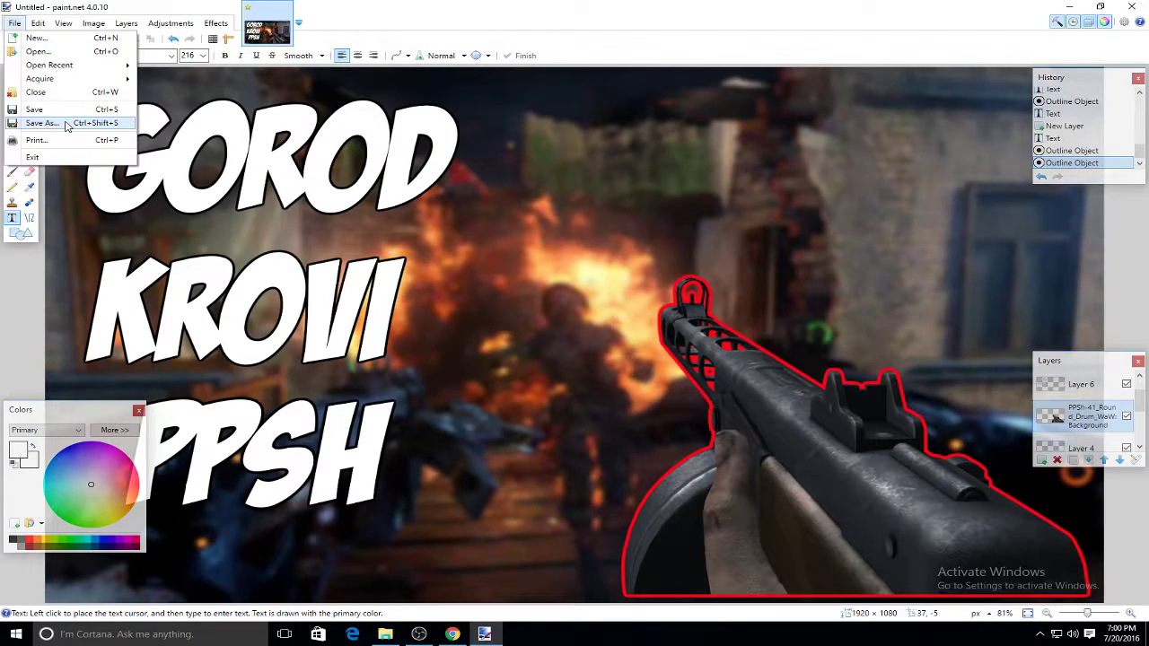
Set up a JPEG Save As named 'Tutorial', then cancel it and minimize paint.net
left_click(55, 126)
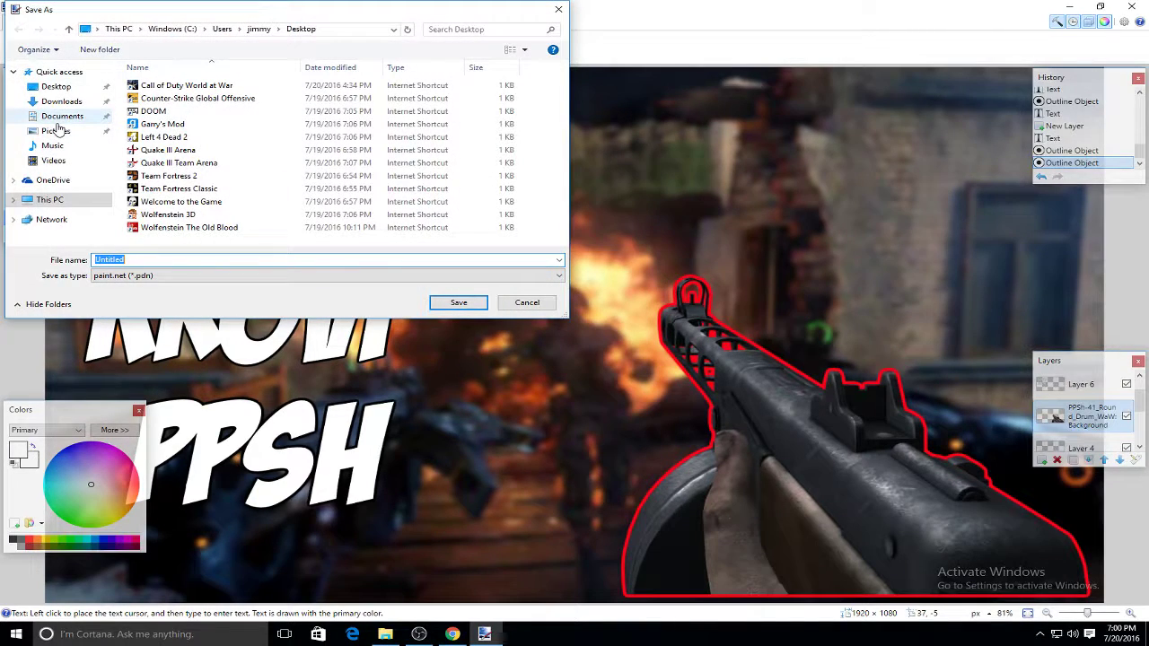
left_click(139, 275)
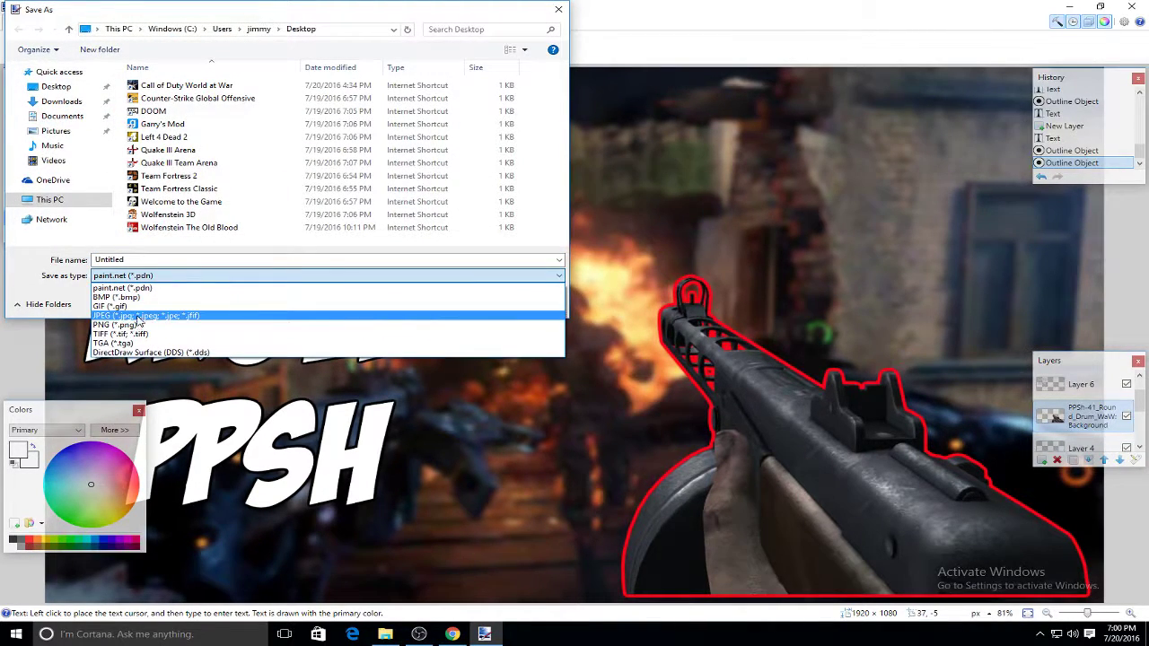
left_click(142, 325)
left_click(143, 275)
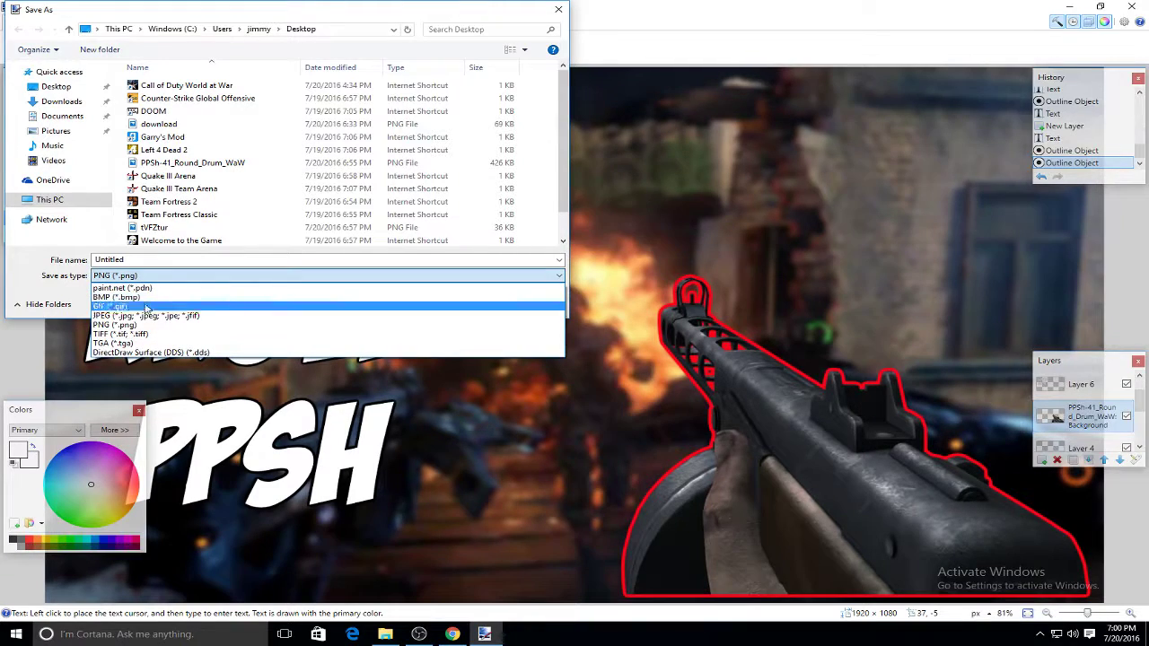
left_click(143, 316)
double_click(144, 263)
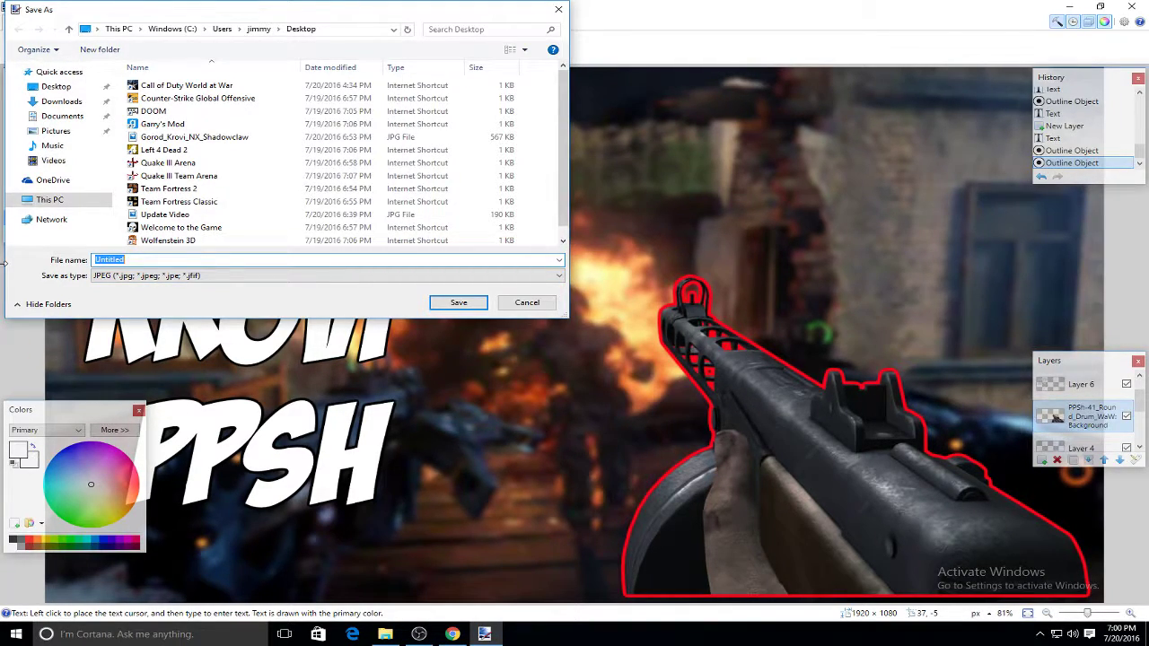
type("Tutorial")
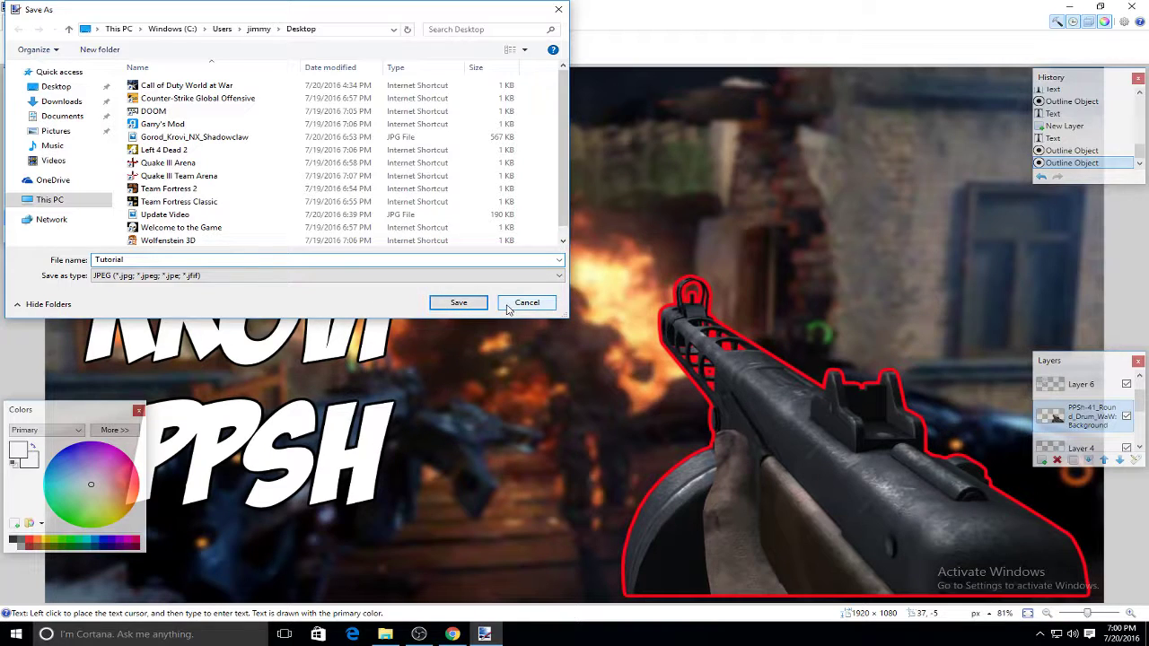
left_click(507, 305)
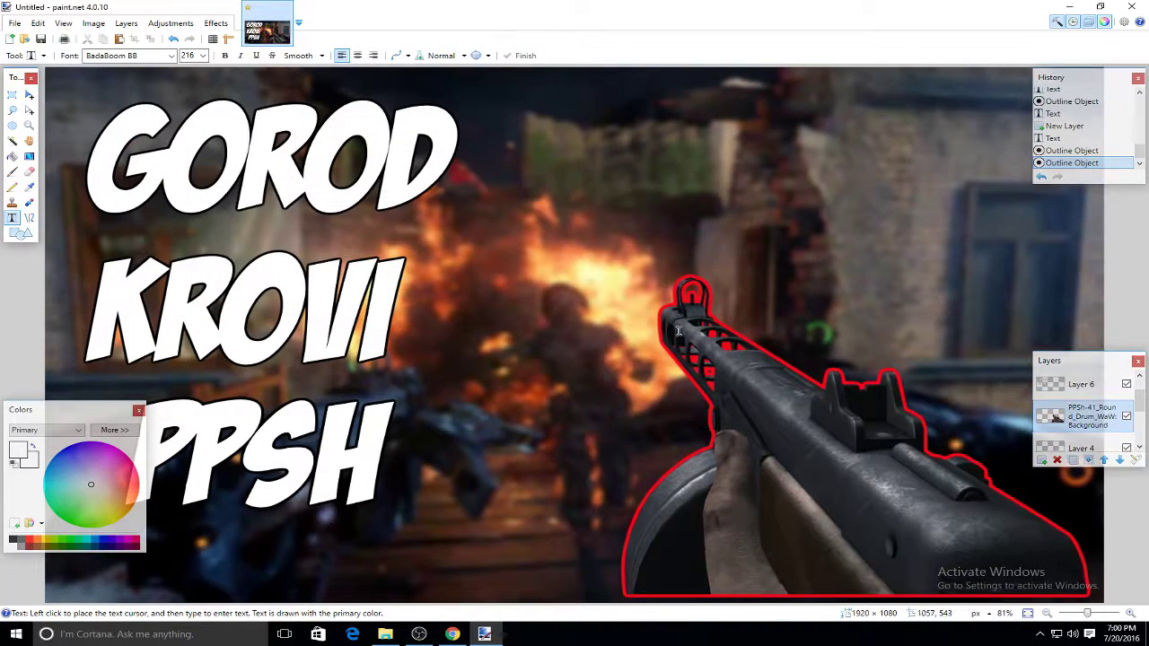
left_click(1059, 6)
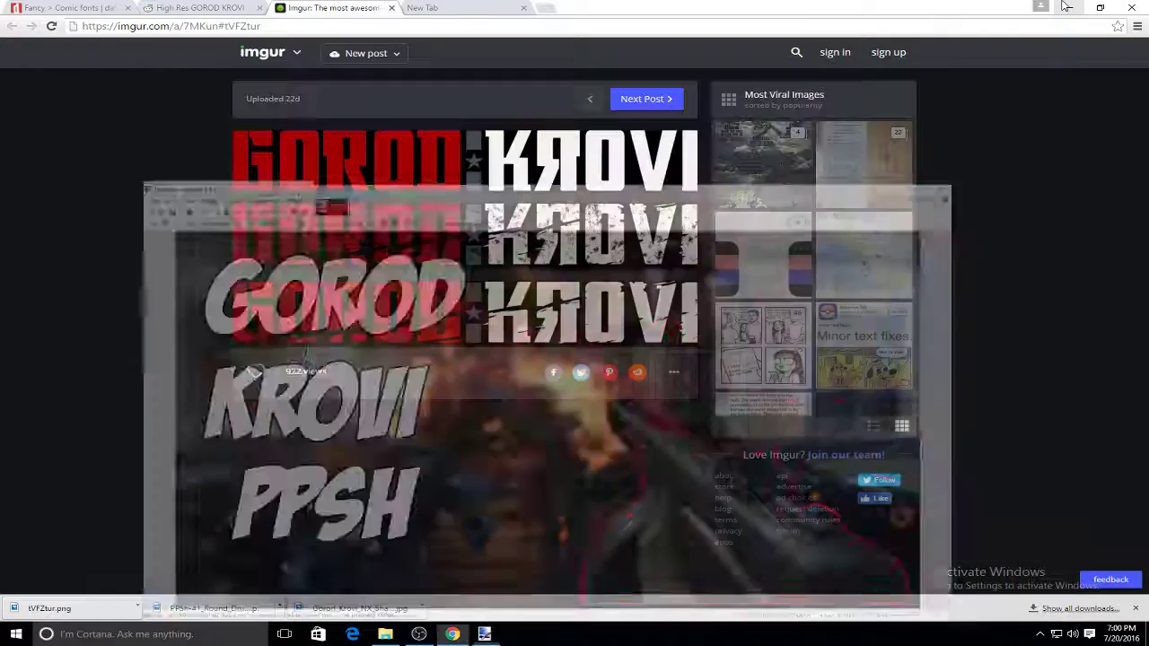